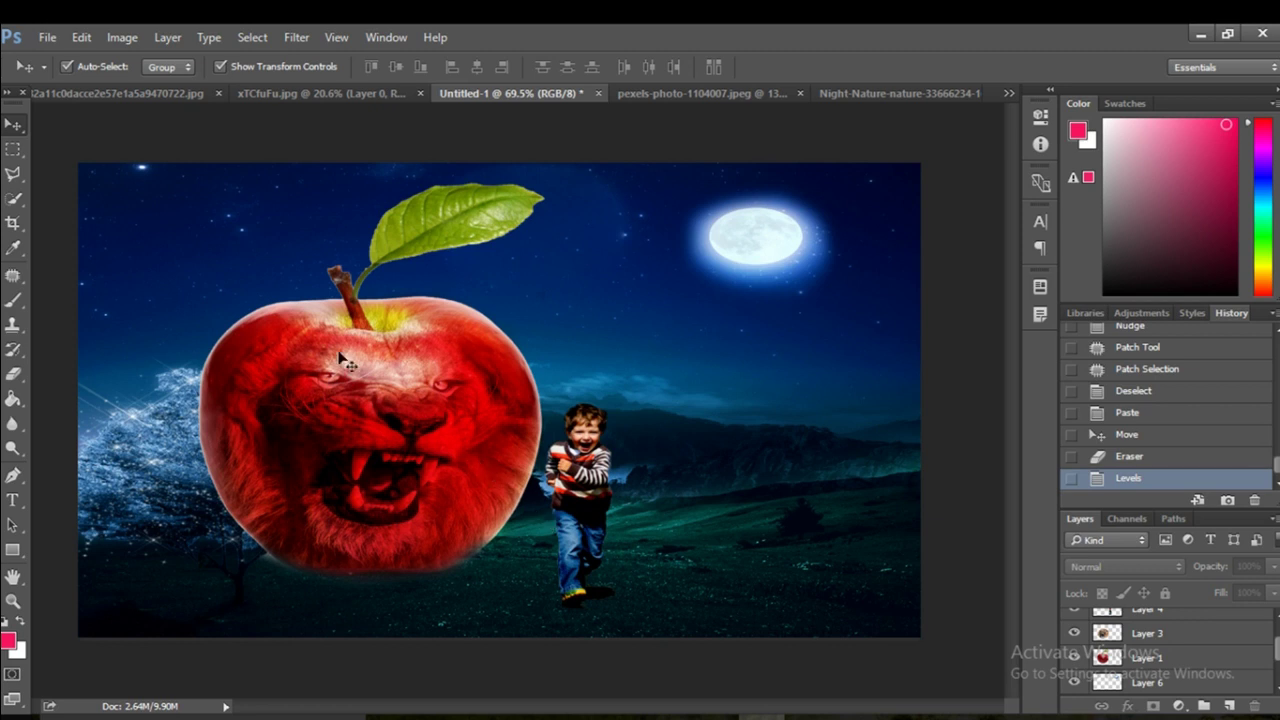
click(155, 88)
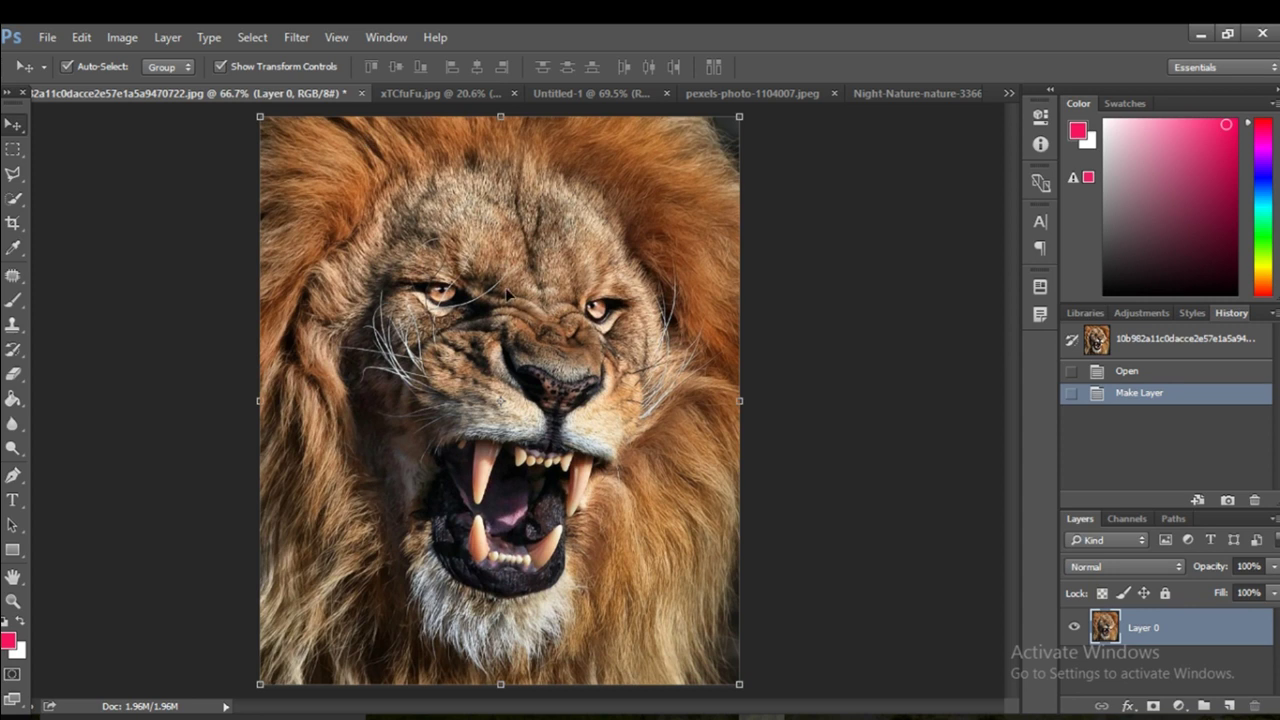
click(445, 93)
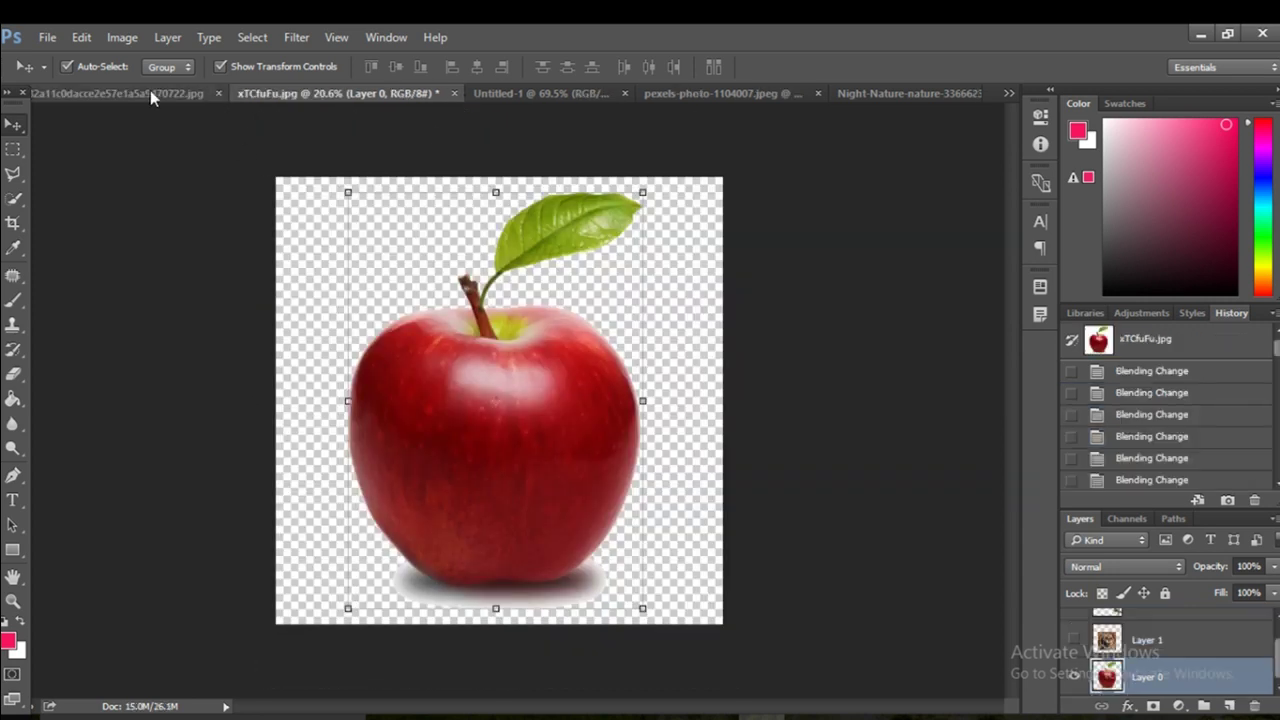
click(152, 91)
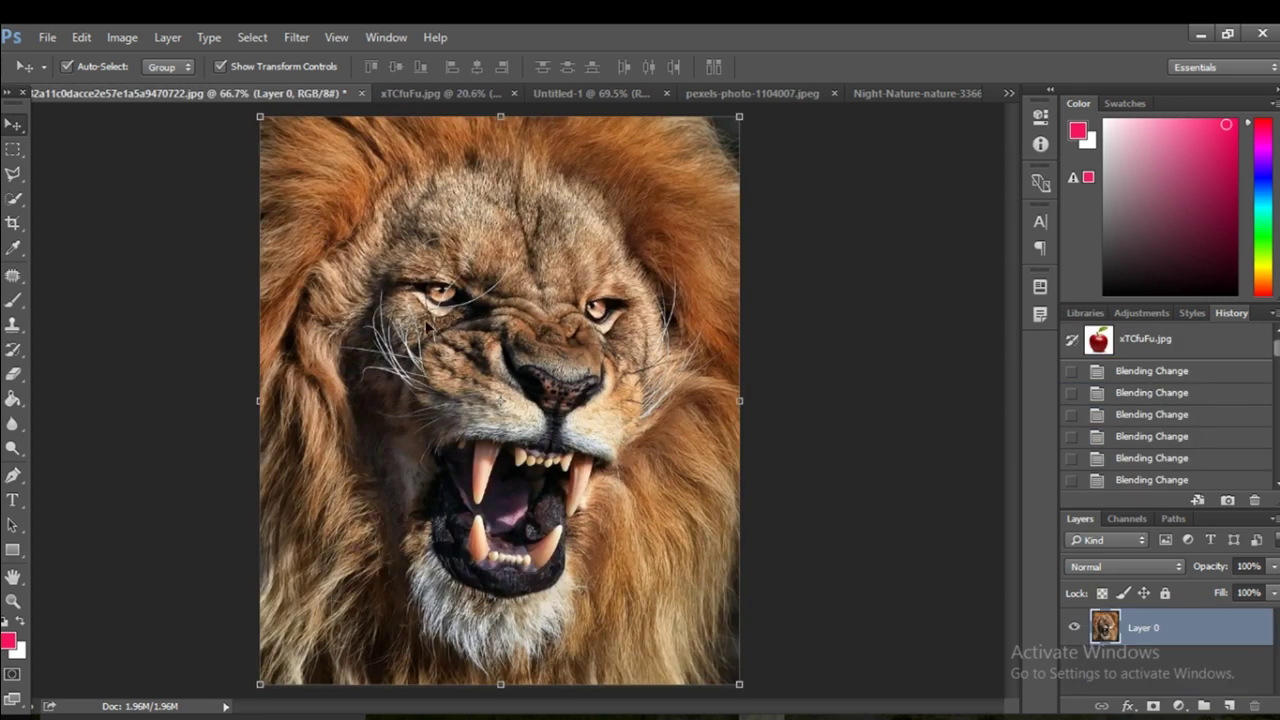
click(443, 94)
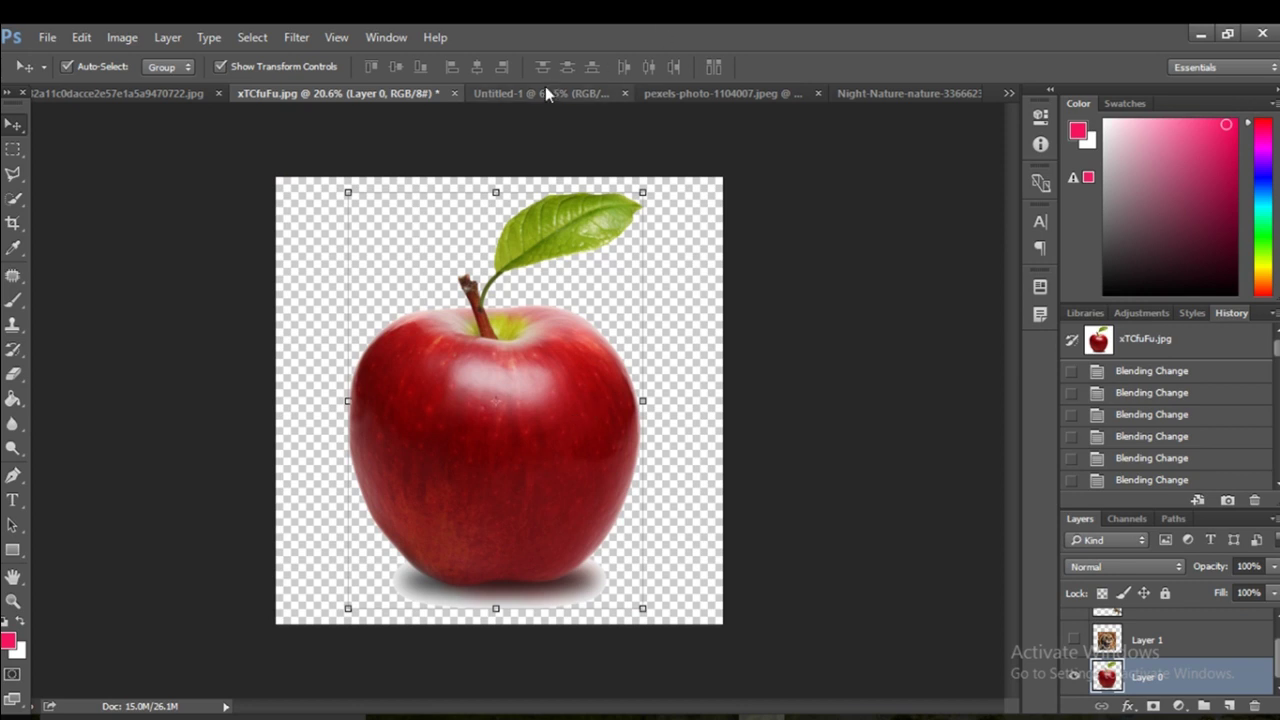
click(665, 94)
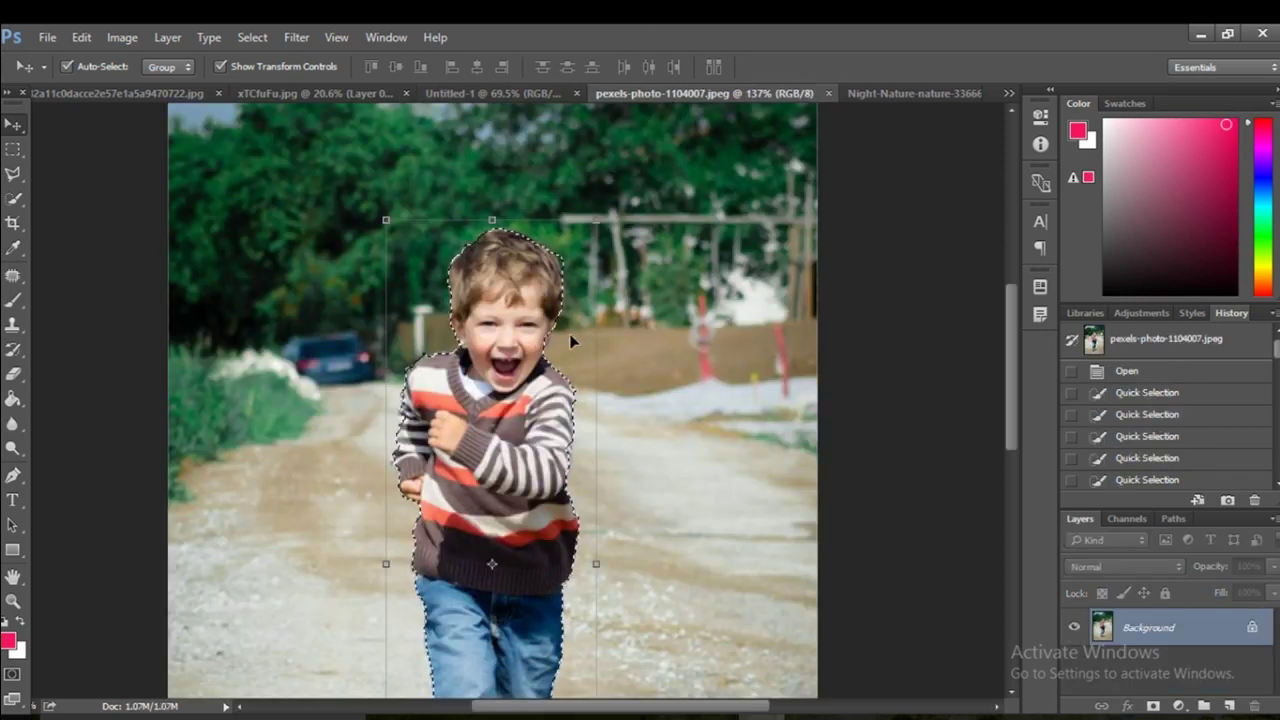
scroll(571, 337, down, 1)
scroll(571, 337, down, 1)
scroll(571, 340, down, 1)
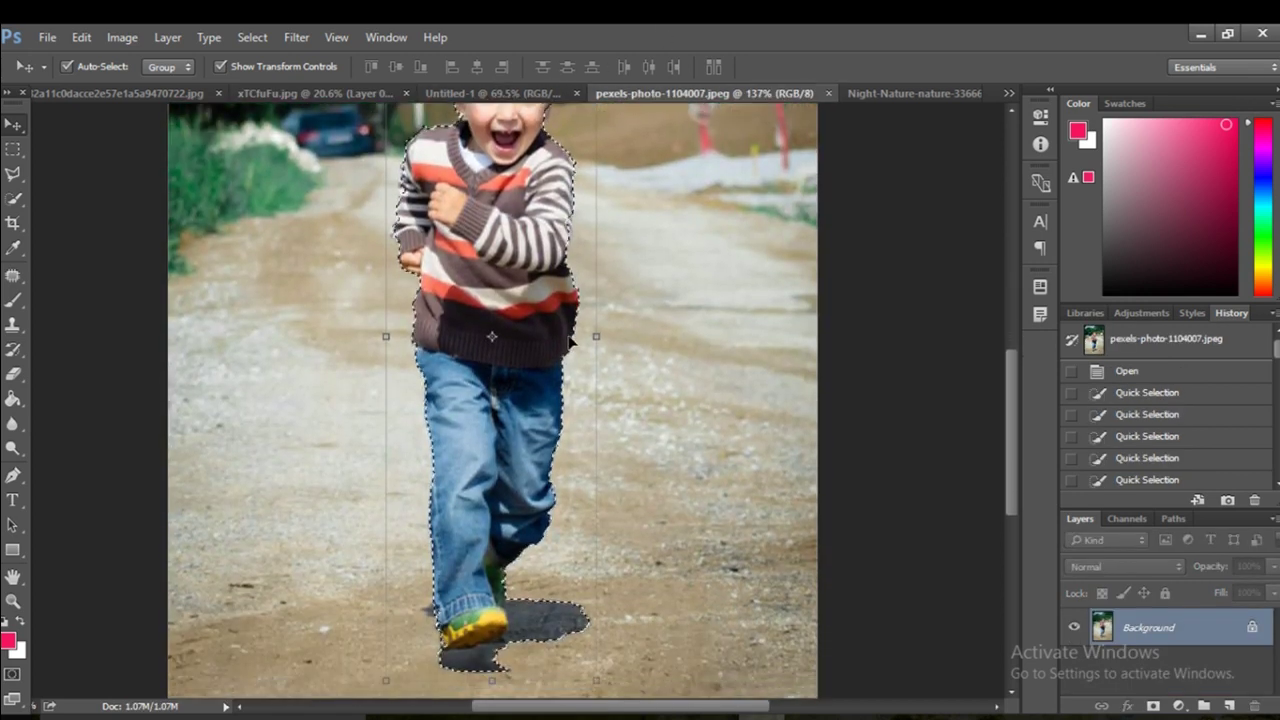
scroll(571, 340, up, 1)
scroll(620, 270, up, 1)
scroll(676, 190, up, 1)
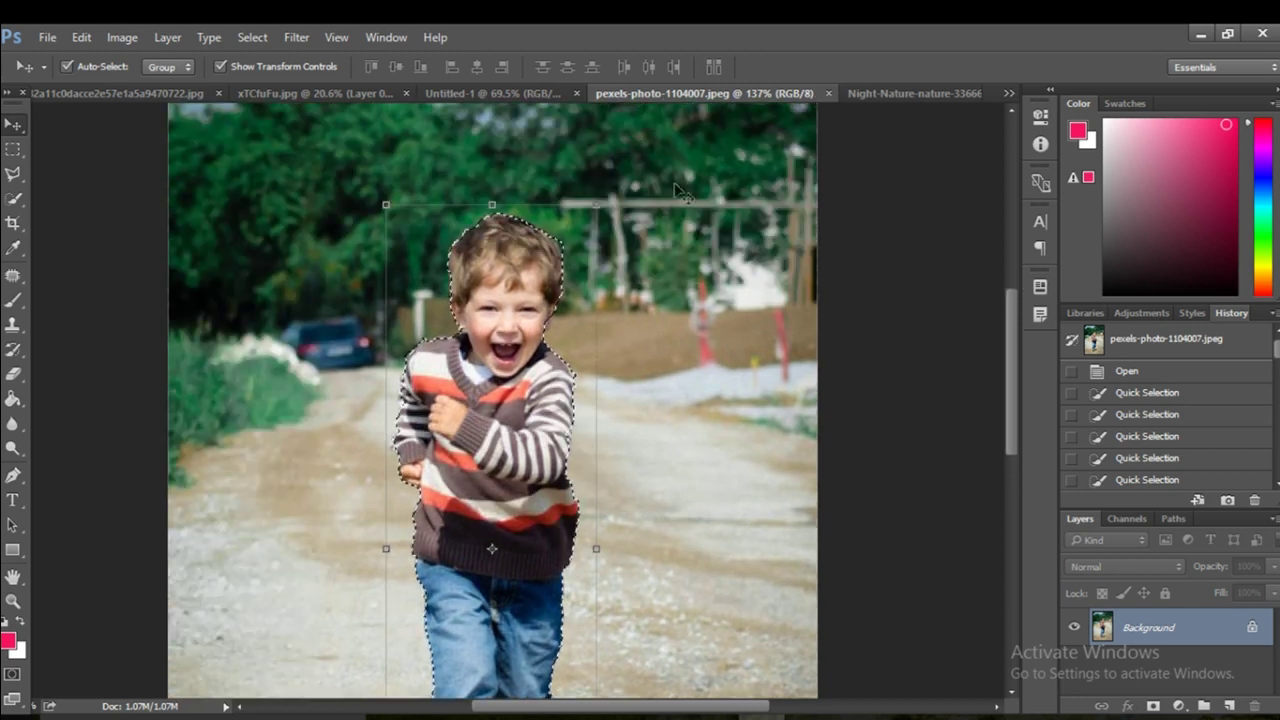
click(894, 93)
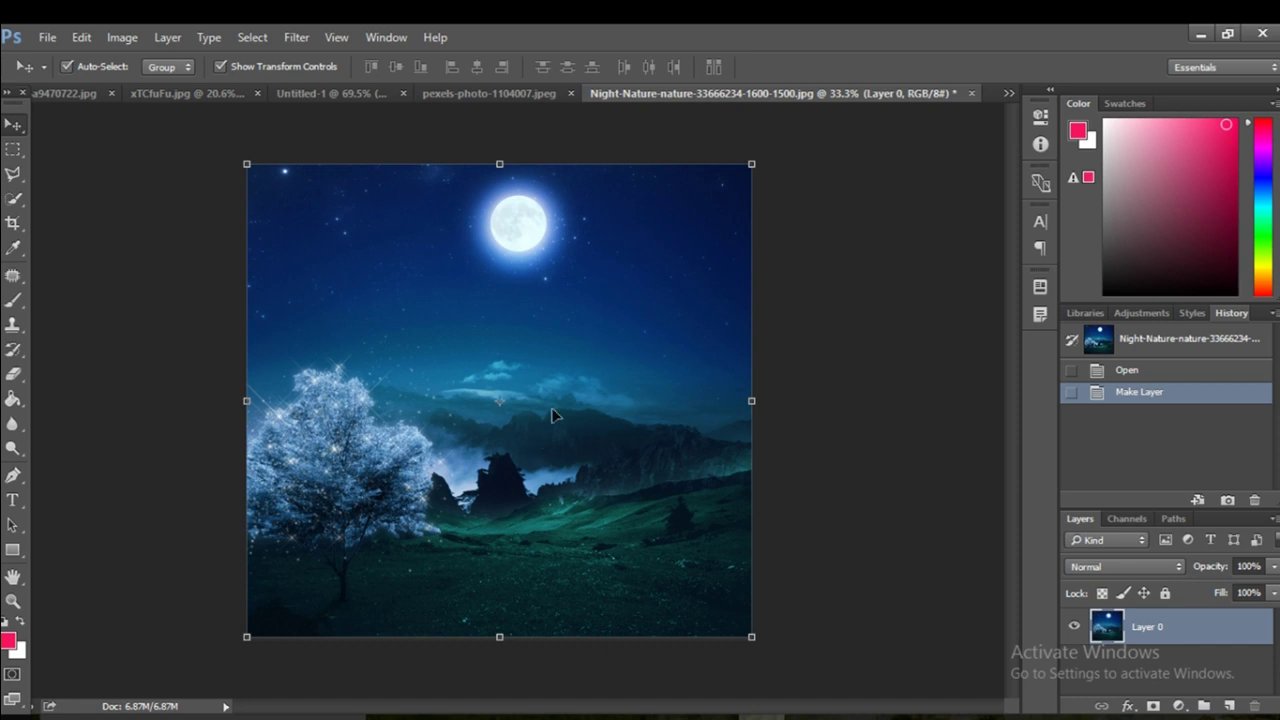
click(465, 92)
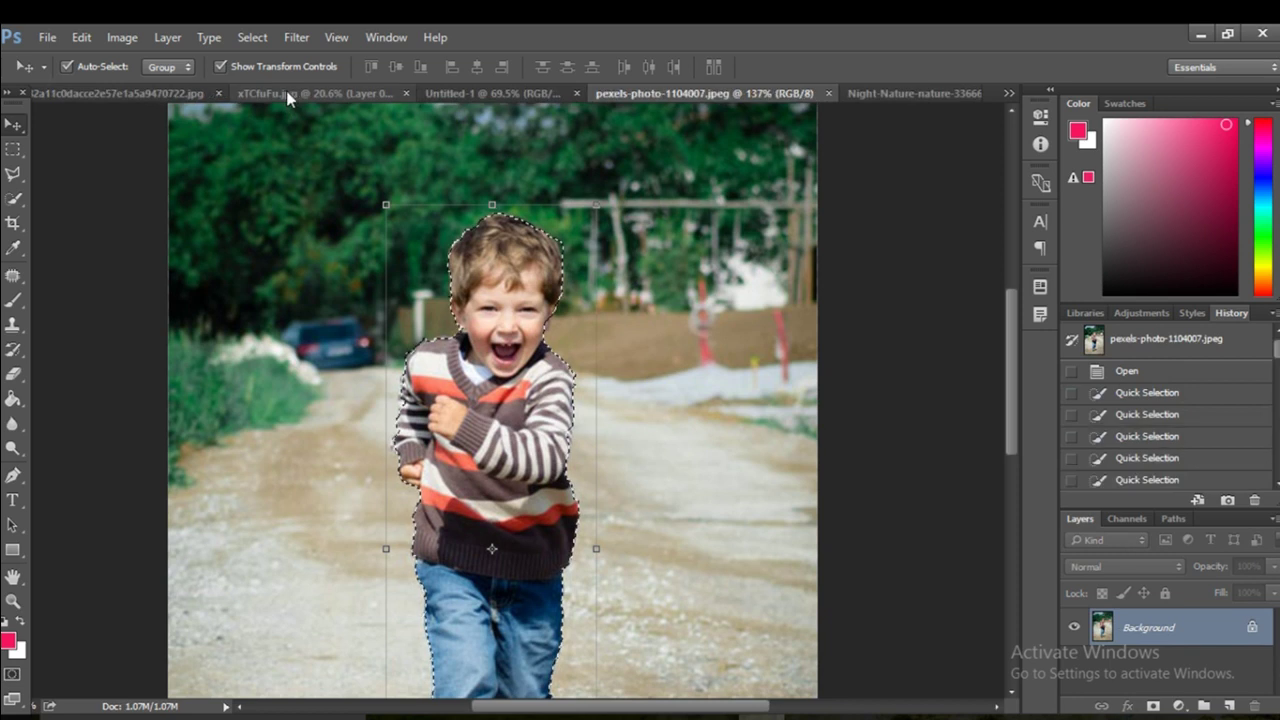
click(132, 92)
click(416, 93)
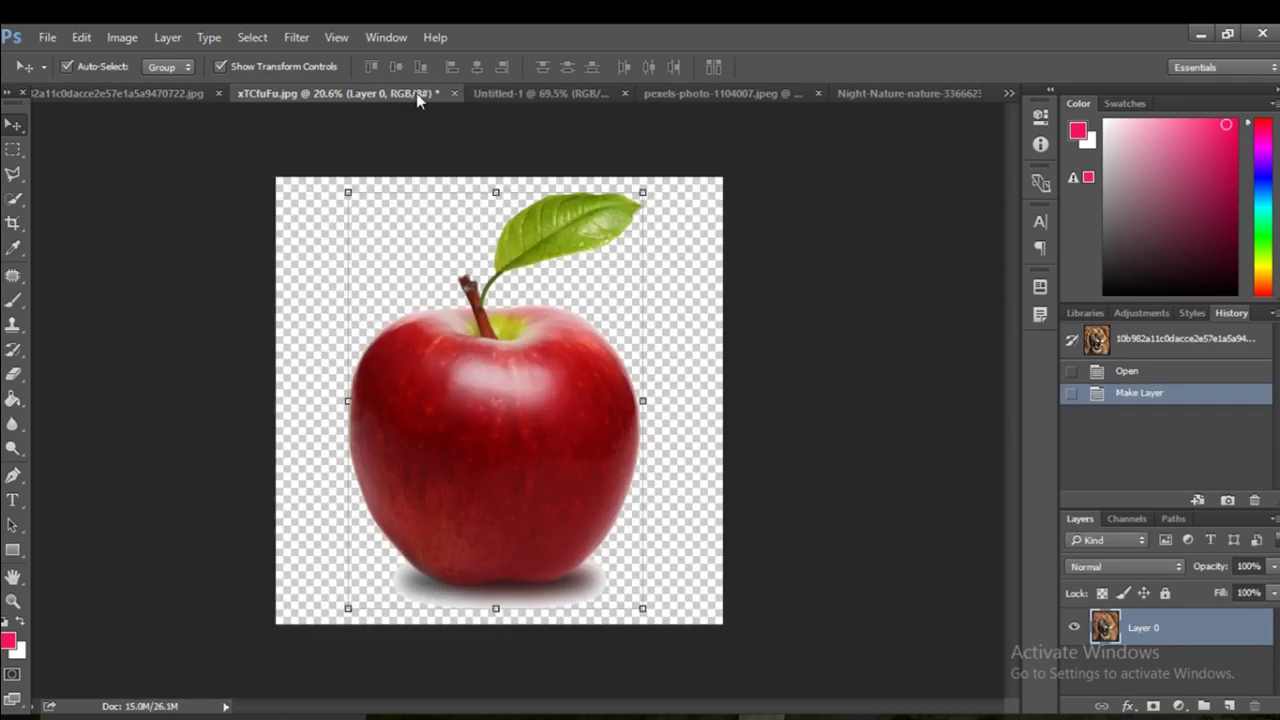
click(150, 93)
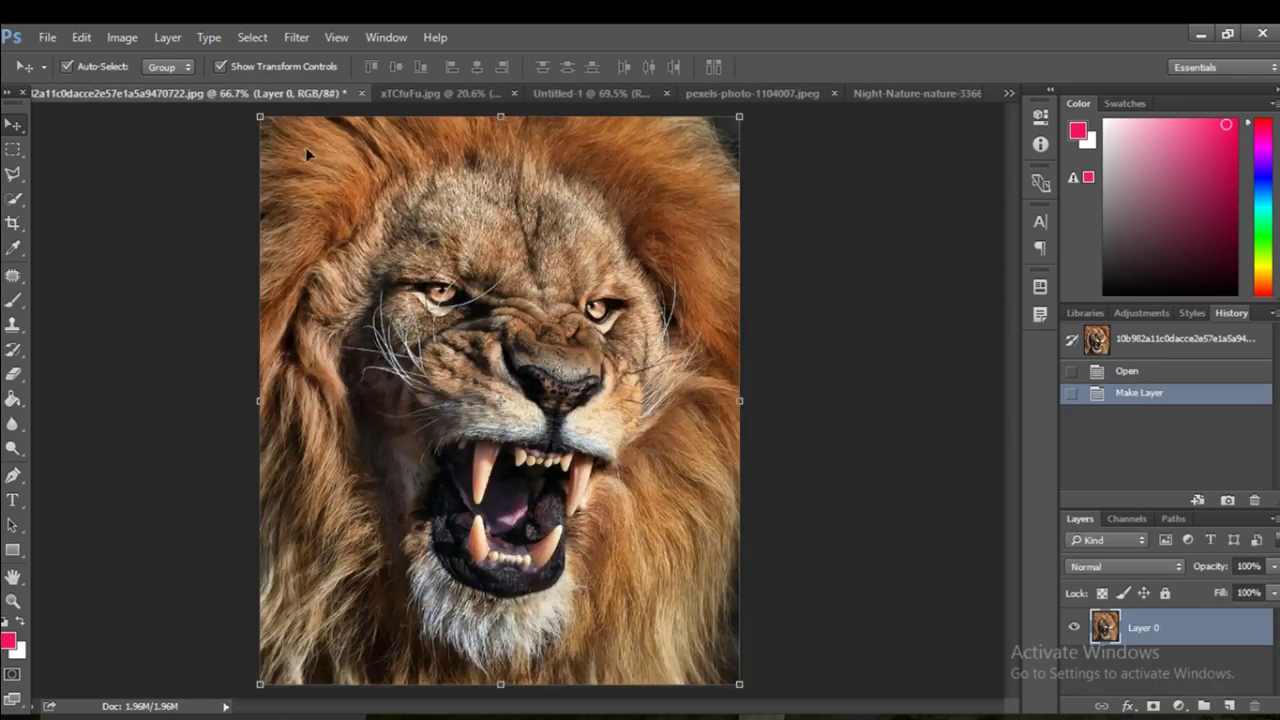
click(646, 94)
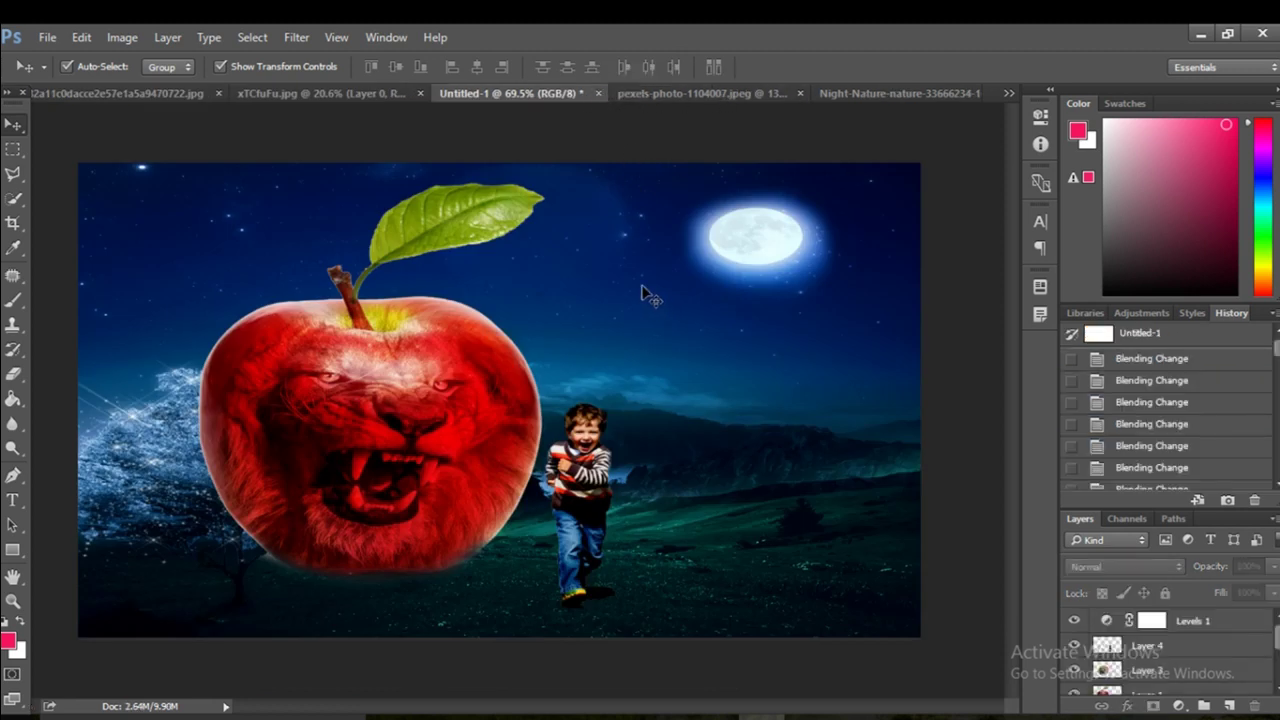
- Save the composite to the Desktop as manipulation.psd in Photoshop format, keeping its layers
click(47, 38)
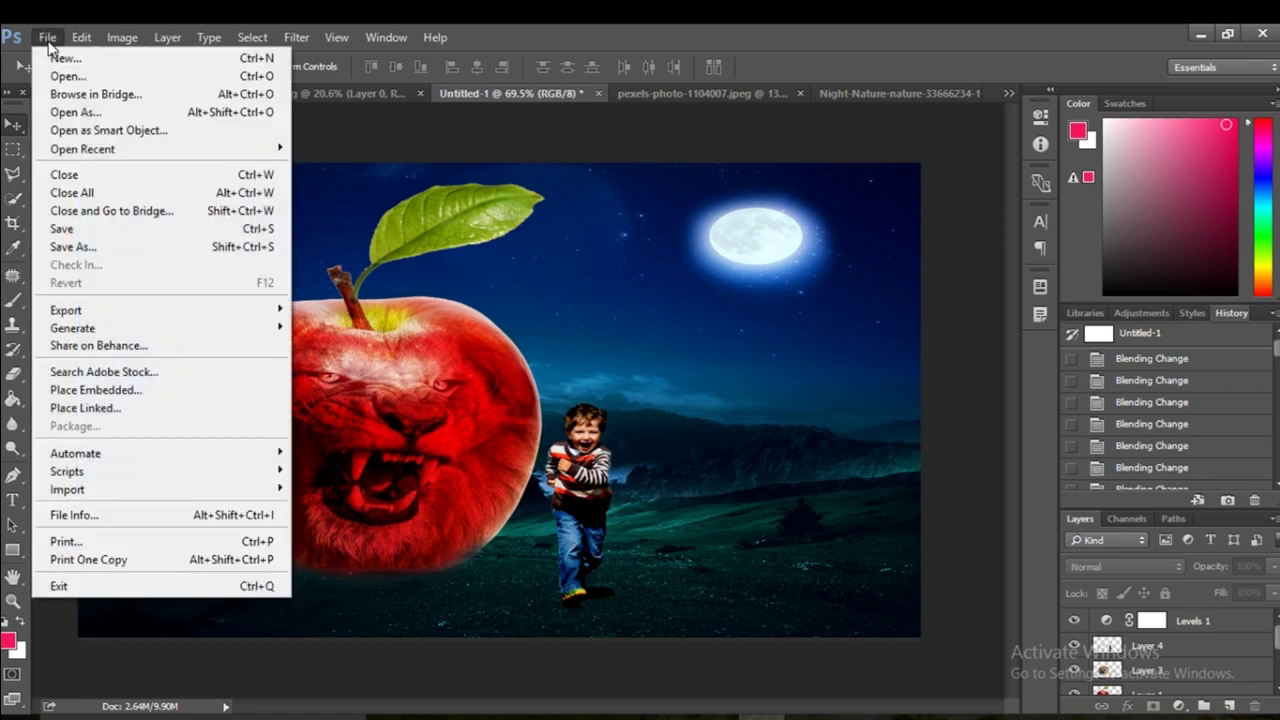
click(89, 236)
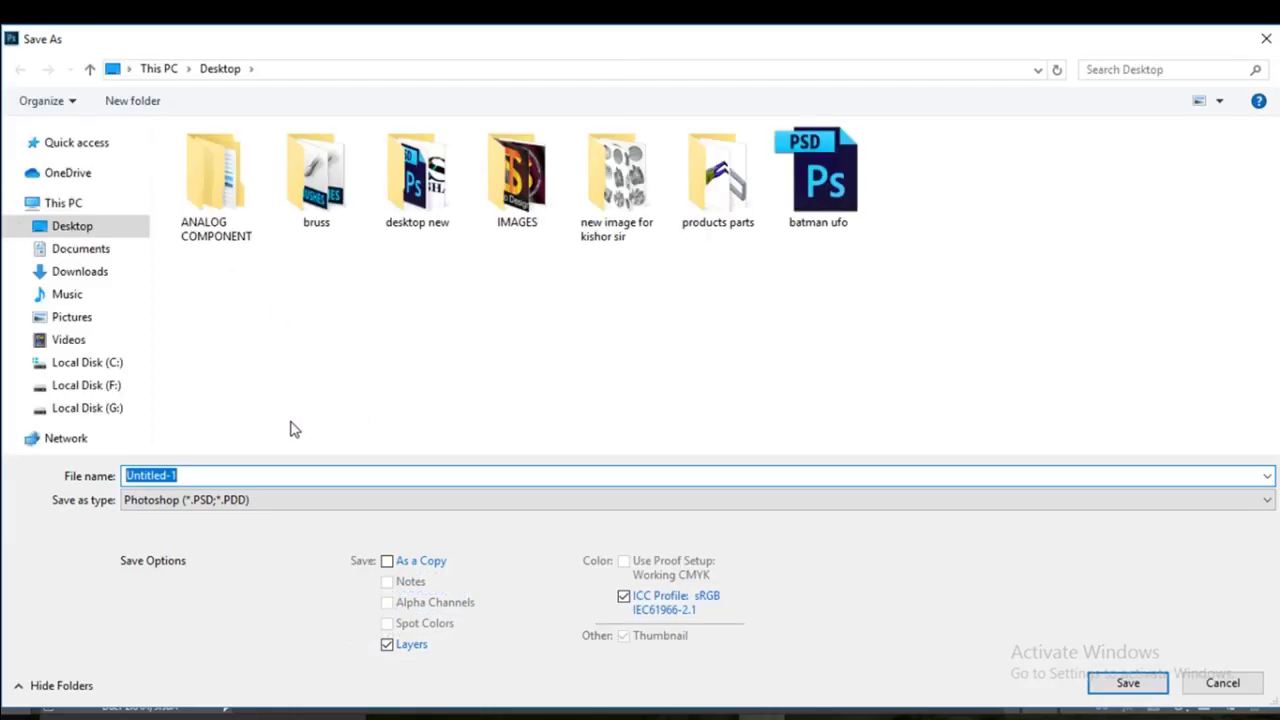
text(mani)
text(pulat)
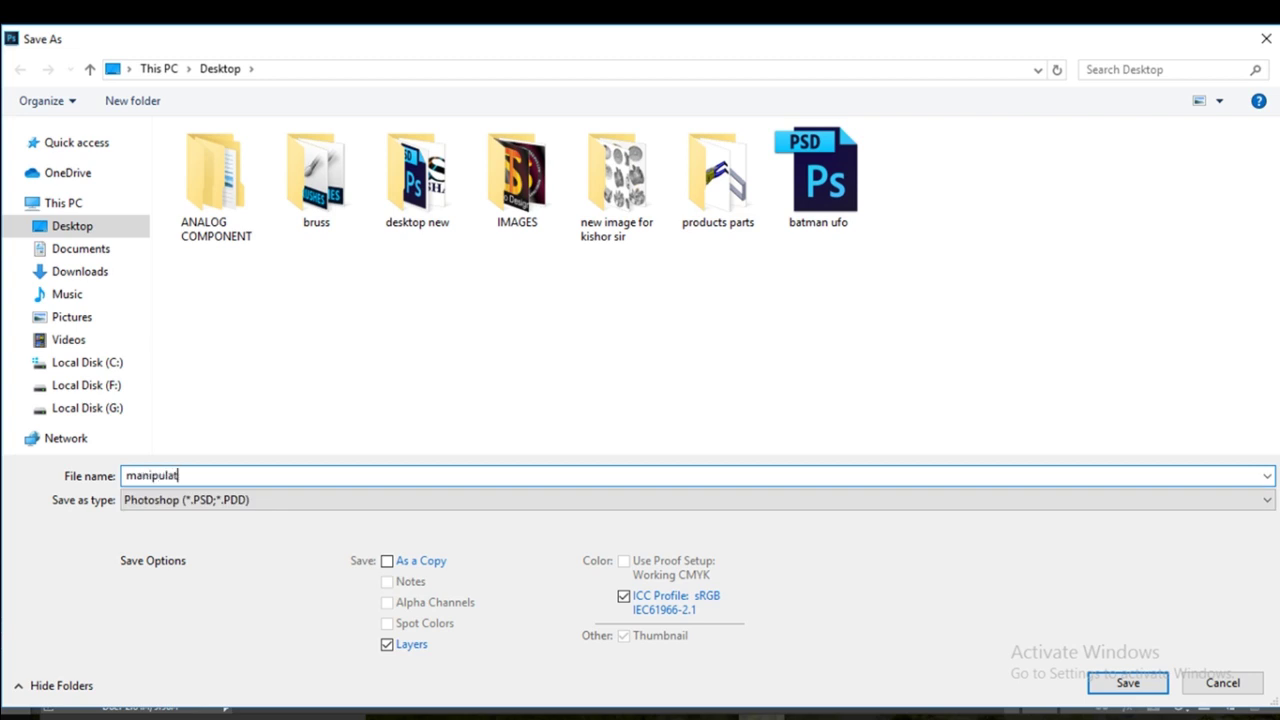
text(ion)
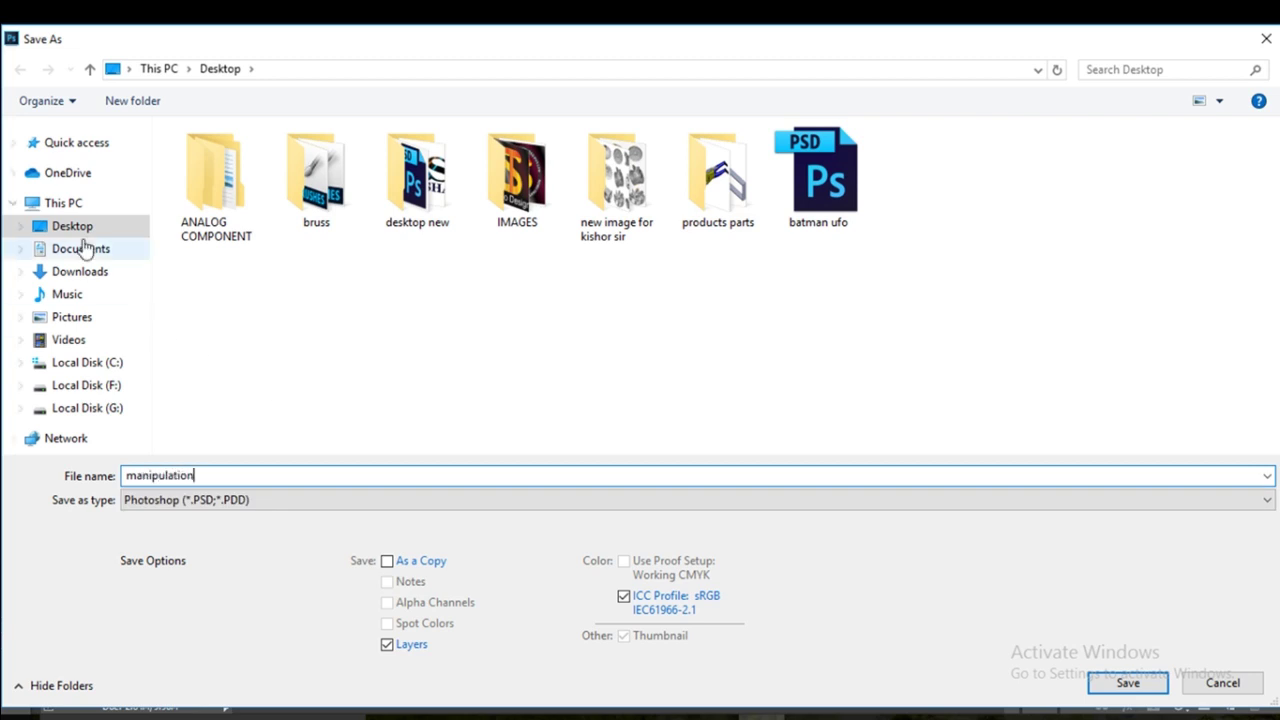
click(77, 228)
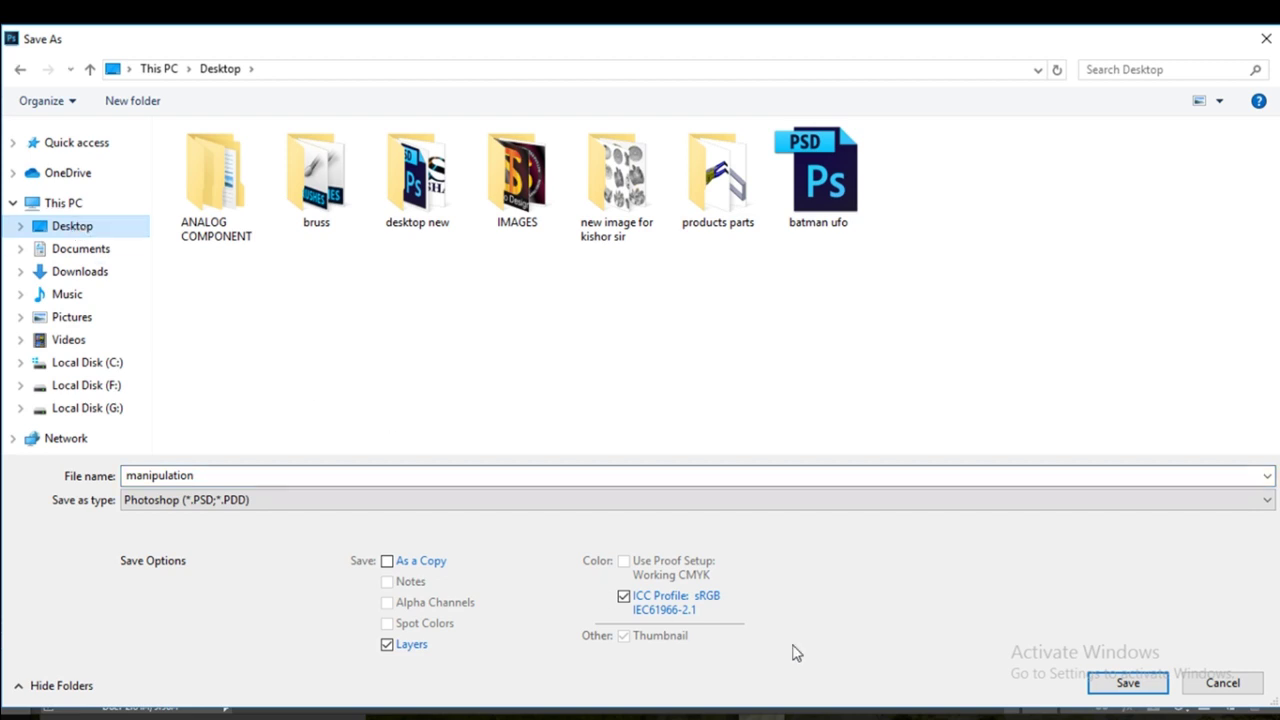
click(1090, 686)
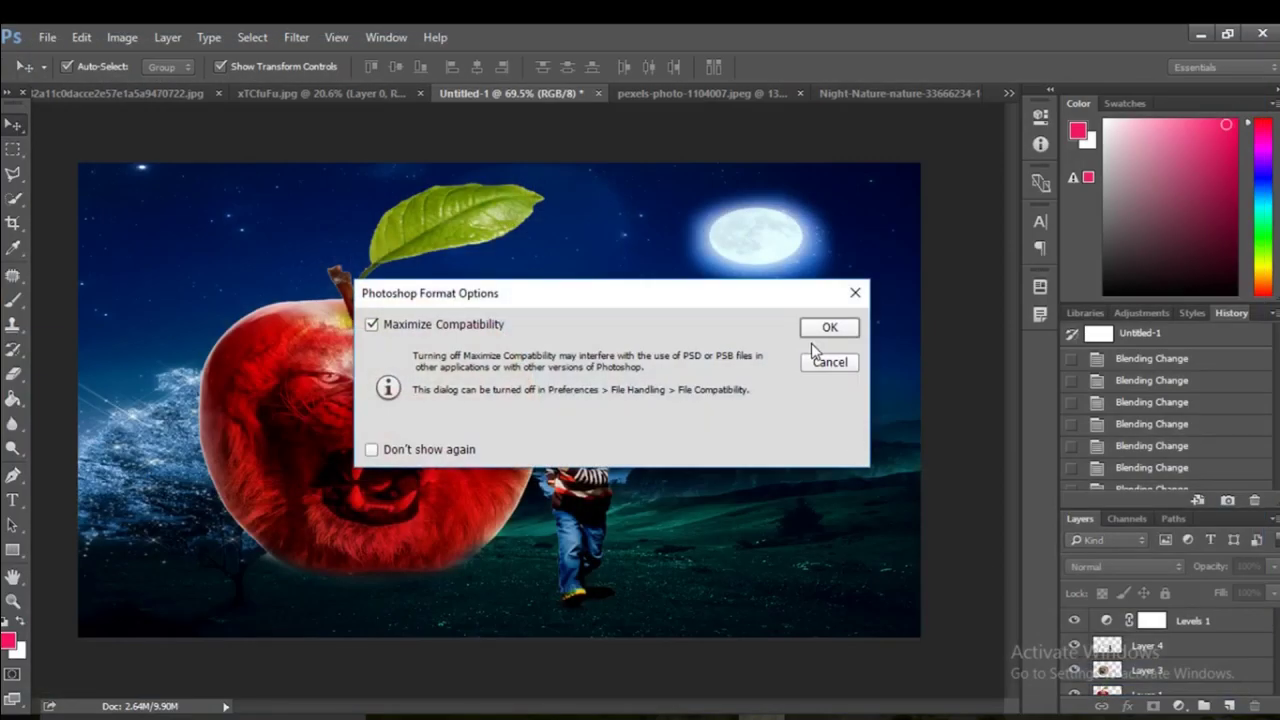
click(829, 328)
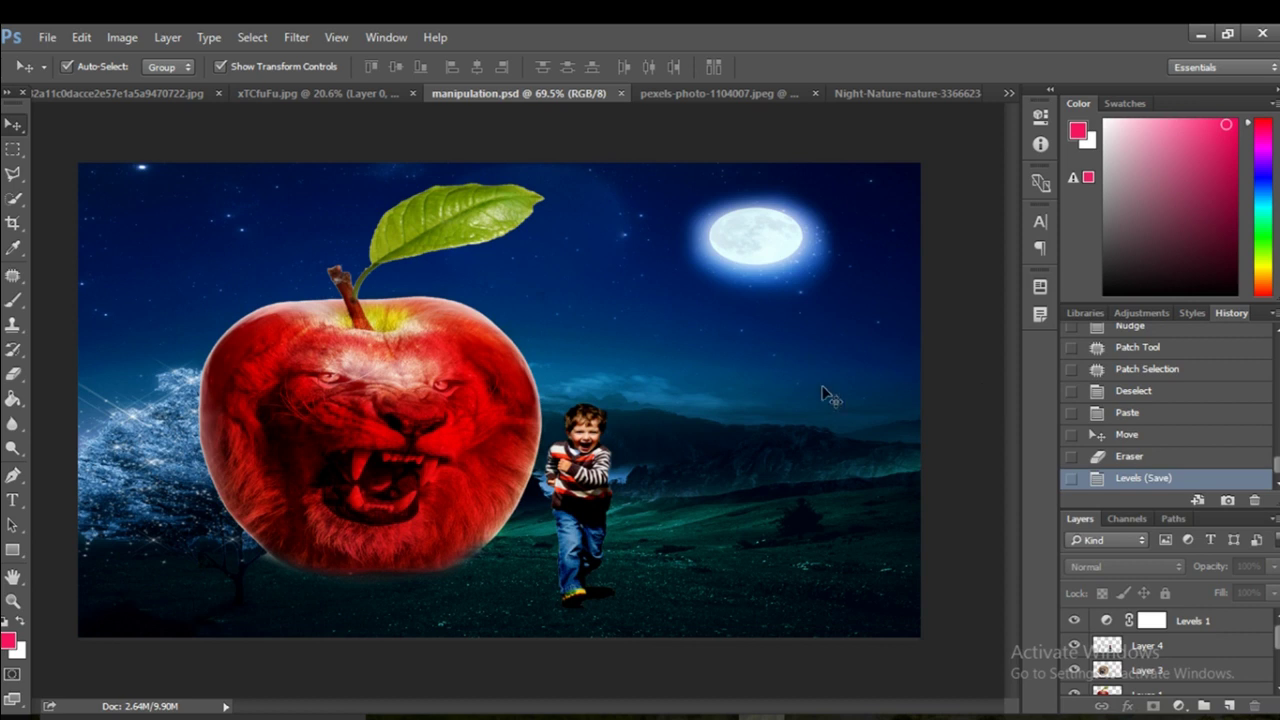
- Close manipulation.psd and flip through the apple, running boy and night landscape images
click(620, 93)
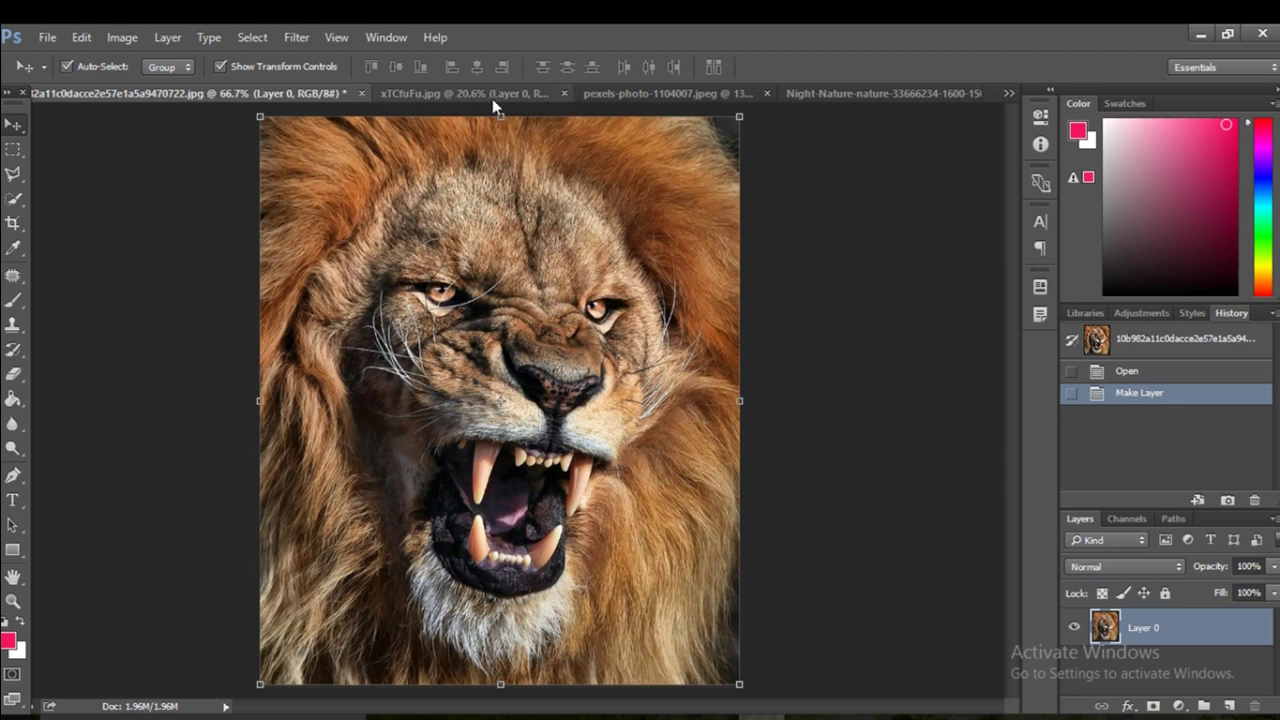
click(492, 93)
click(620, 93)
click(838, 94)
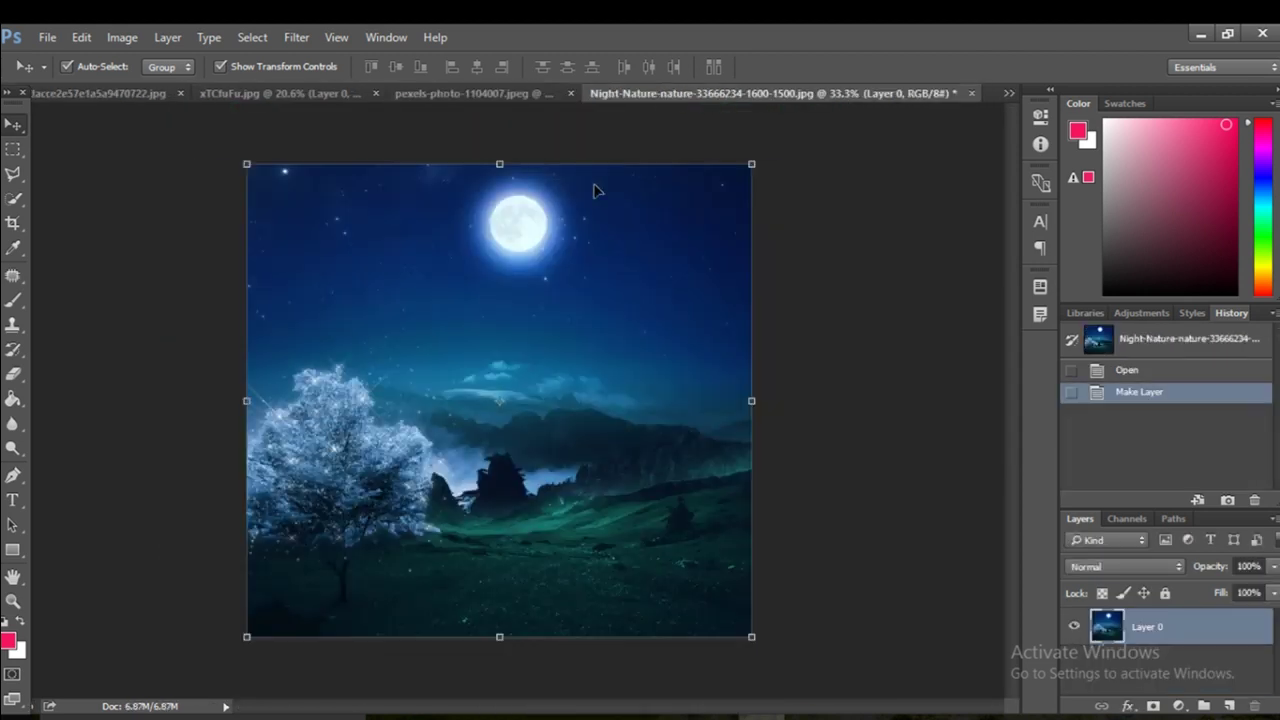
- Return to the lion photo and call up the New document settings
click(525, 91)
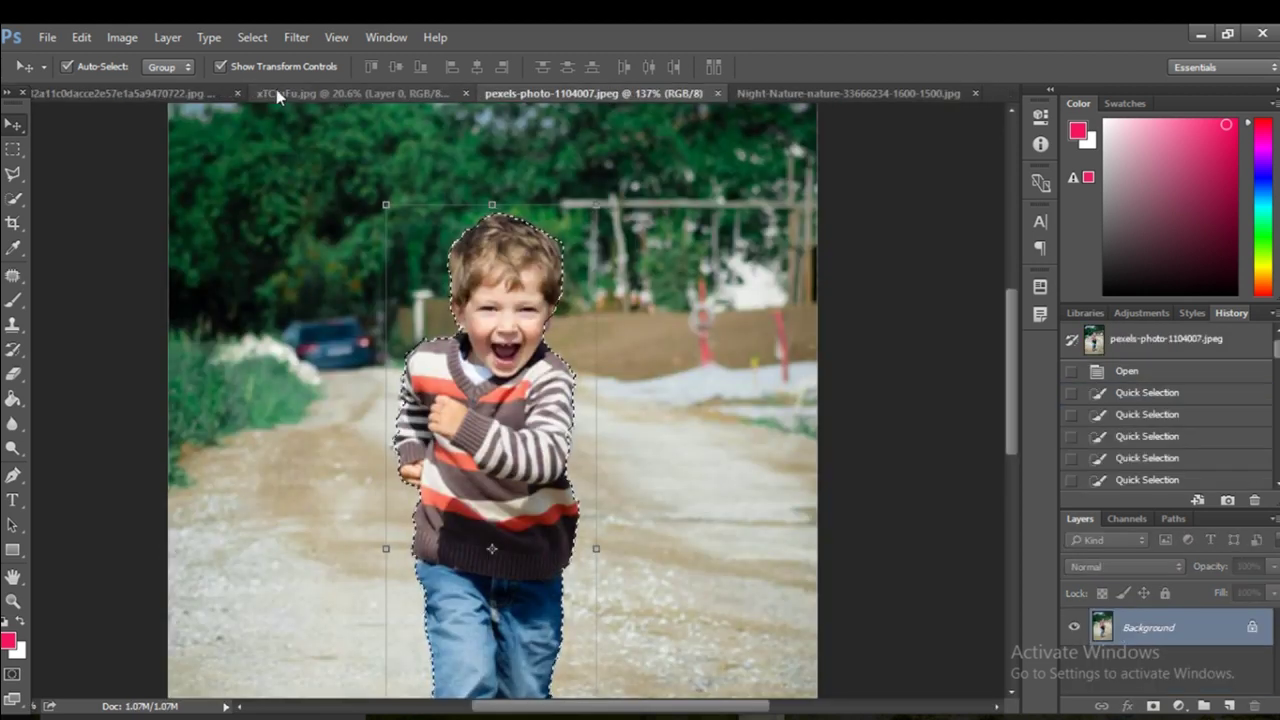
click(276, 92)
click(155, 92)
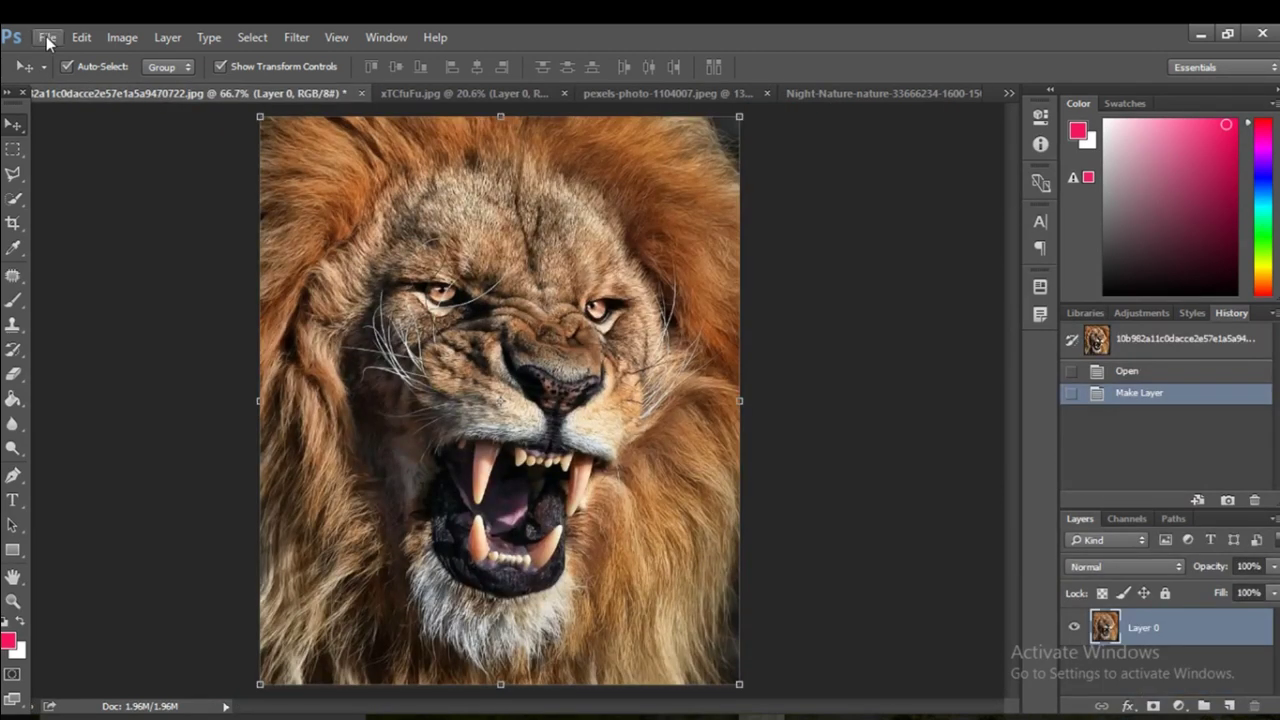
click(47, 38)
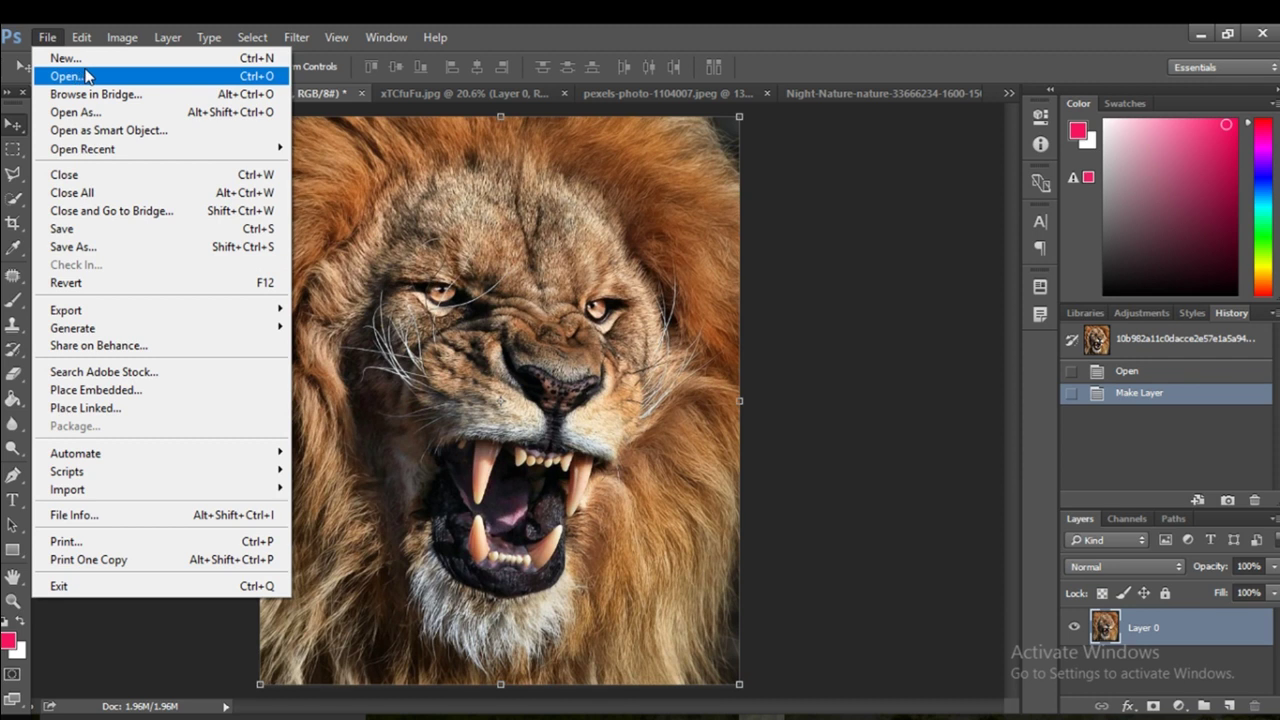
click(87, 59)
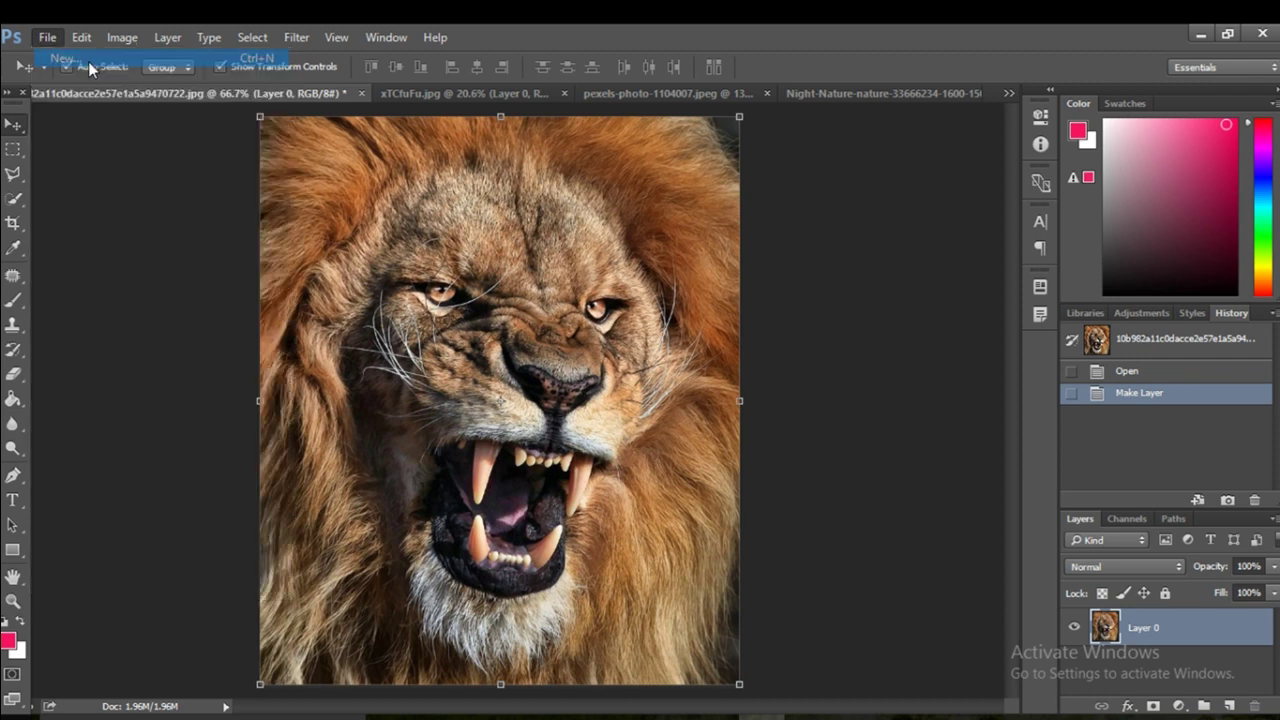
- Create a new white 1280 × 720 px, 72 ppi document, correcting a mistyped width
double_click(543, 291)
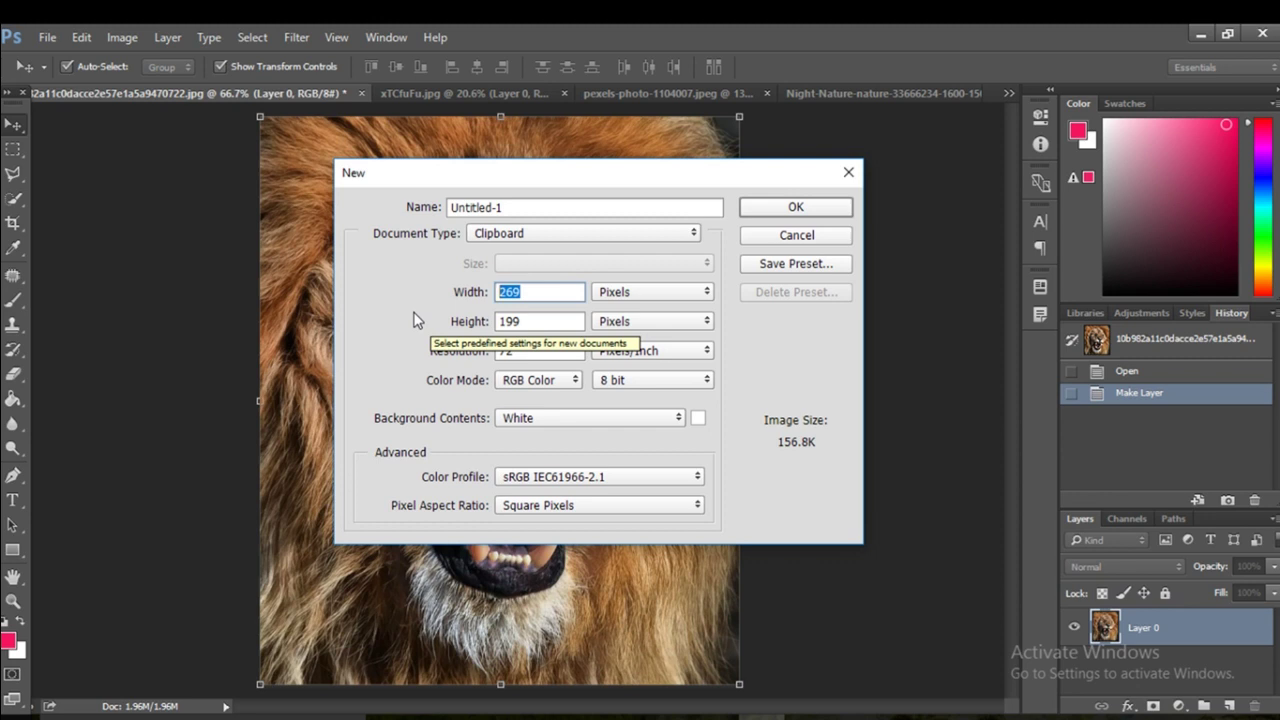
text(129)
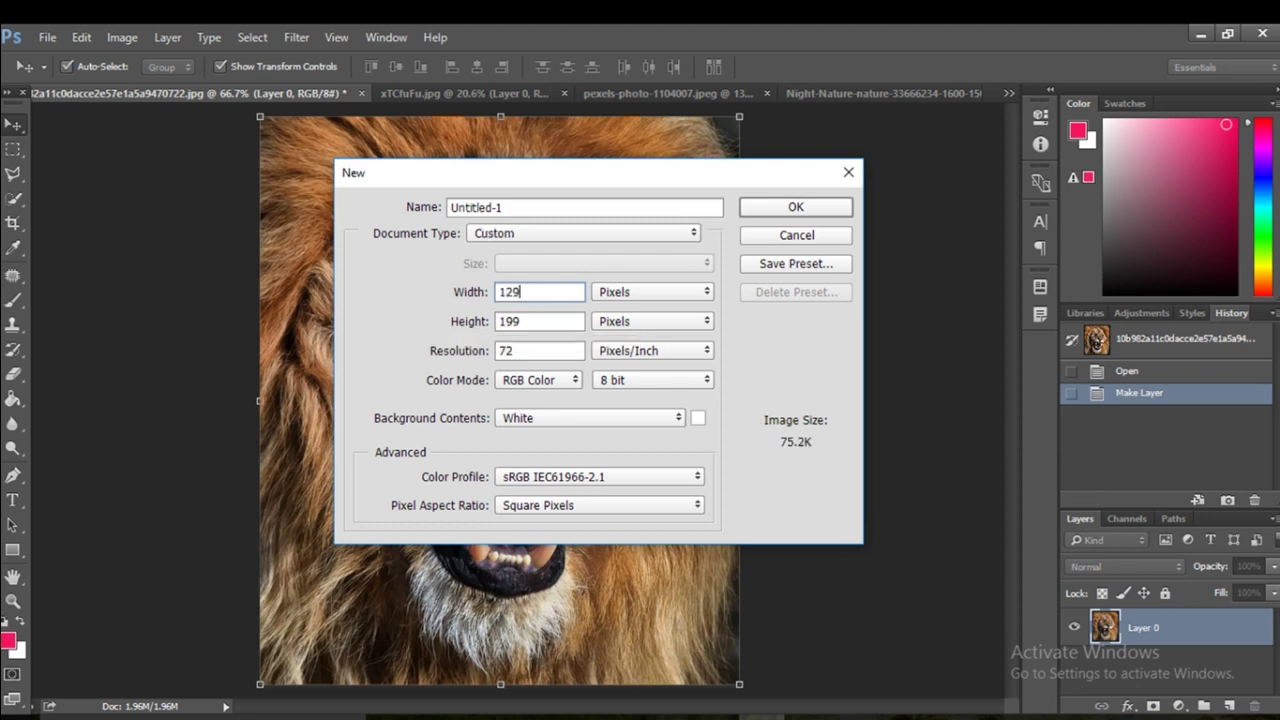
text(-0)
key(BackSpace)
key(BackSpace)
key(BackSpace)
text(80)
double_click(539, 326)
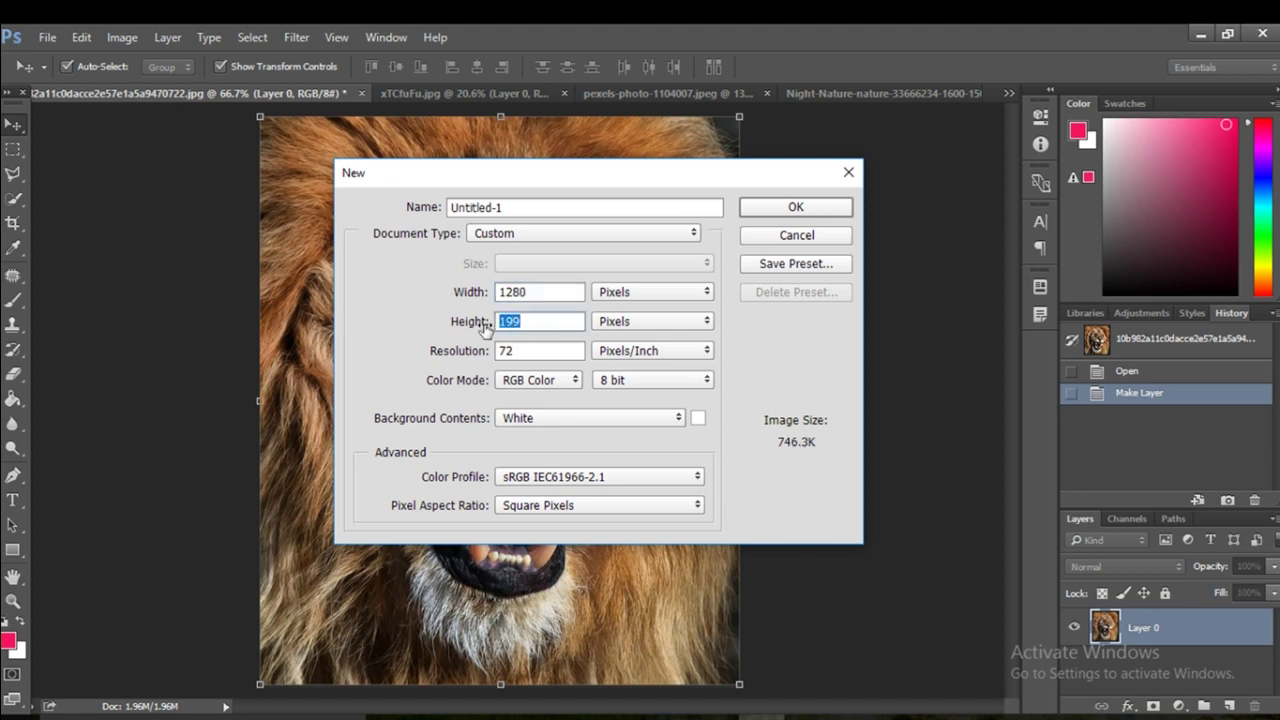
text(720)
click(815, 207)
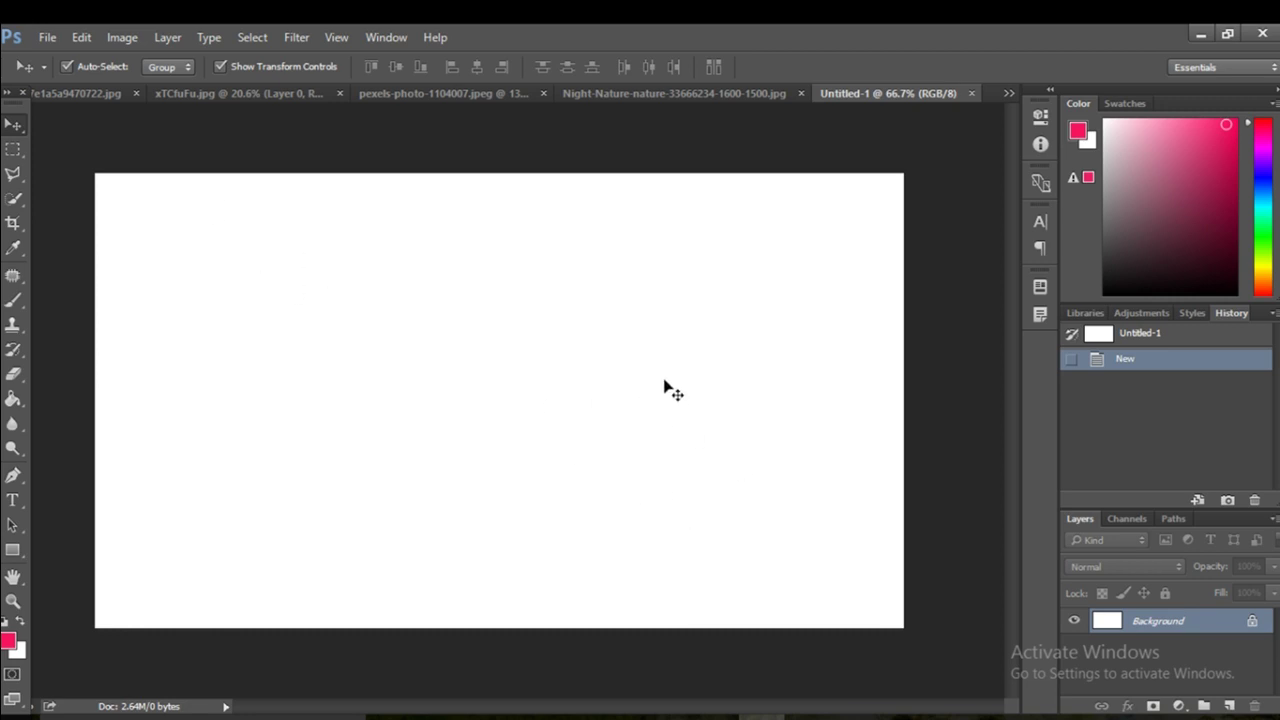
- Drag the night landscape into Untitled-1 and stretch it to fill the canvas
click(674, 93)
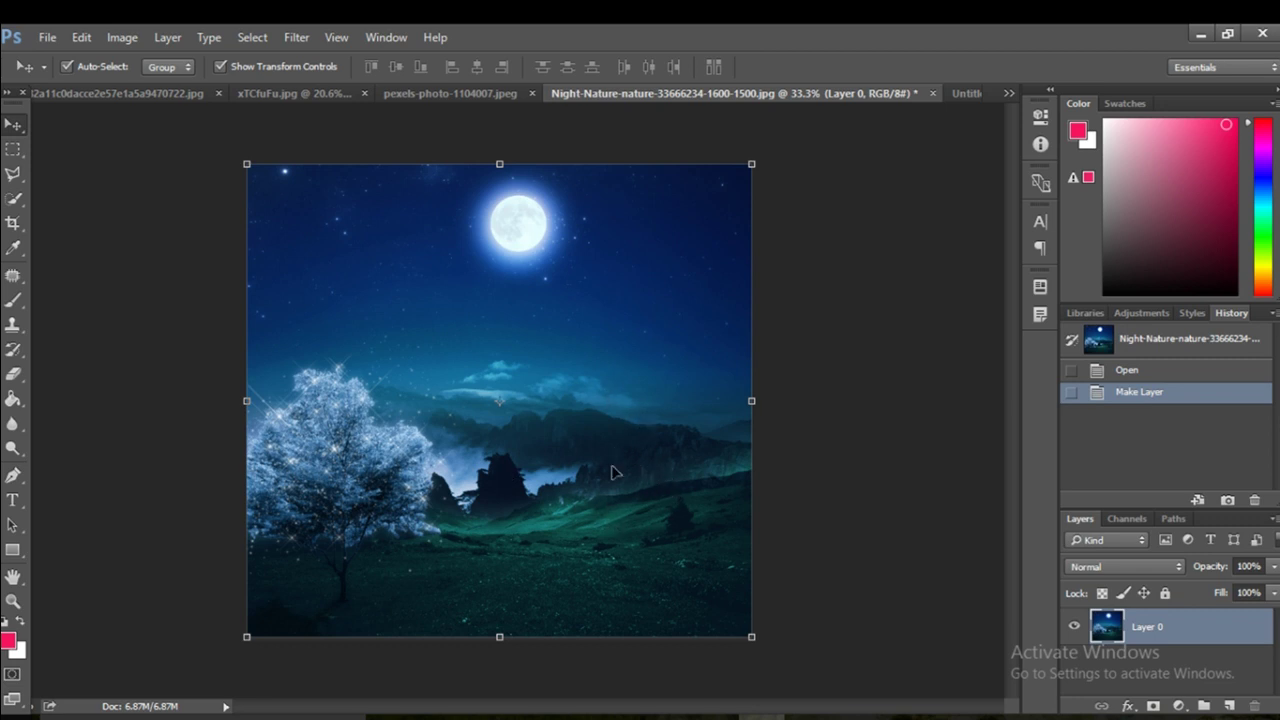
drag(623, 430, 979, 95)
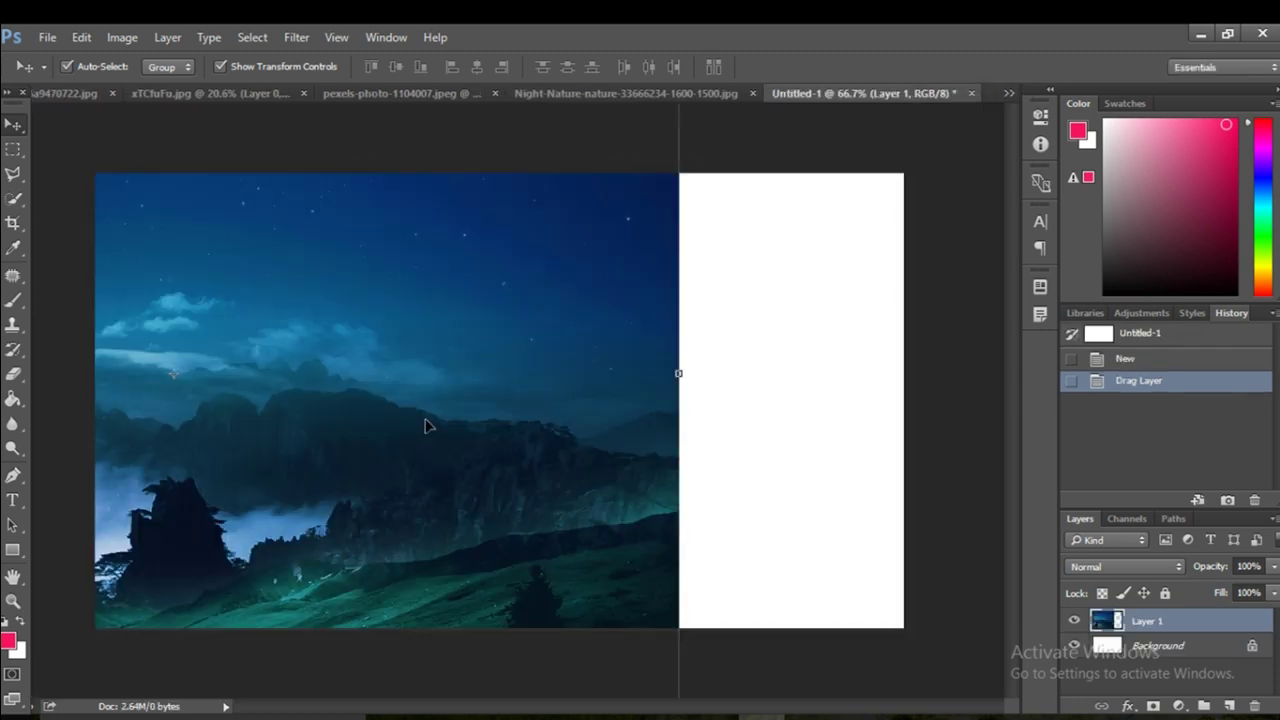
drag(425, 421, 542, 468)
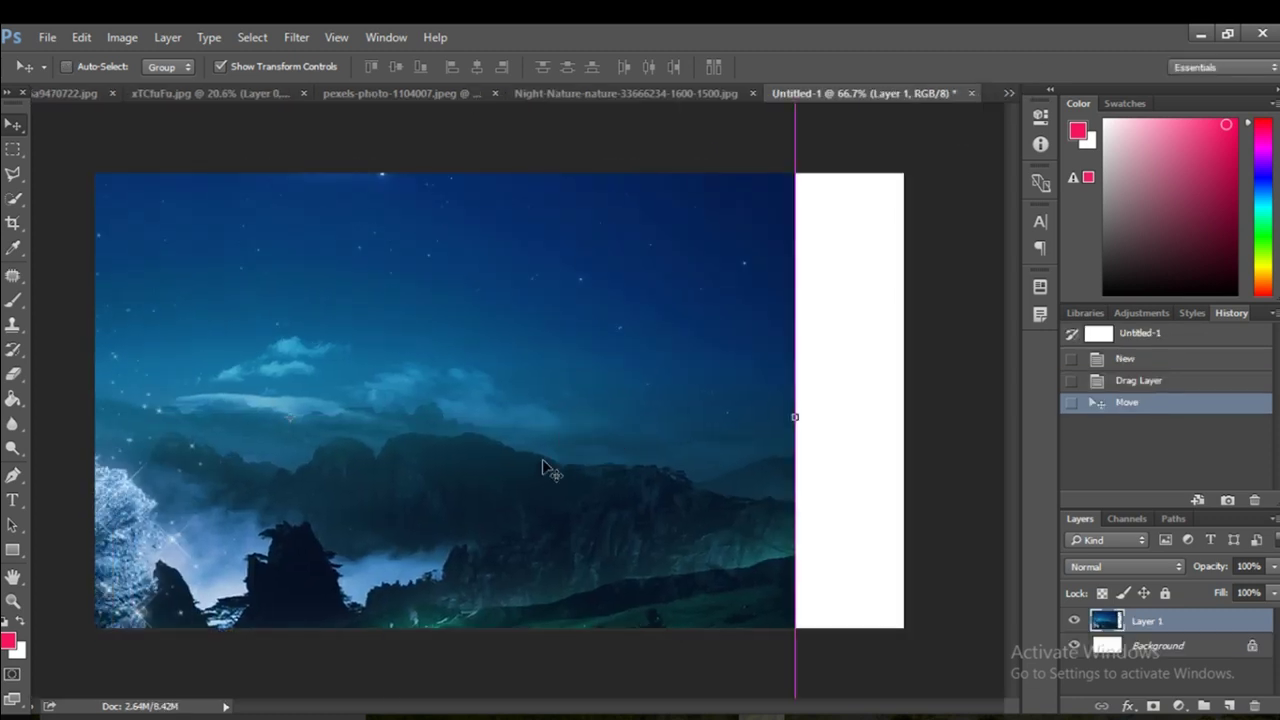
scroll(543, 449, down, 2)
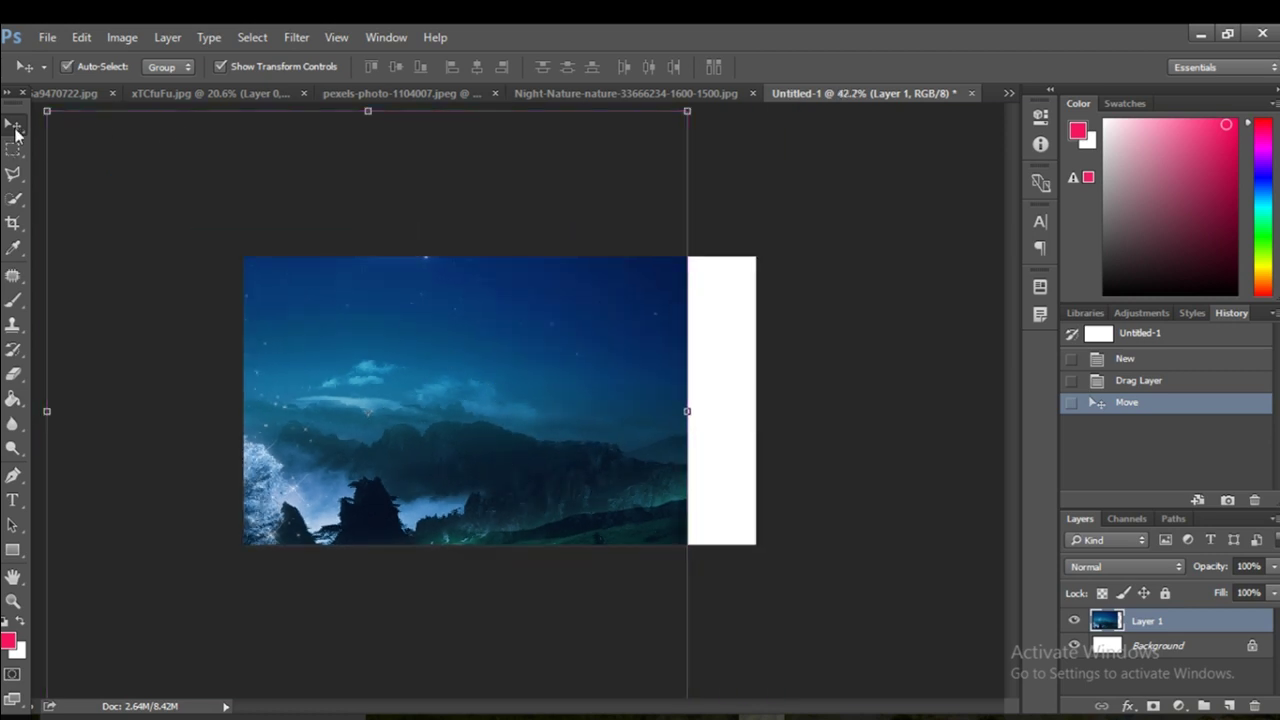
drag(46, 111, 243, 257)
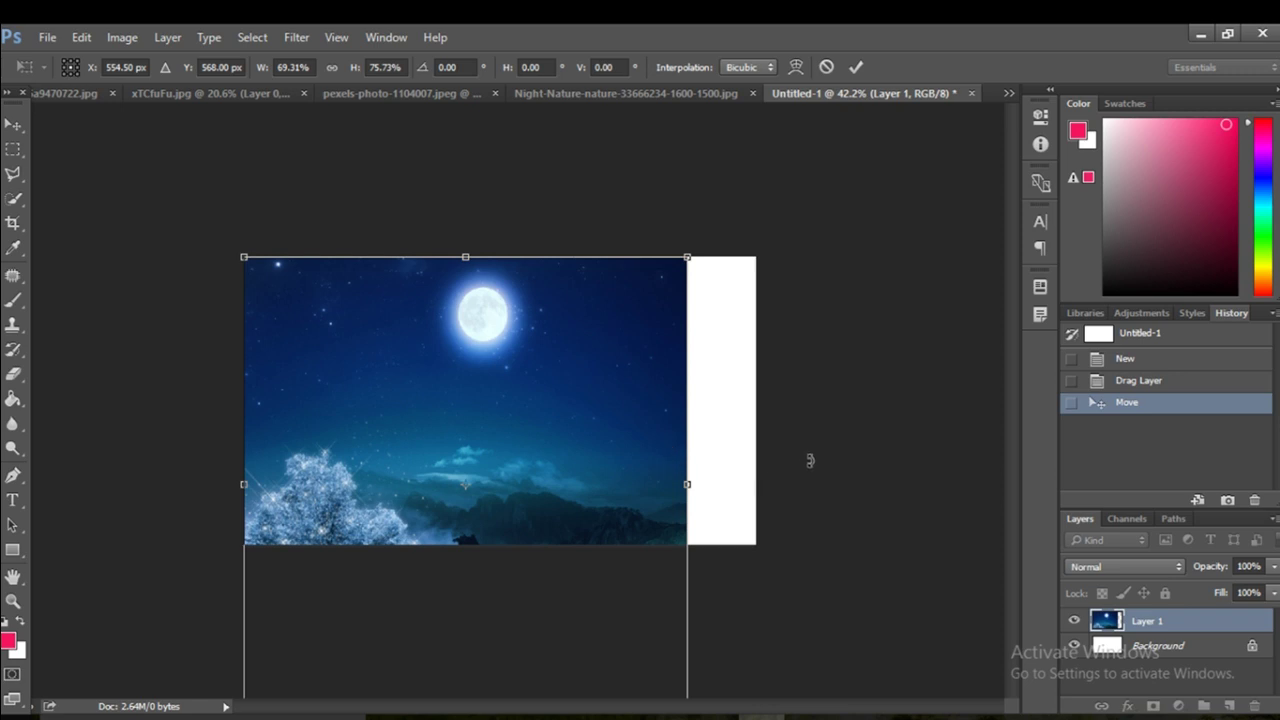
scroll(699, 525, down, 2)
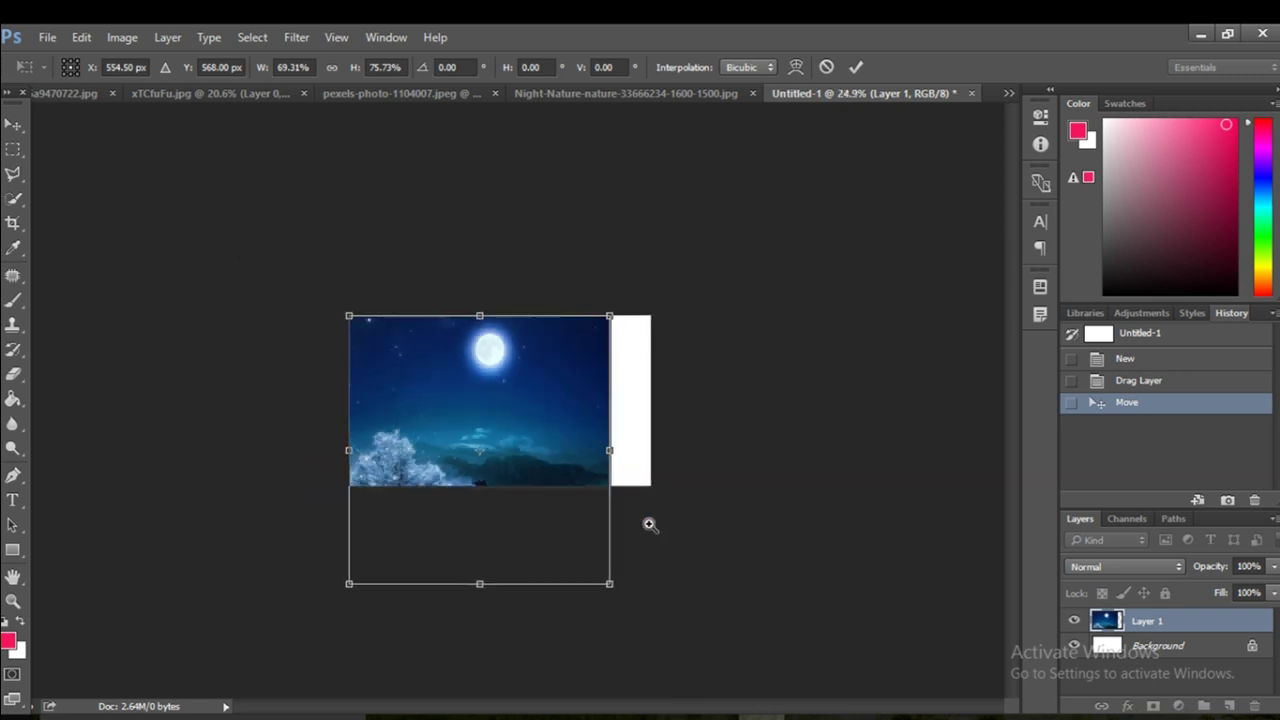
drag(479, 583, 479, 486)
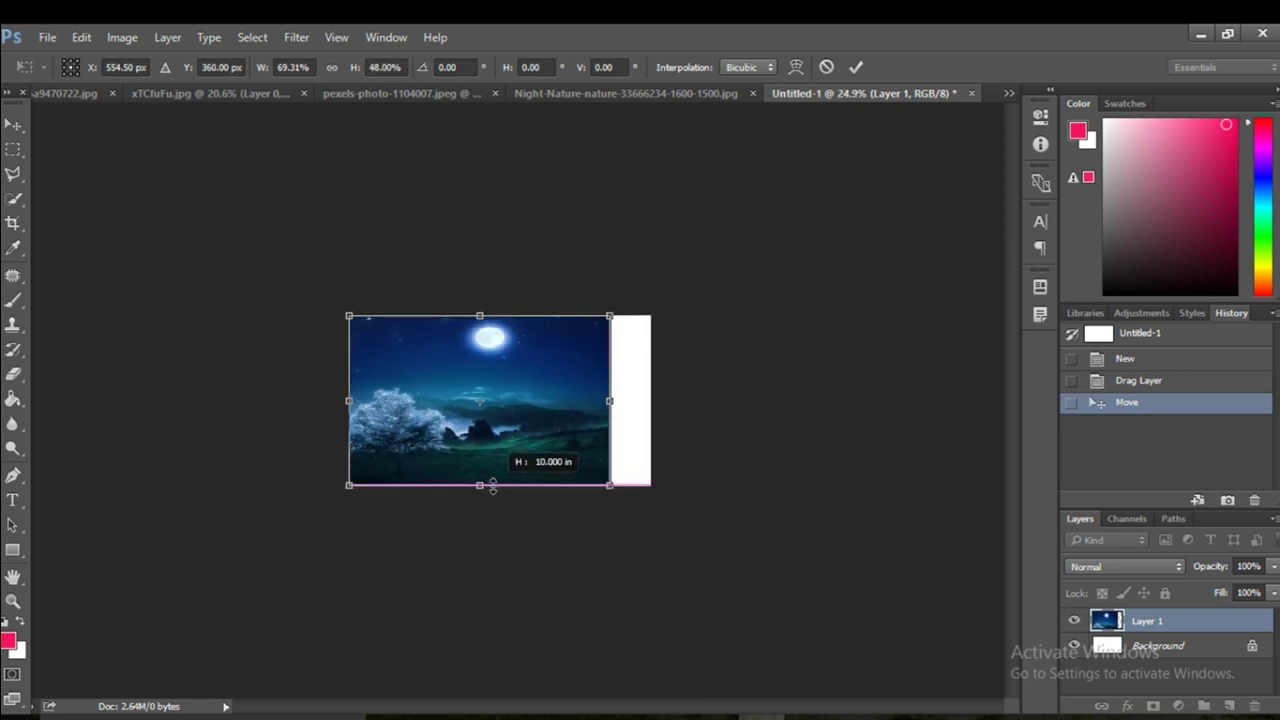
drag(612, 398, 651, 401)
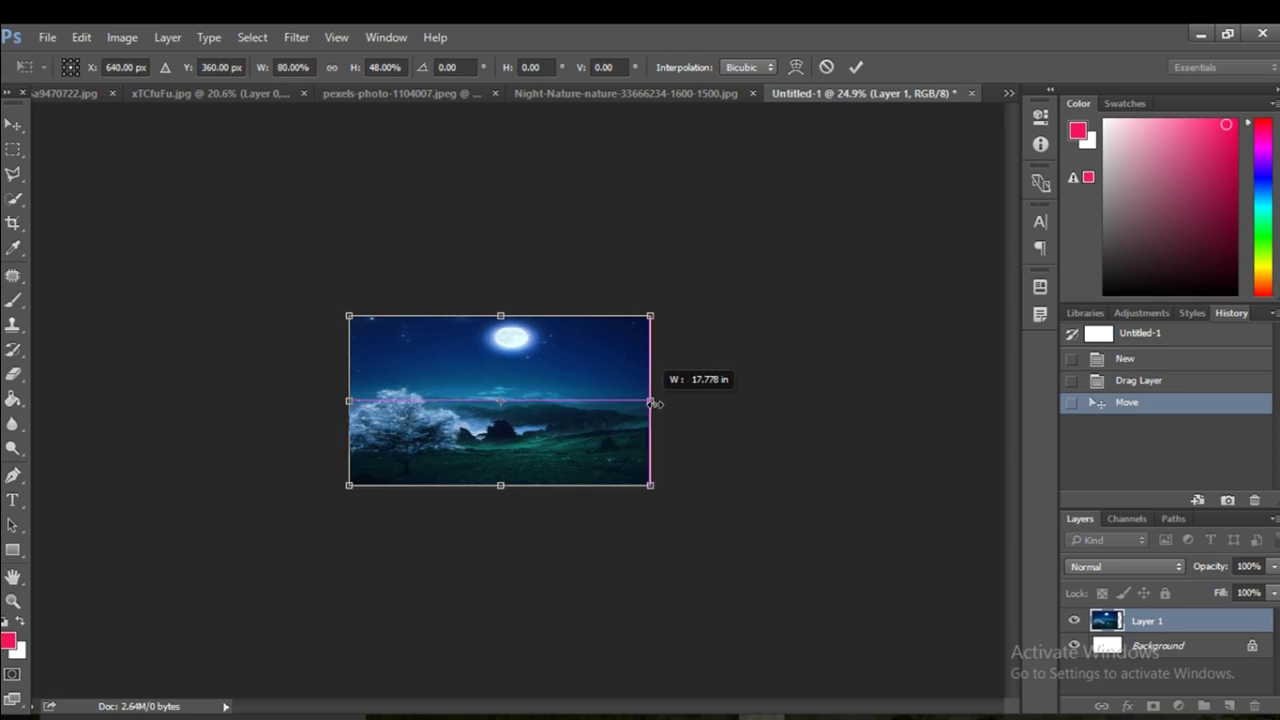
scroll(563, 391, up, 3)
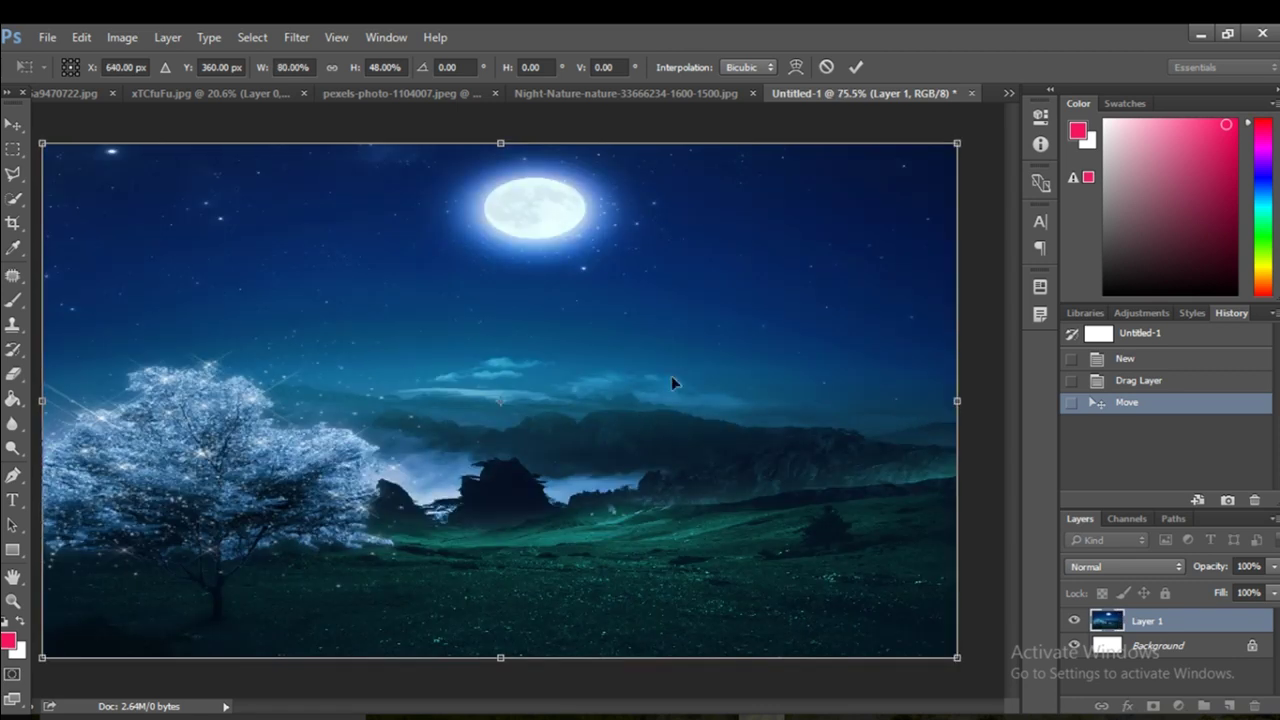
click(855, 66)
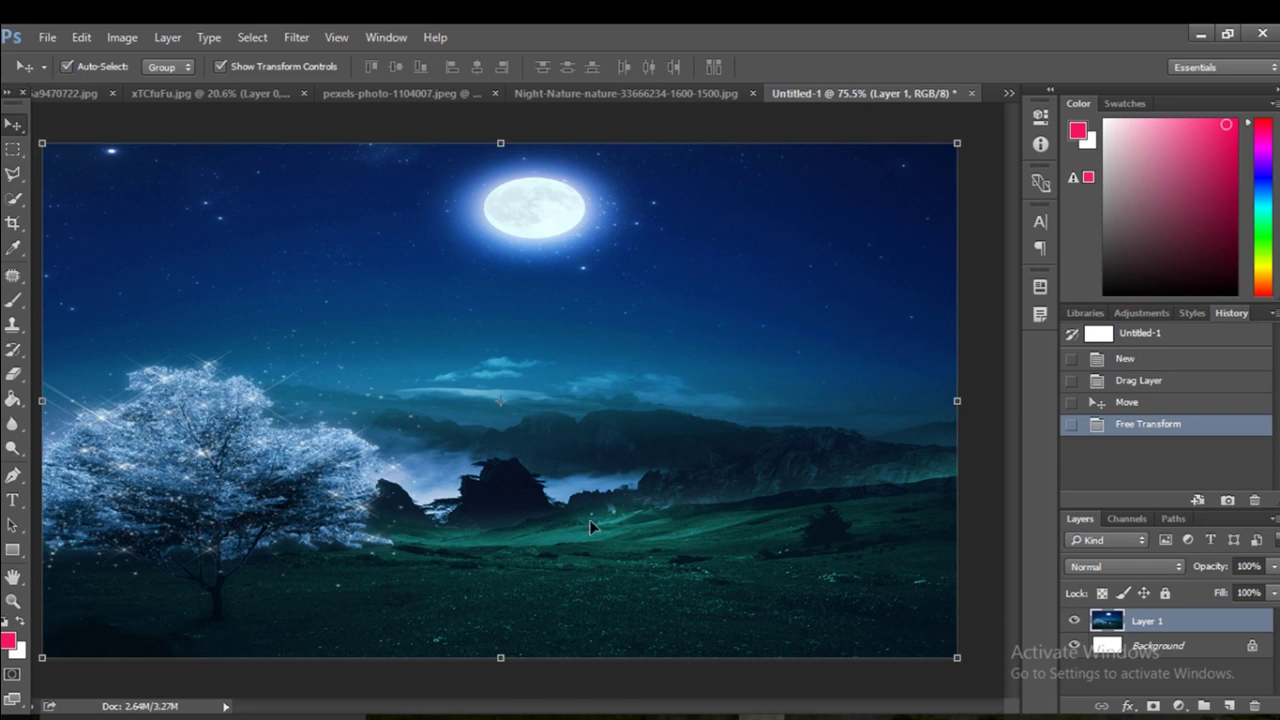
- Close the Night-Nature source document without saving changes
click(544, 92)
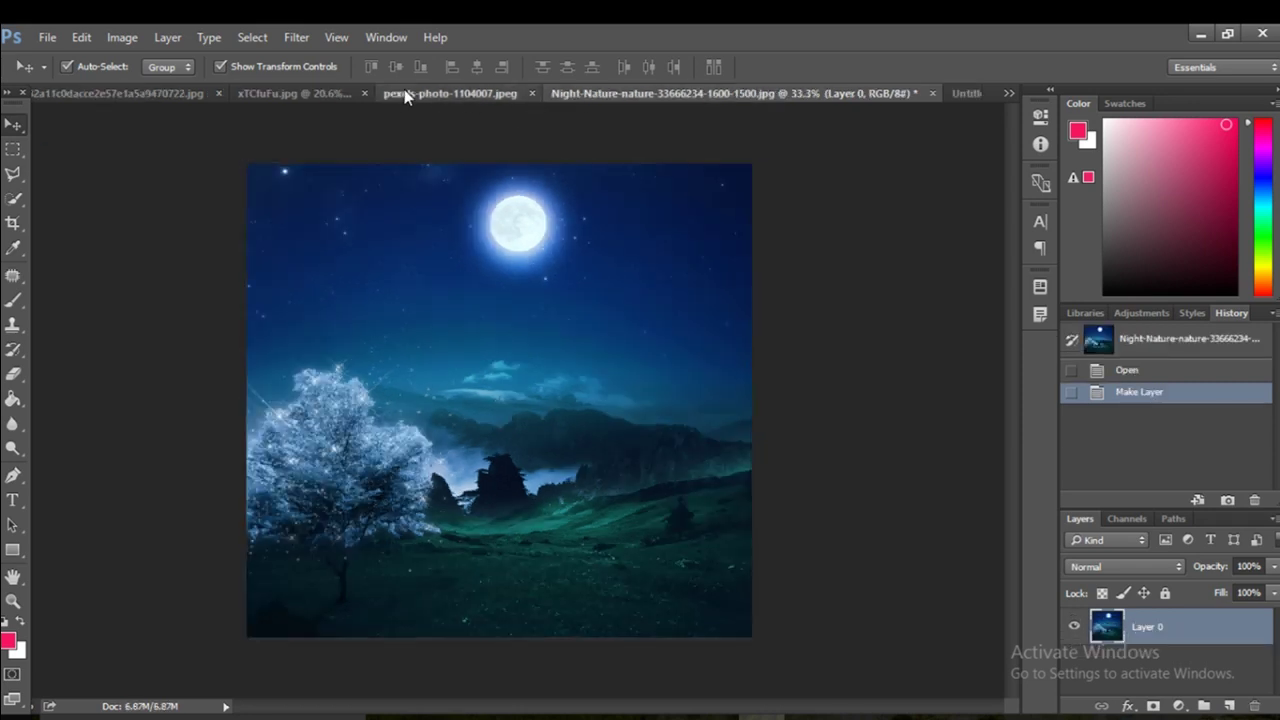
click(404, 91)
click(735, 96)
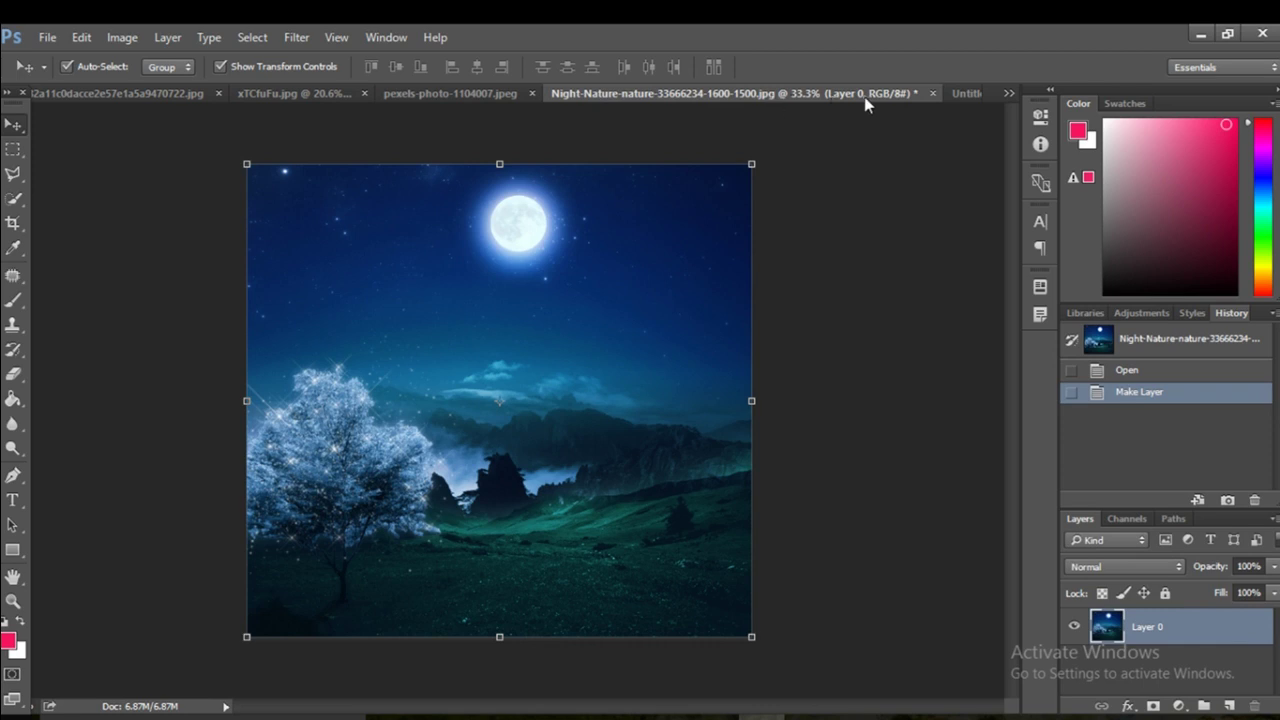
click(932, 93)
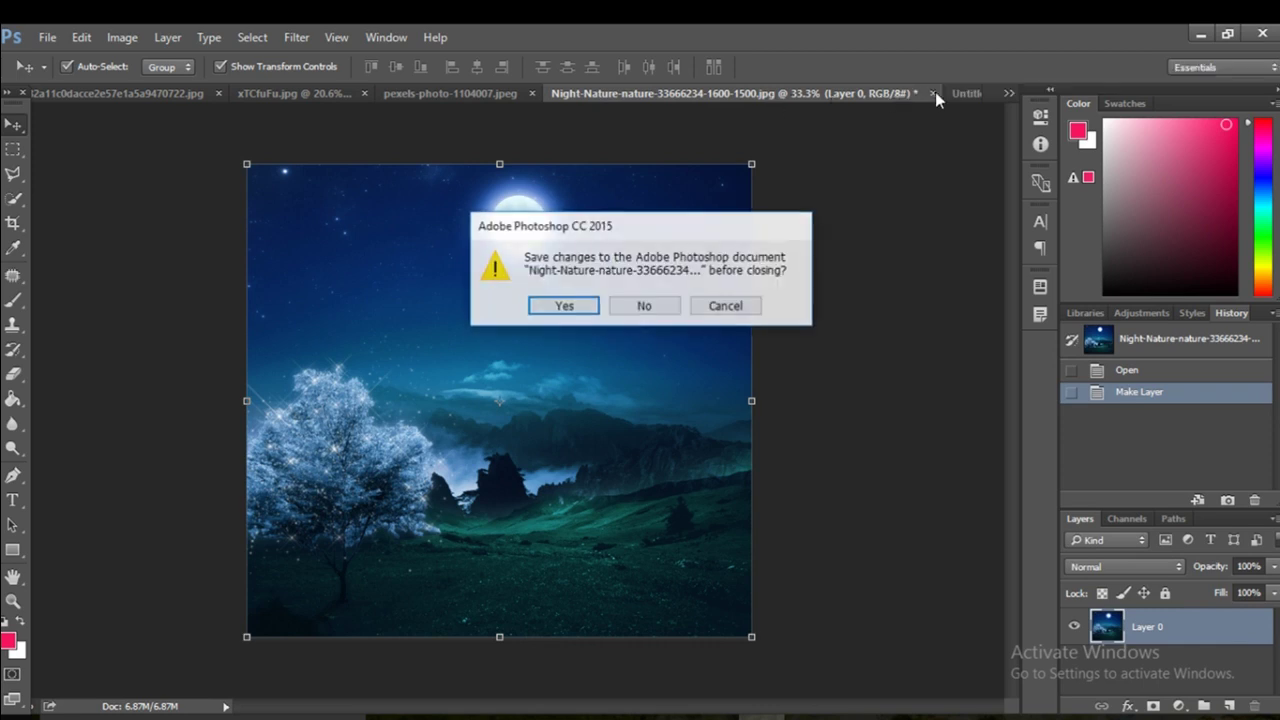
click(645, 306)
- Drag the apple into the night scene, scale it down and place it on the left
click(475, 92)
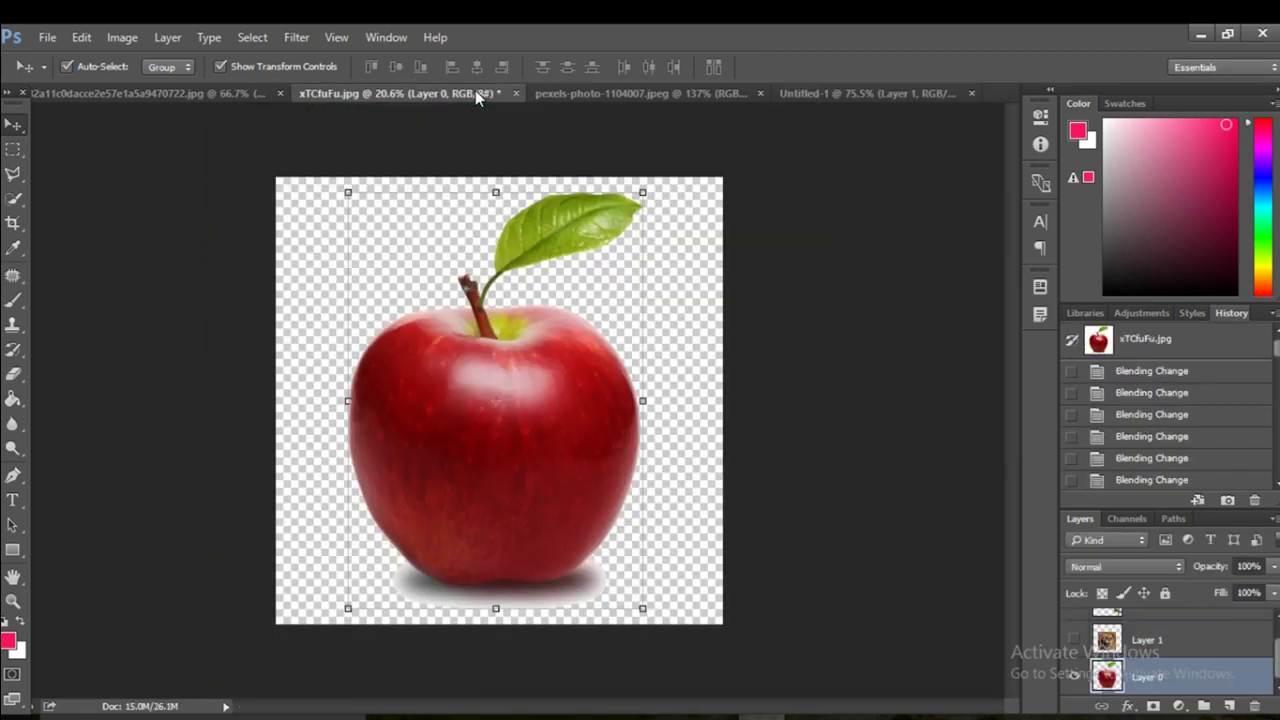
drag(484, 442, 808, 97)
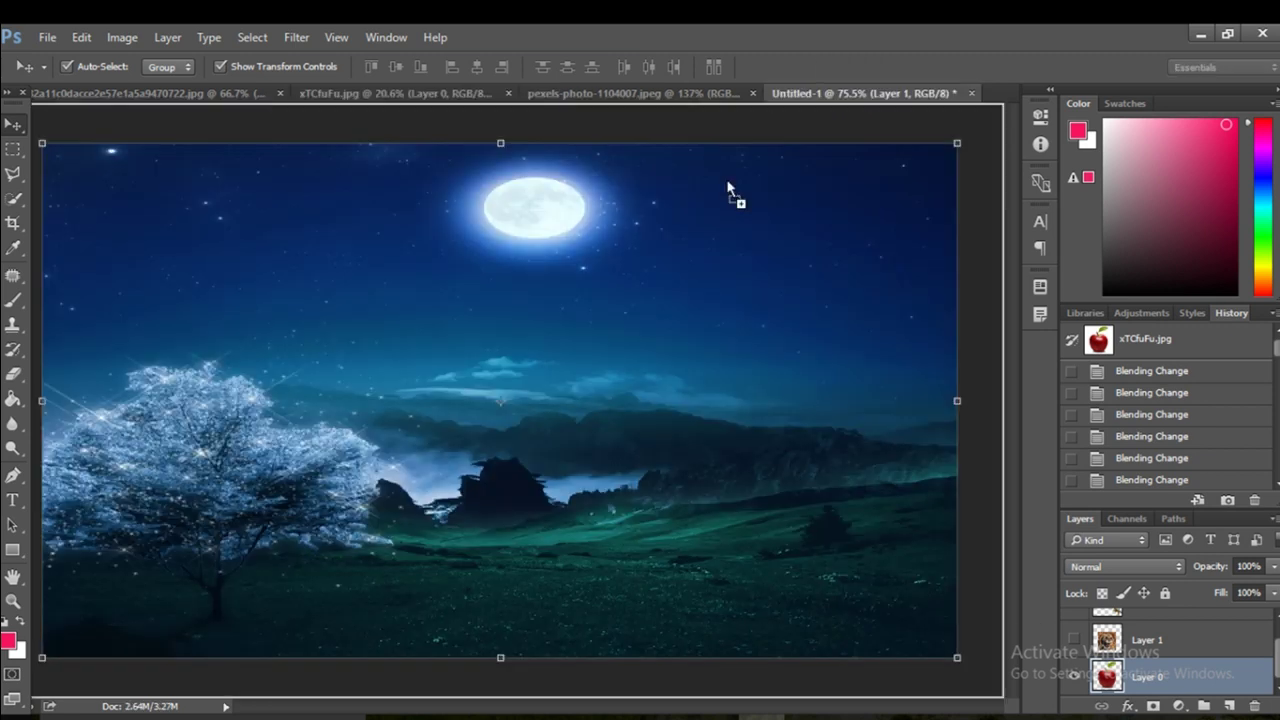
drag(808, 97, 464, 426)
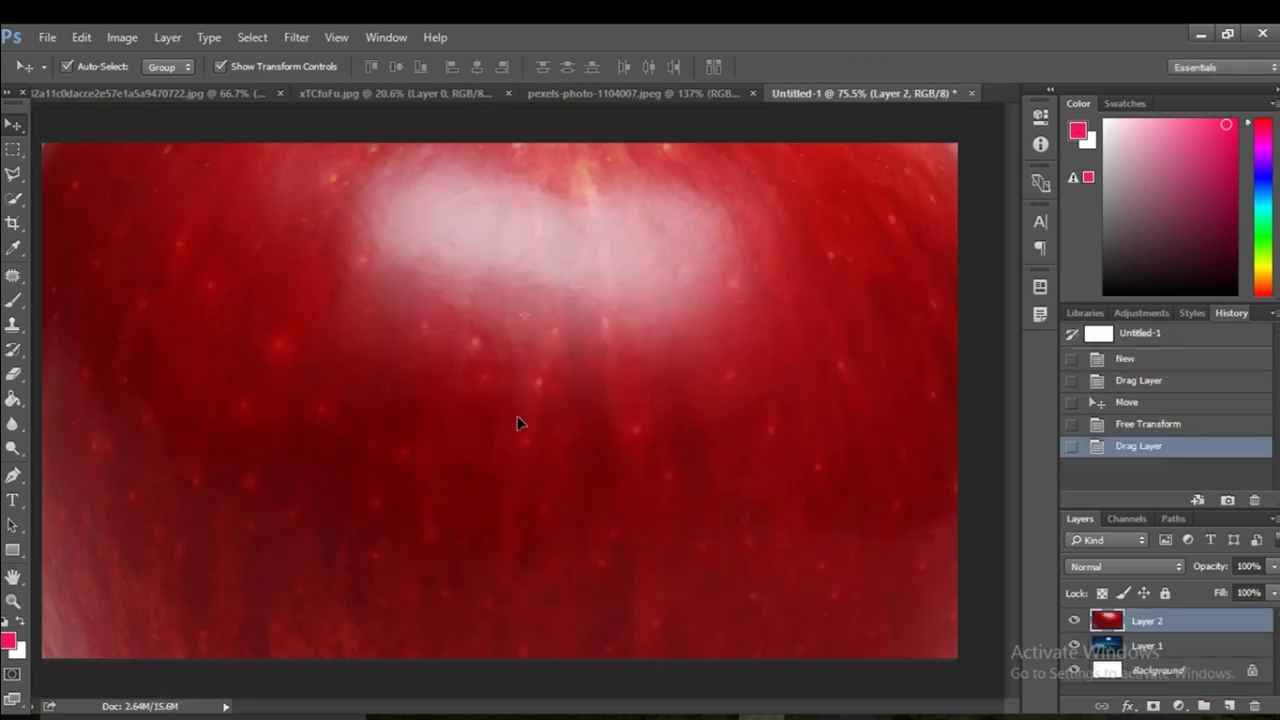
drag(650, 398, 546, 423)
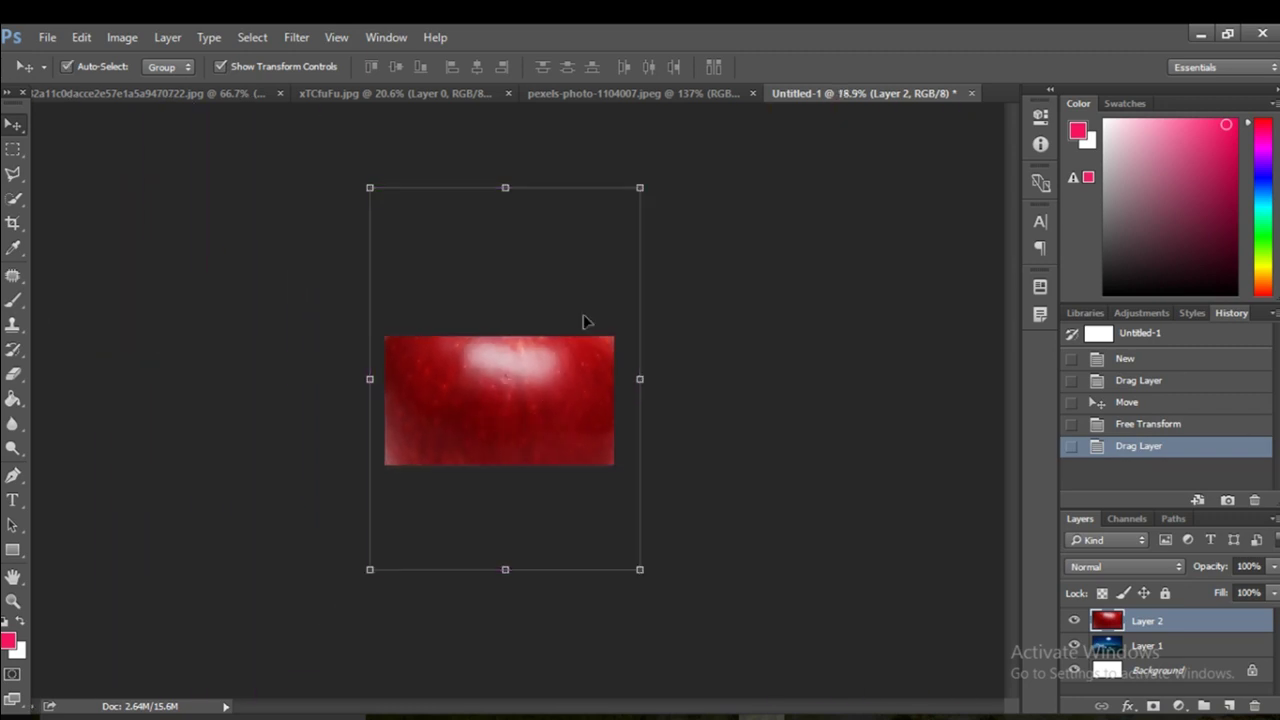
drag(640, 188, 463, 472)
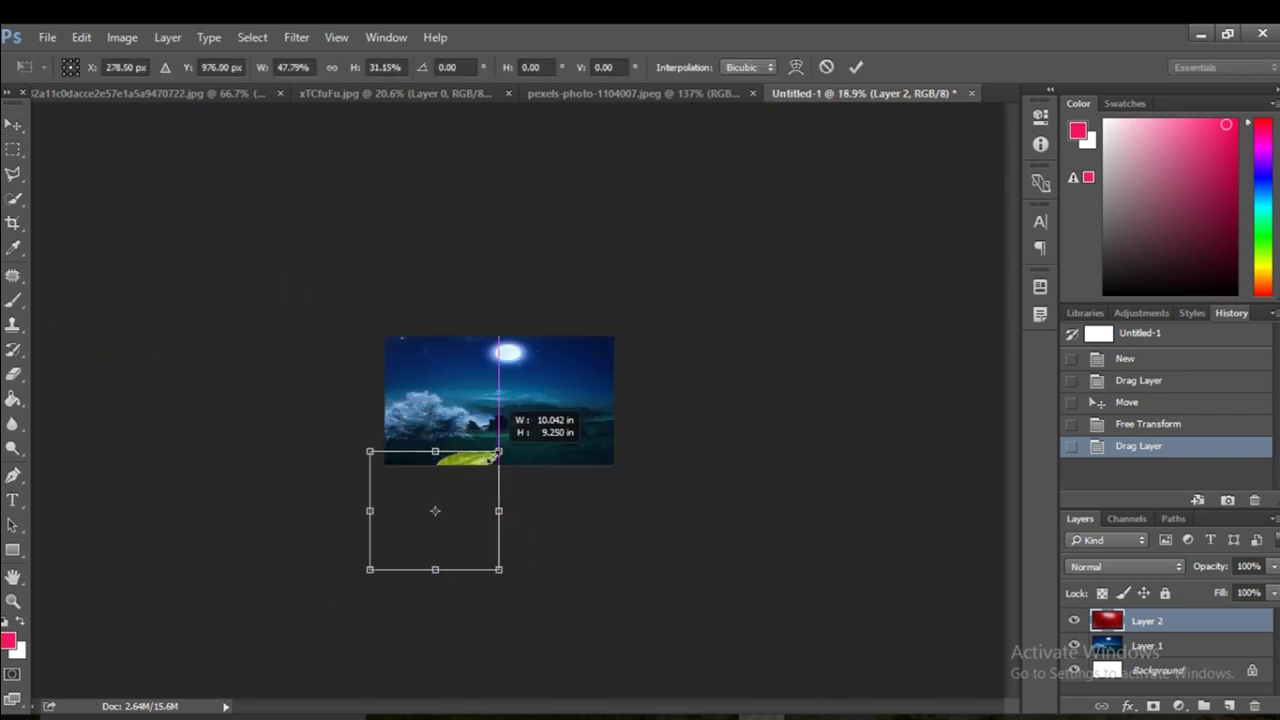
mouse_move(437, 514)
mouse_down()
mouse_move(487, 397)
mouse_move(563, 420)
mouse_move(398, 417)
mouse_move(430, 421)
mouse_up()
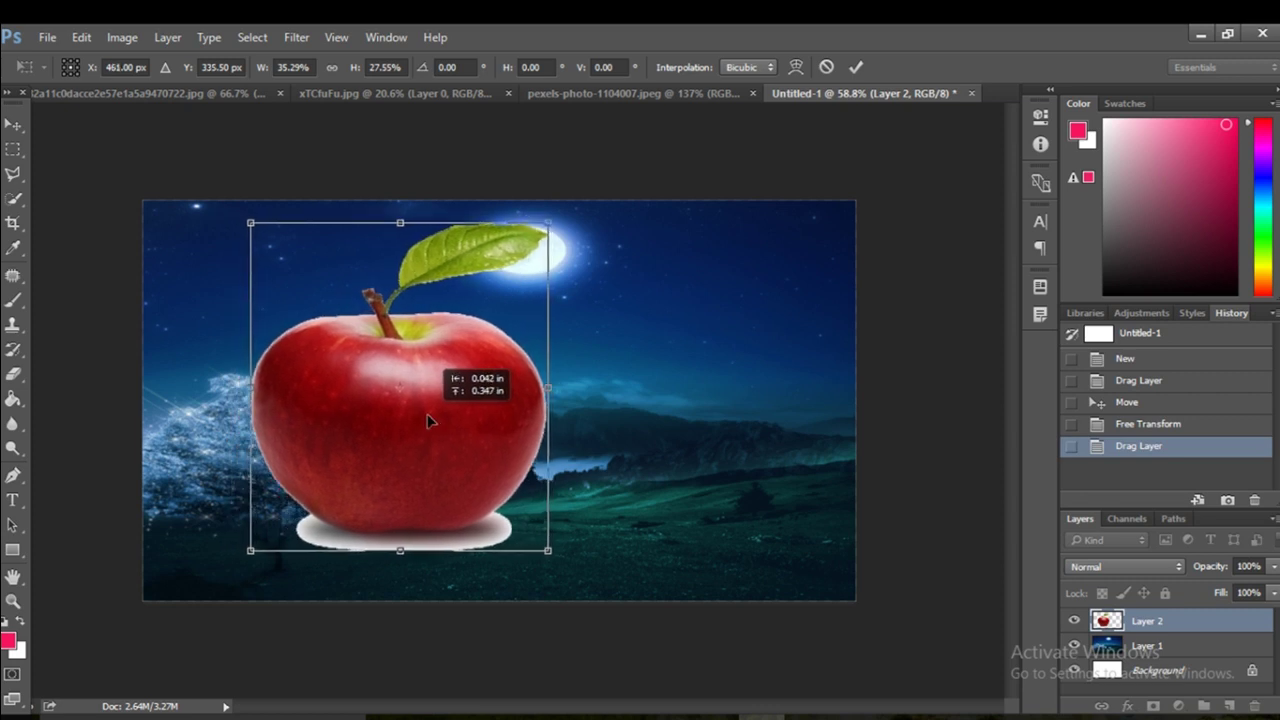
click(856, 67)
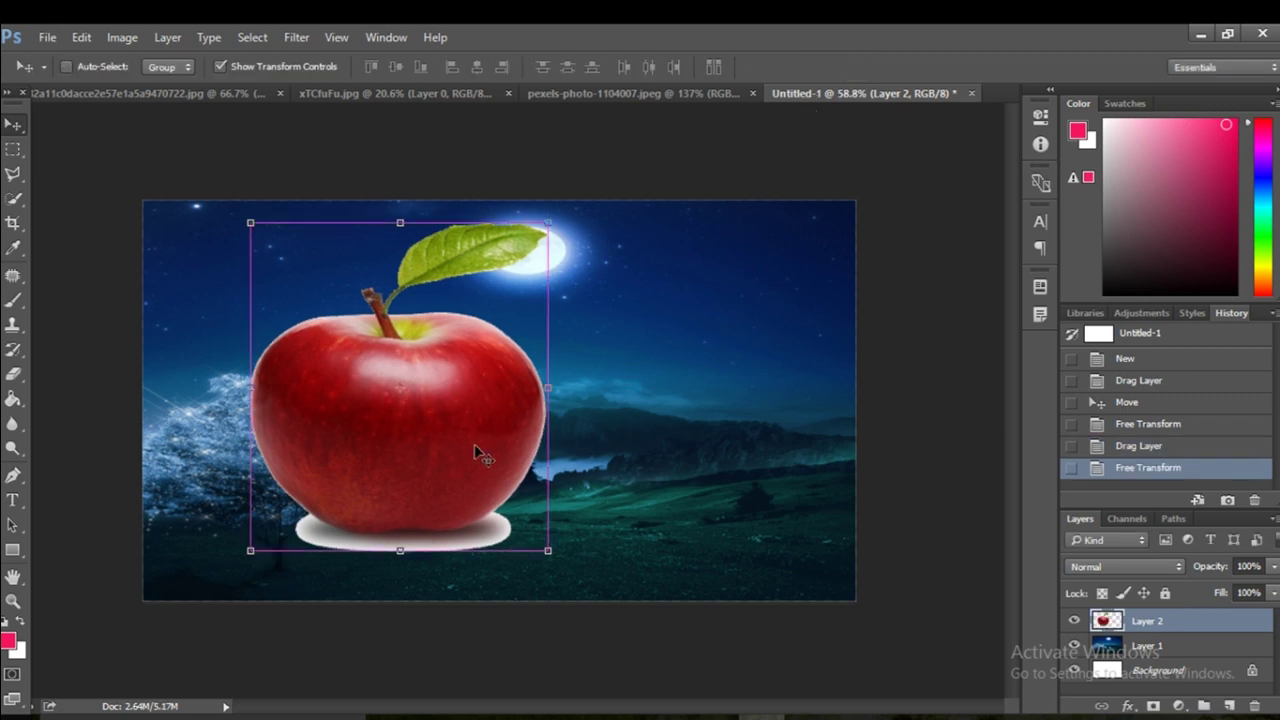
- Narrow the apple slightly and apply the transform
scroll(472, 452, up, 3)
drag(563, 383, 553, 383)
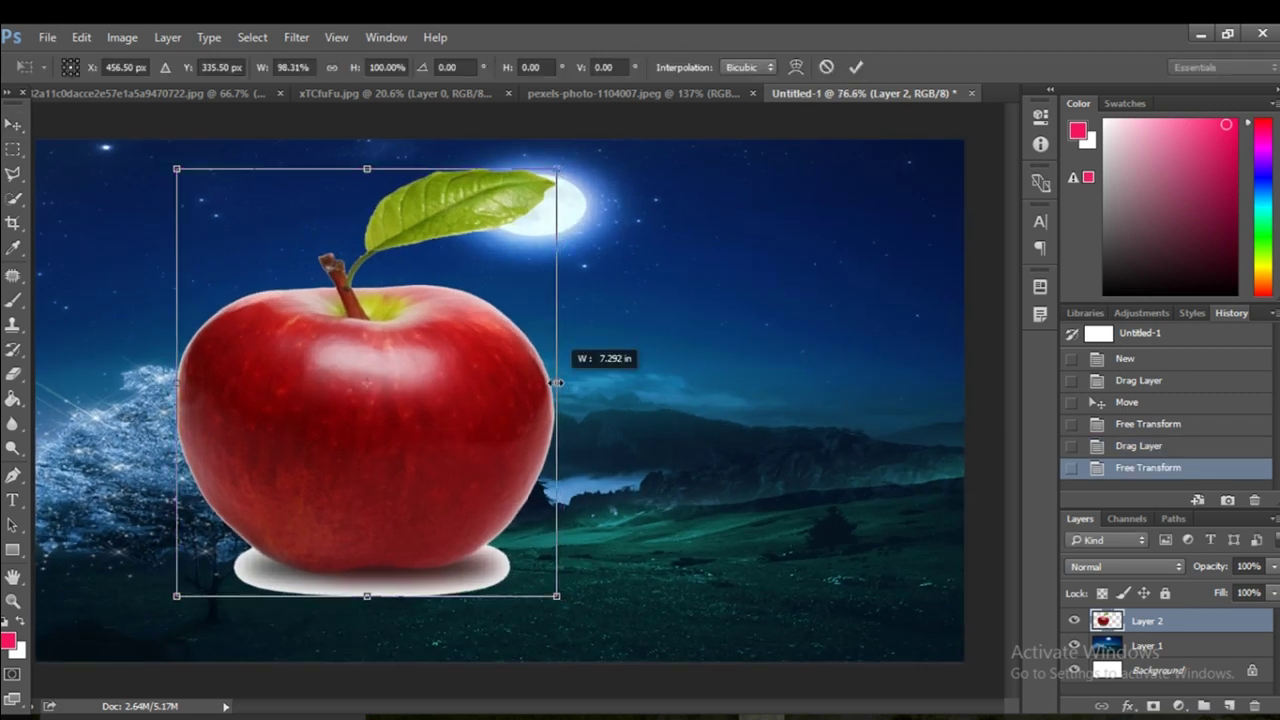
click(858, 67)
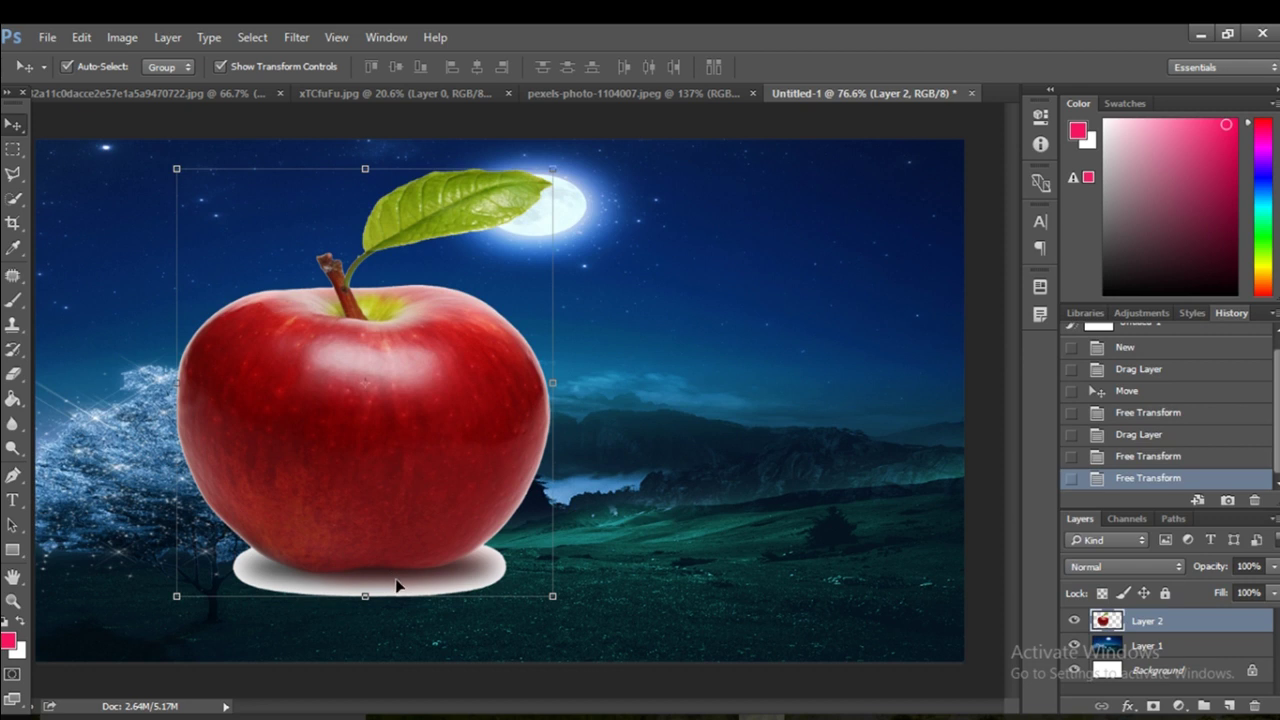
- Erase the white shadow beneath the apple with a soft 0%-hardness eraser
click(13, 374)
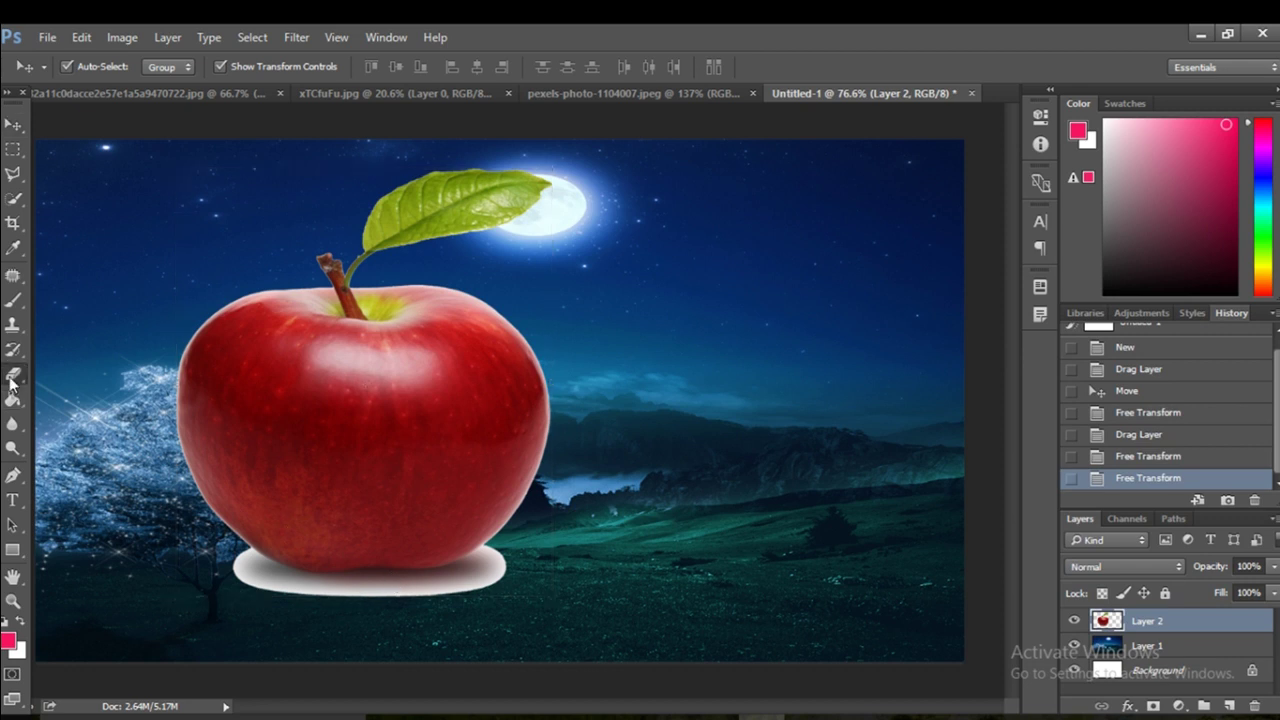
mouse_move(493, 568)
mouse_down()
mouse_move(509, 563)
mouse_move(451, 591)
mouse_move(503, 560)
mouse_move(443, 591)
mouse_move(307, 596)
mouse_move(234, 565)
mouse_up()
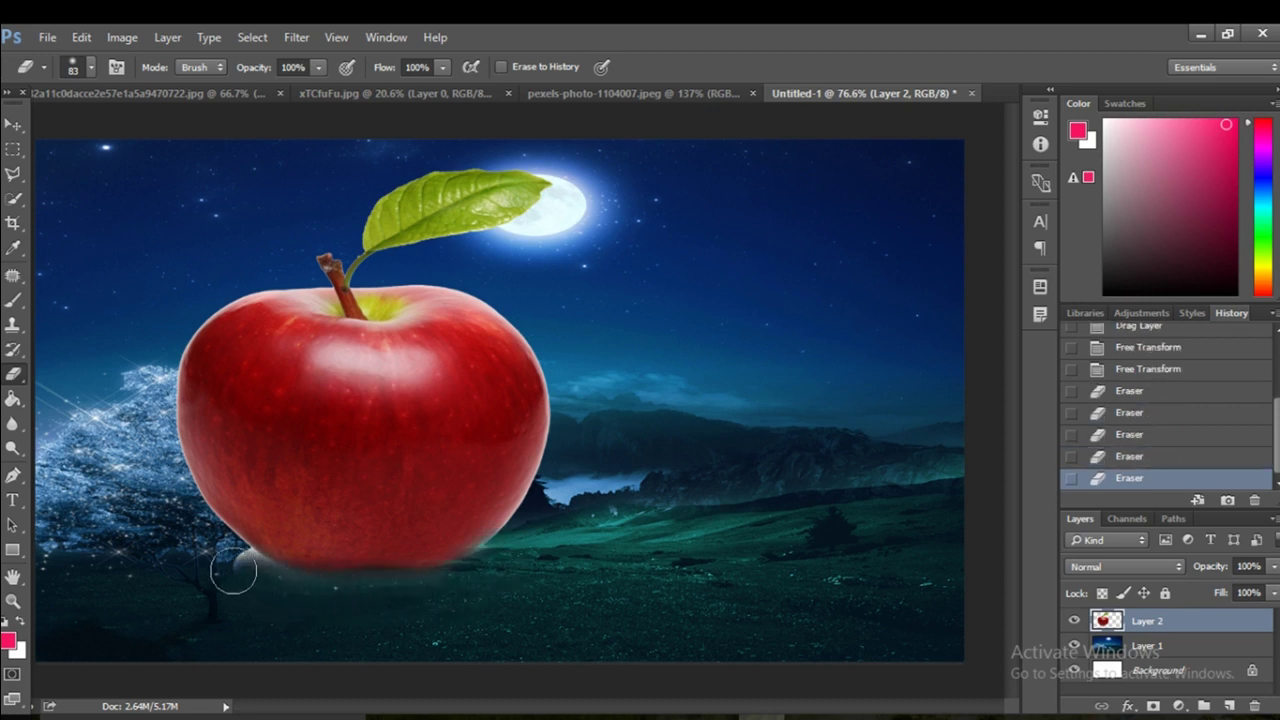
click(434, 593)
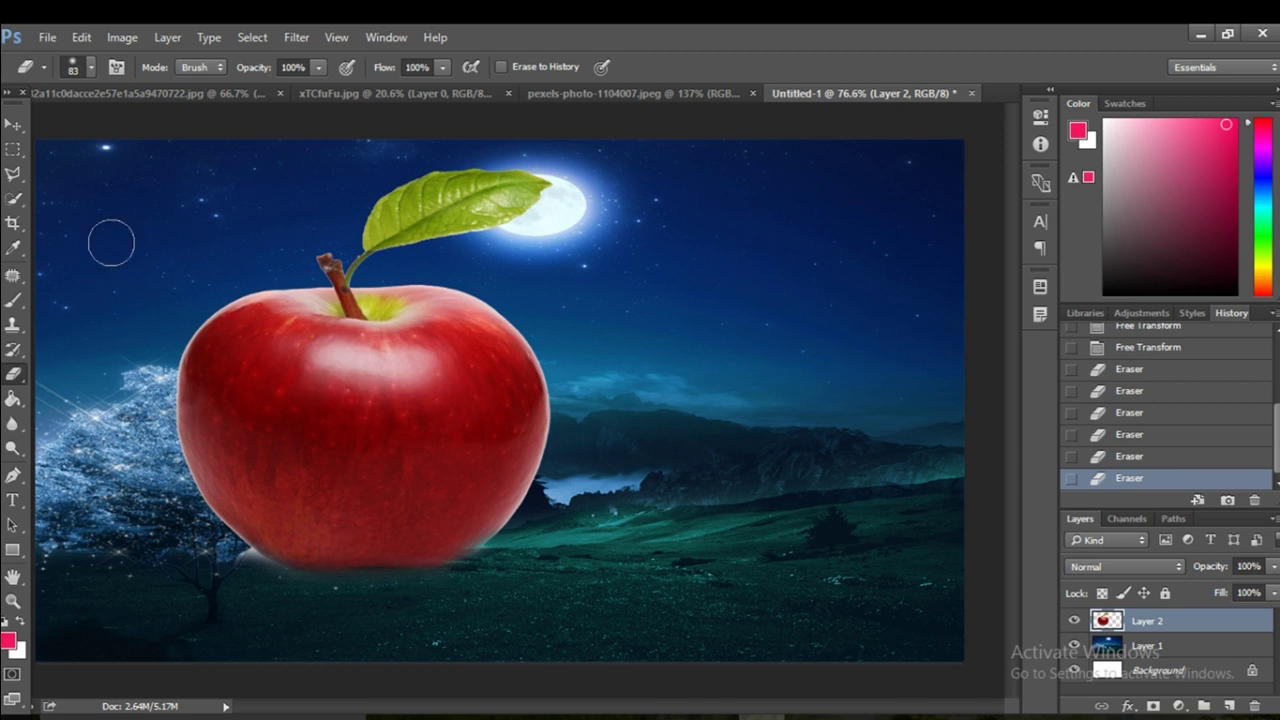
click(91, 67)
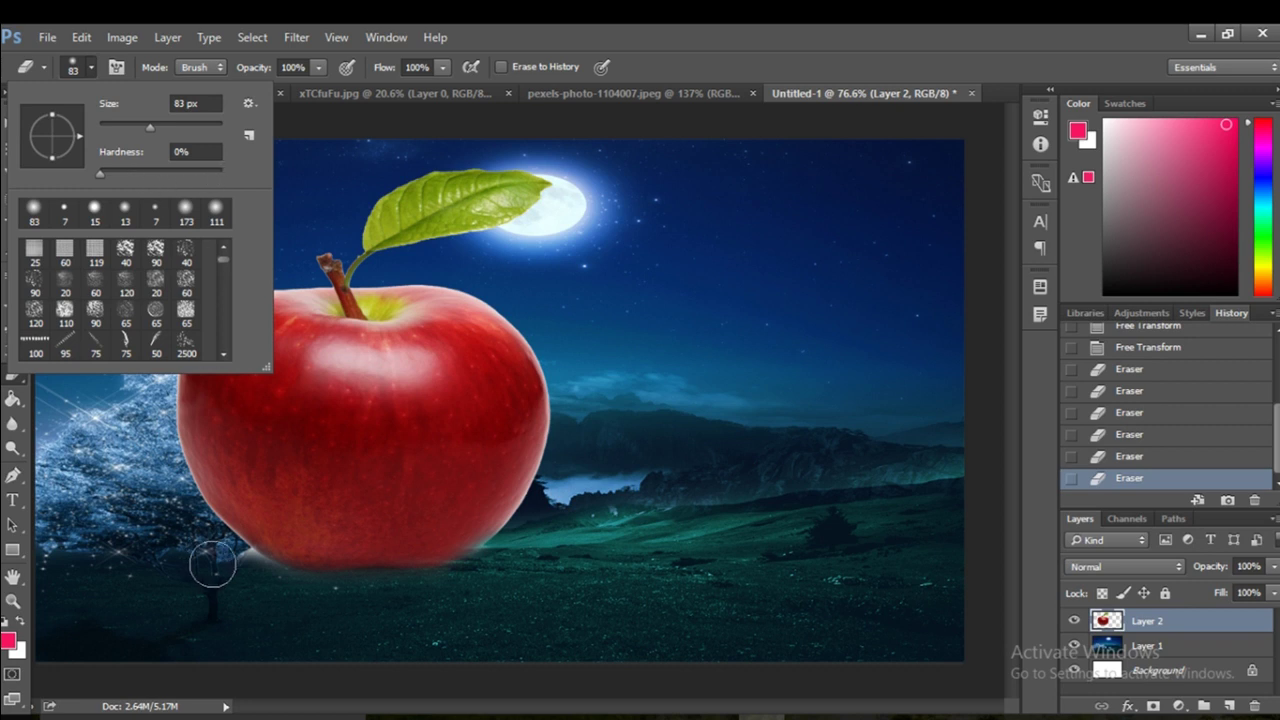
click(220, 561)
click(245, 581)
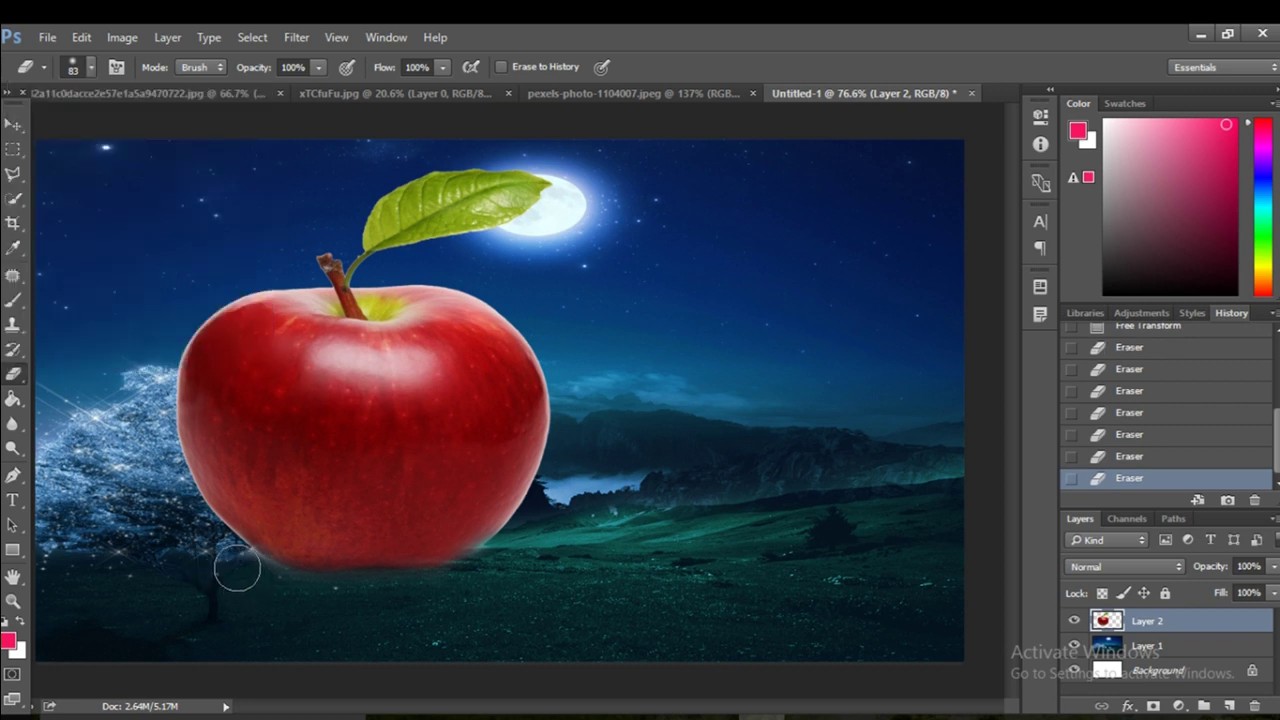
drag(285, 598, 234, 583)
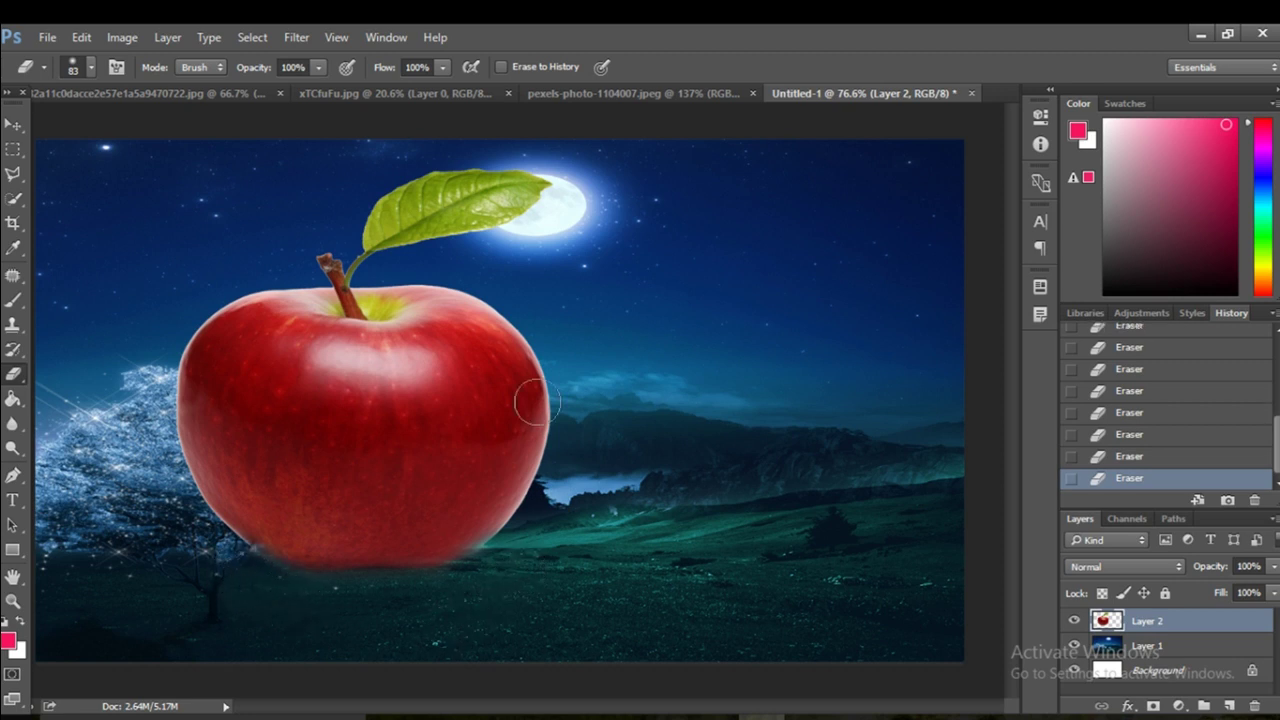
click(15, 122)
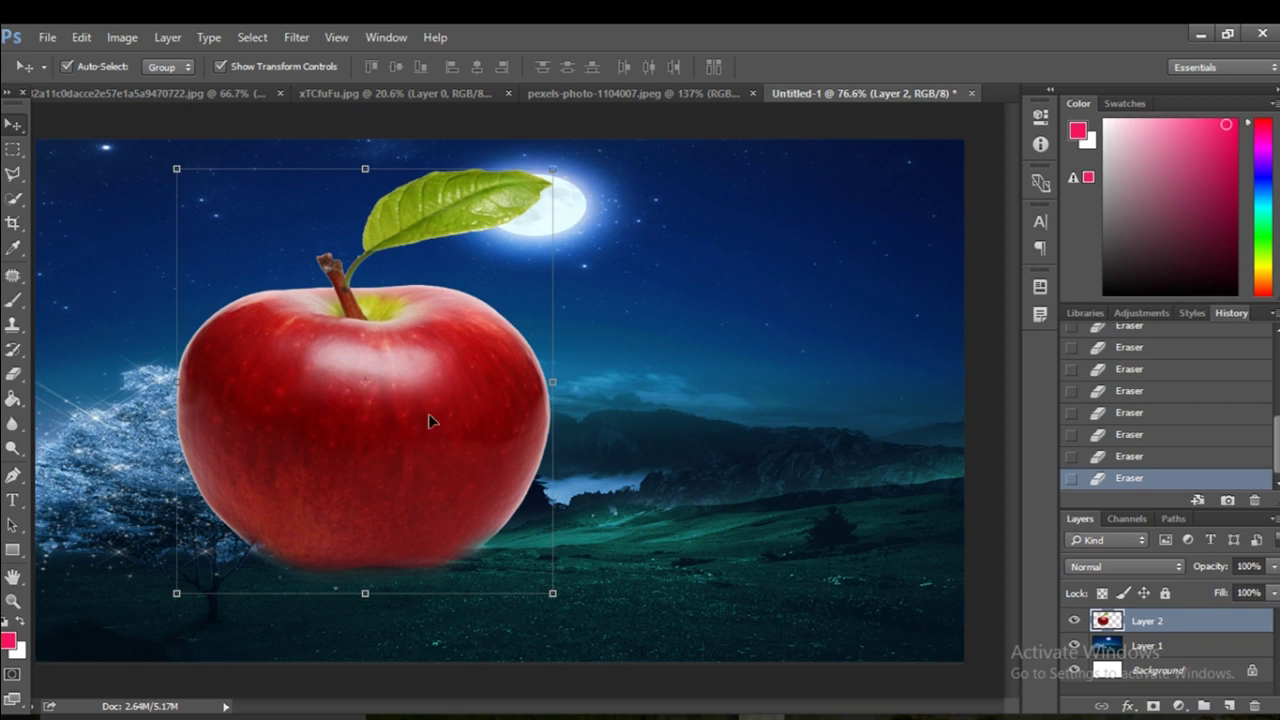
- Bring the lion face into the composite, shrink it and move it over the apple
click(397, 93)
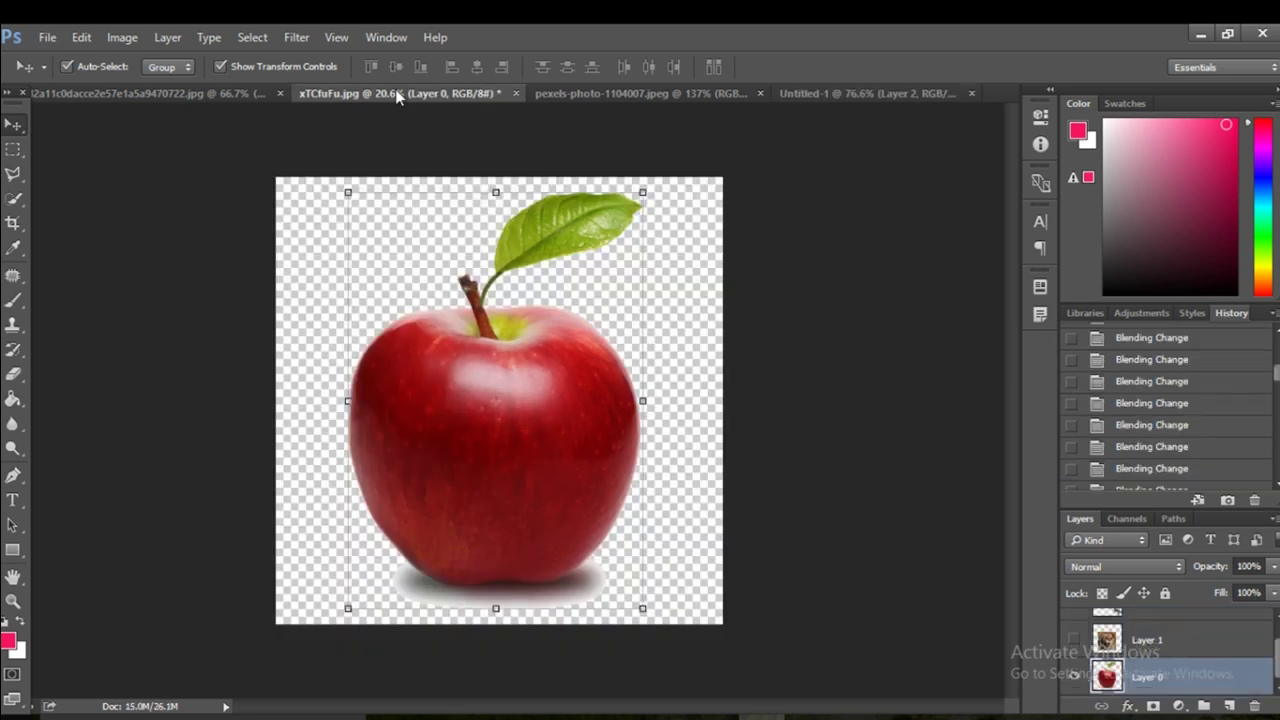
click(605, 95)
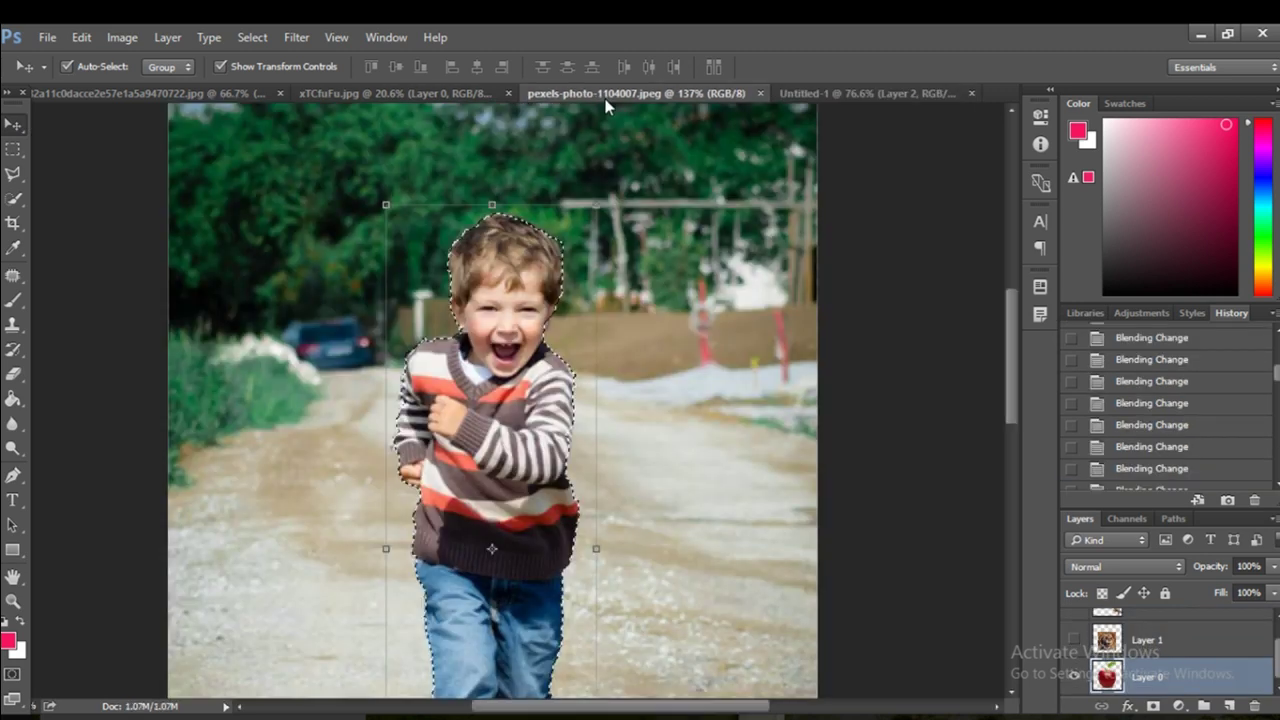
click(826, 92)
click(190, 93)
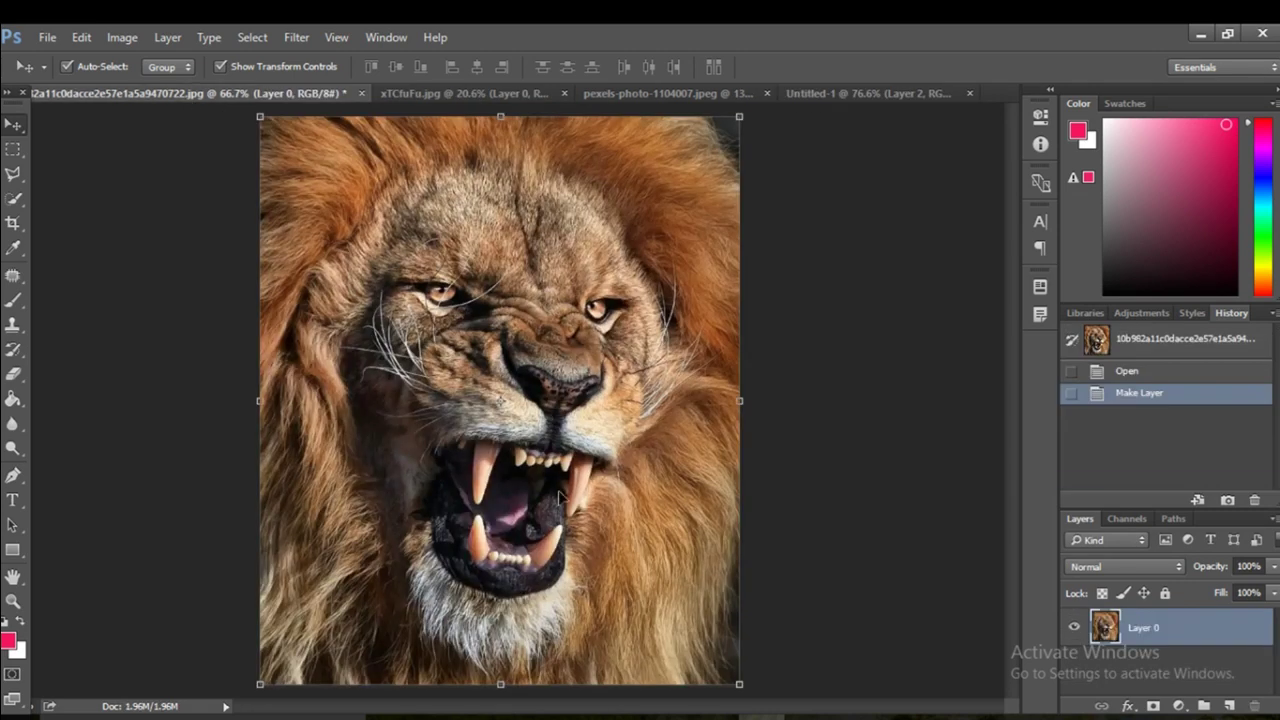
drag(521, 377, 790, 111)
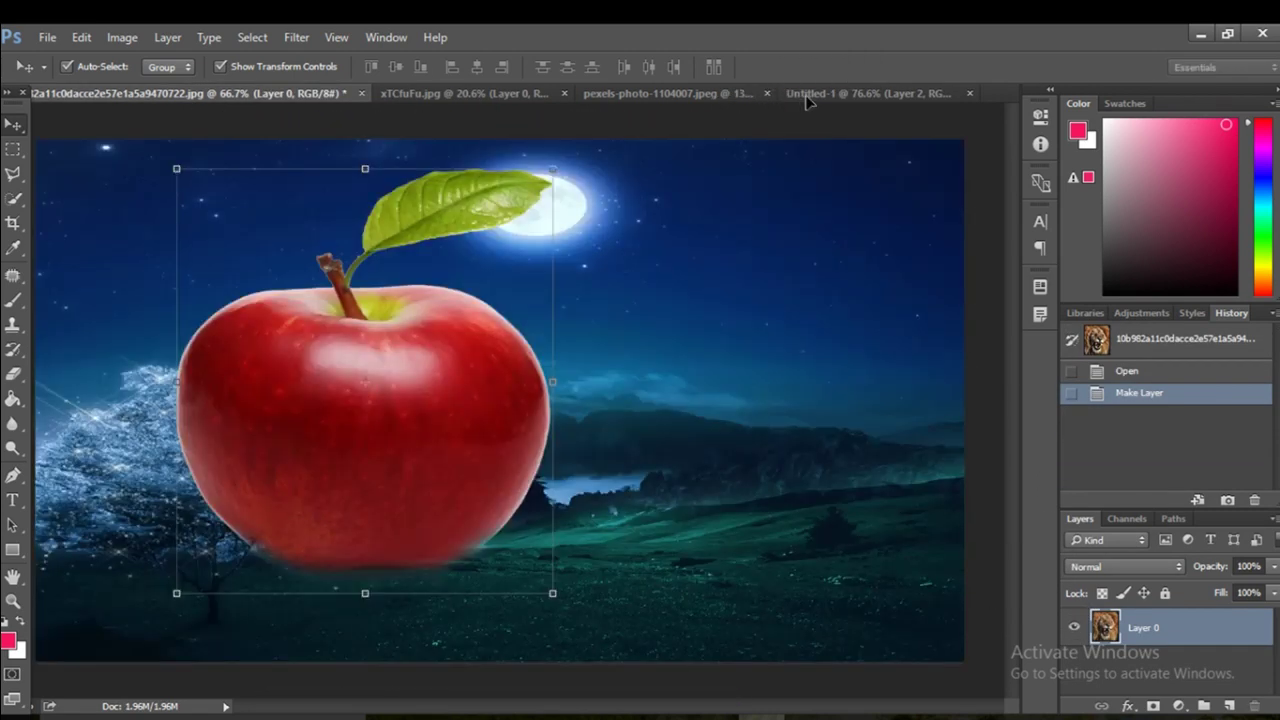
mouse_move(790, 111)
mouse_down()
mouse_move(362, 427)
mouse_move(390, 427)
mouse_up()
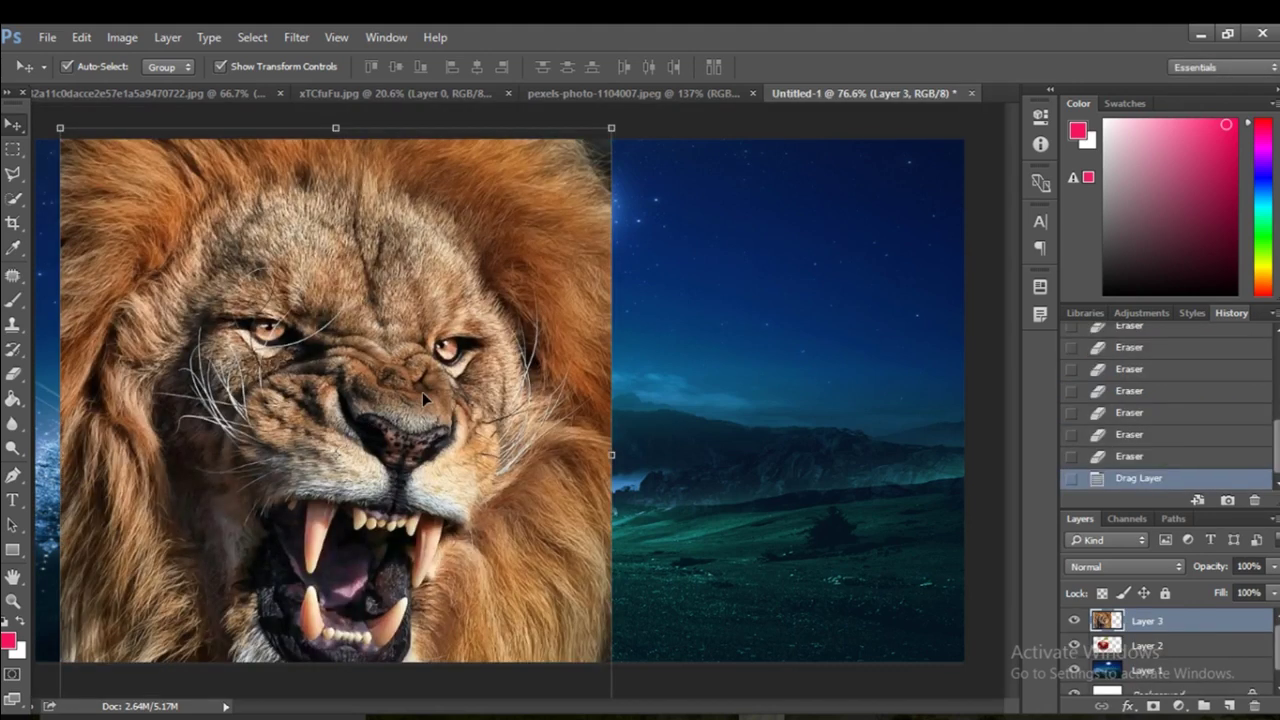
scroll(422, 392, down, 3)
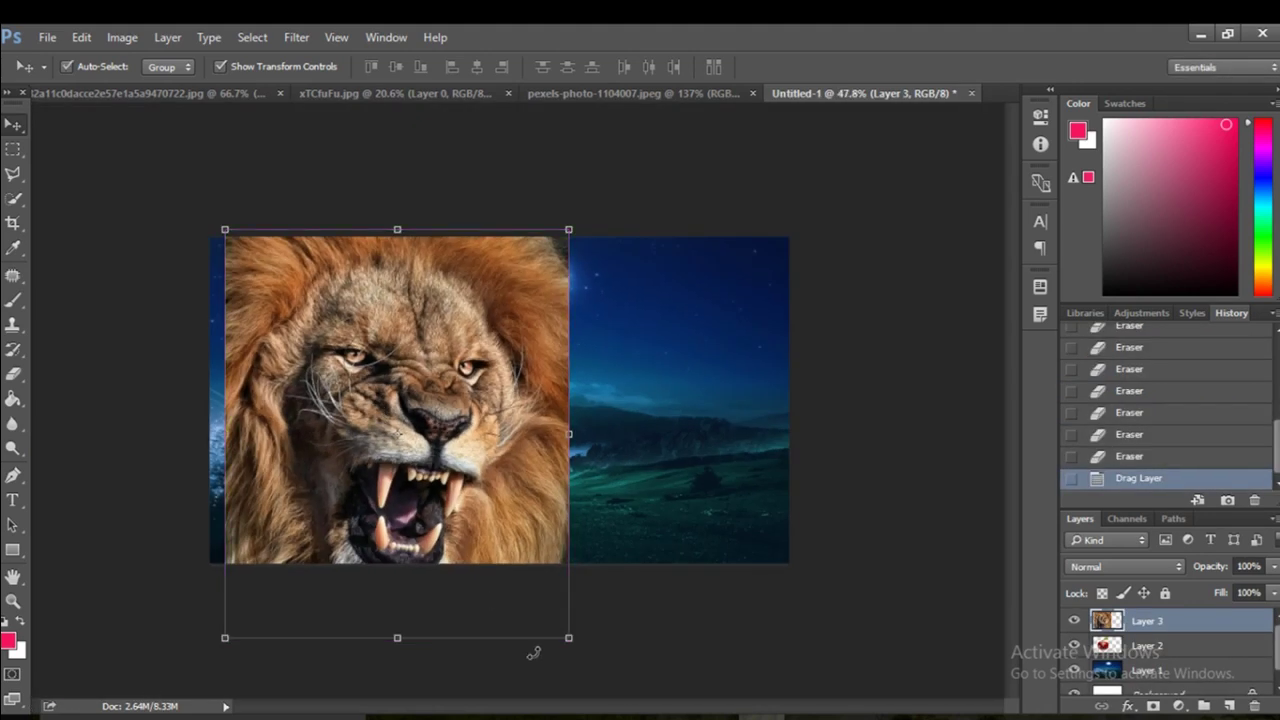
drag(566, 643, 489, 503)
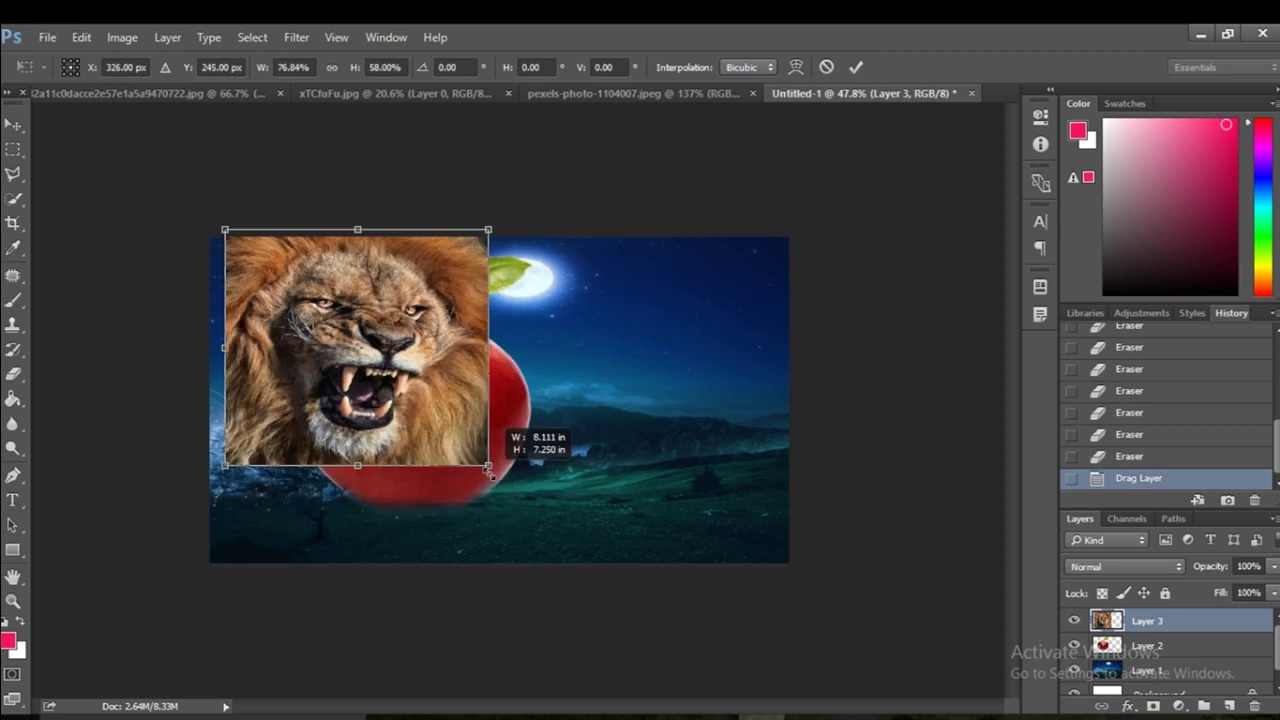
drag(430, 398, 490, 438)
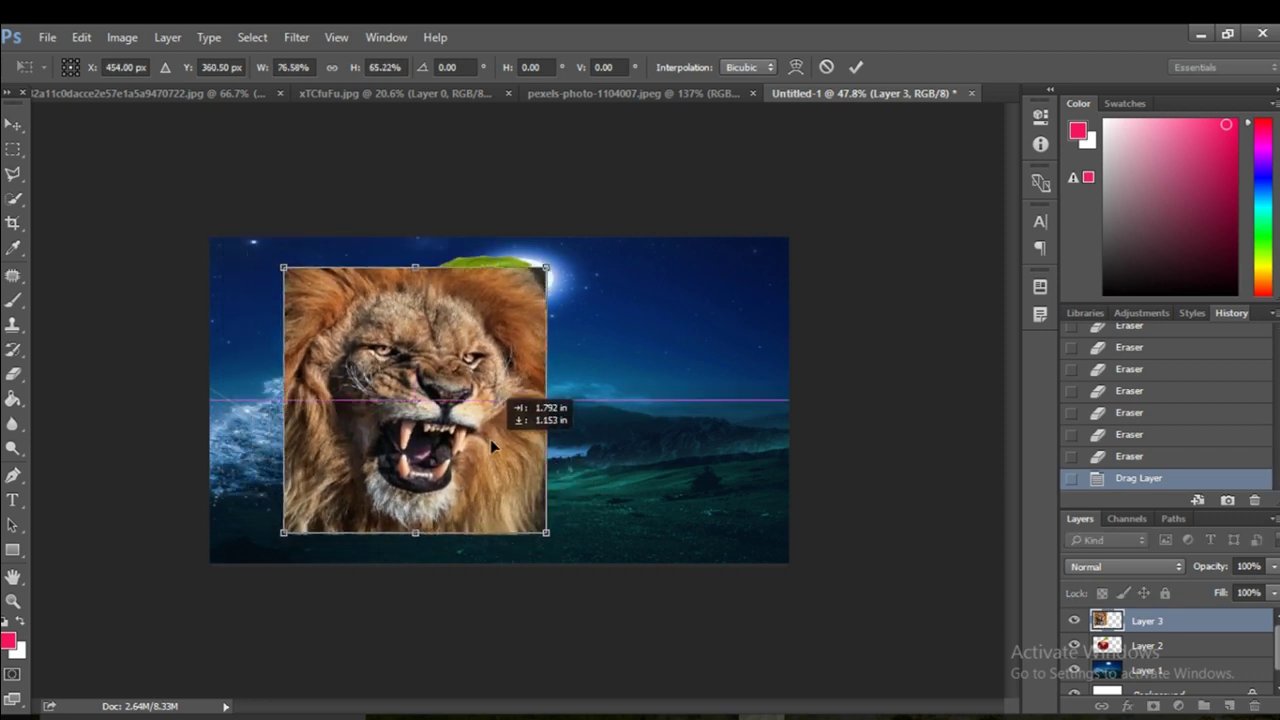
- Set the lion layer to 50% opacity and refine its size to fit the apple
click(1275, 567)
click(1236, 589)
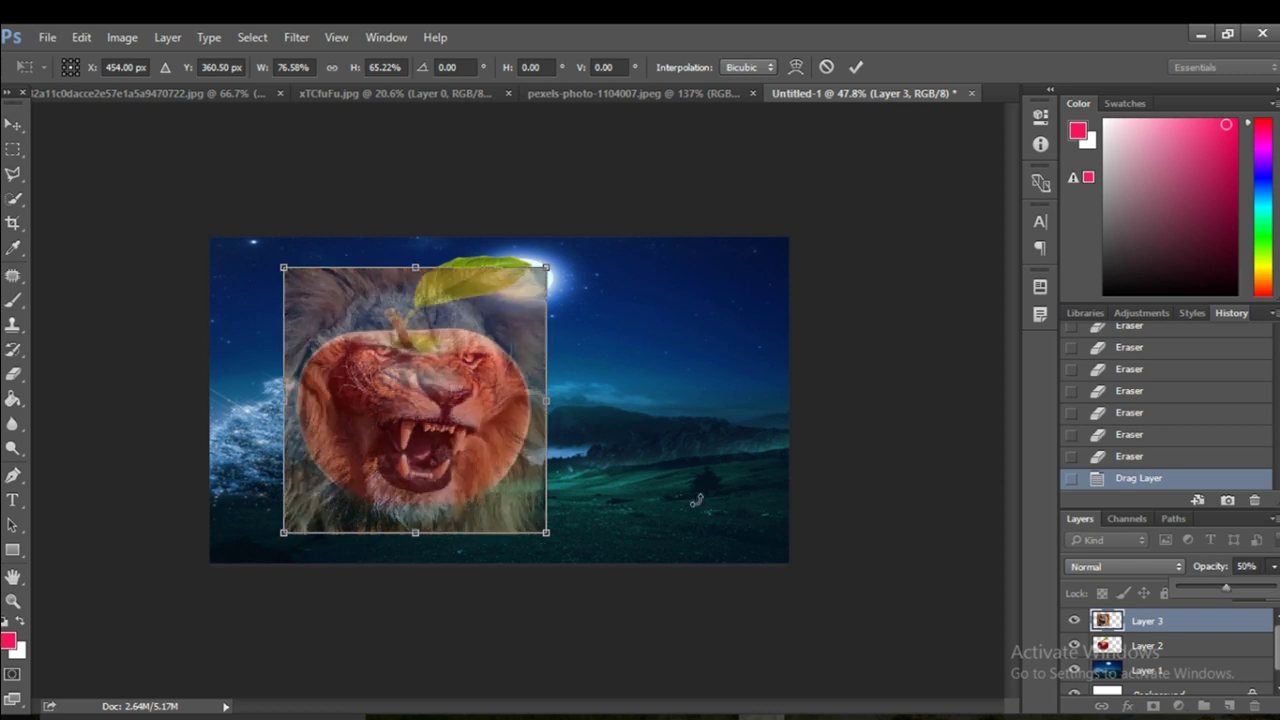
drag(548, 267, 532, 321)
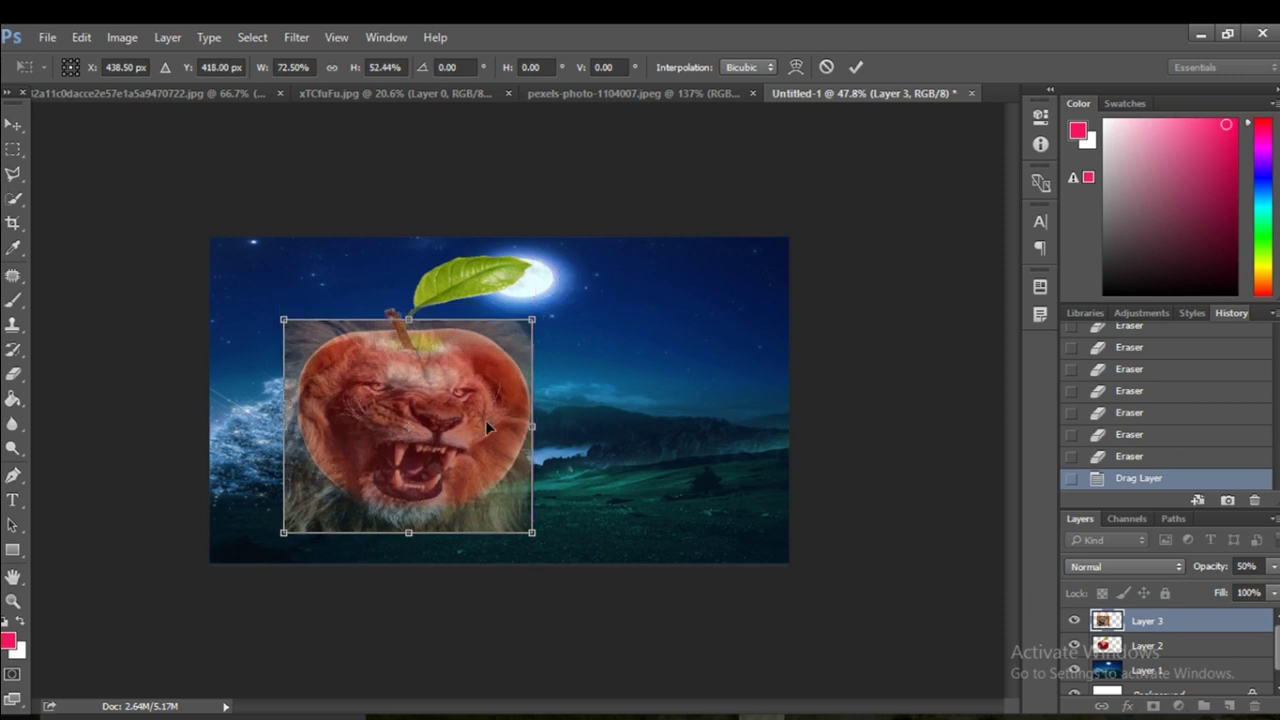
scroll(488, 428, up, 2)
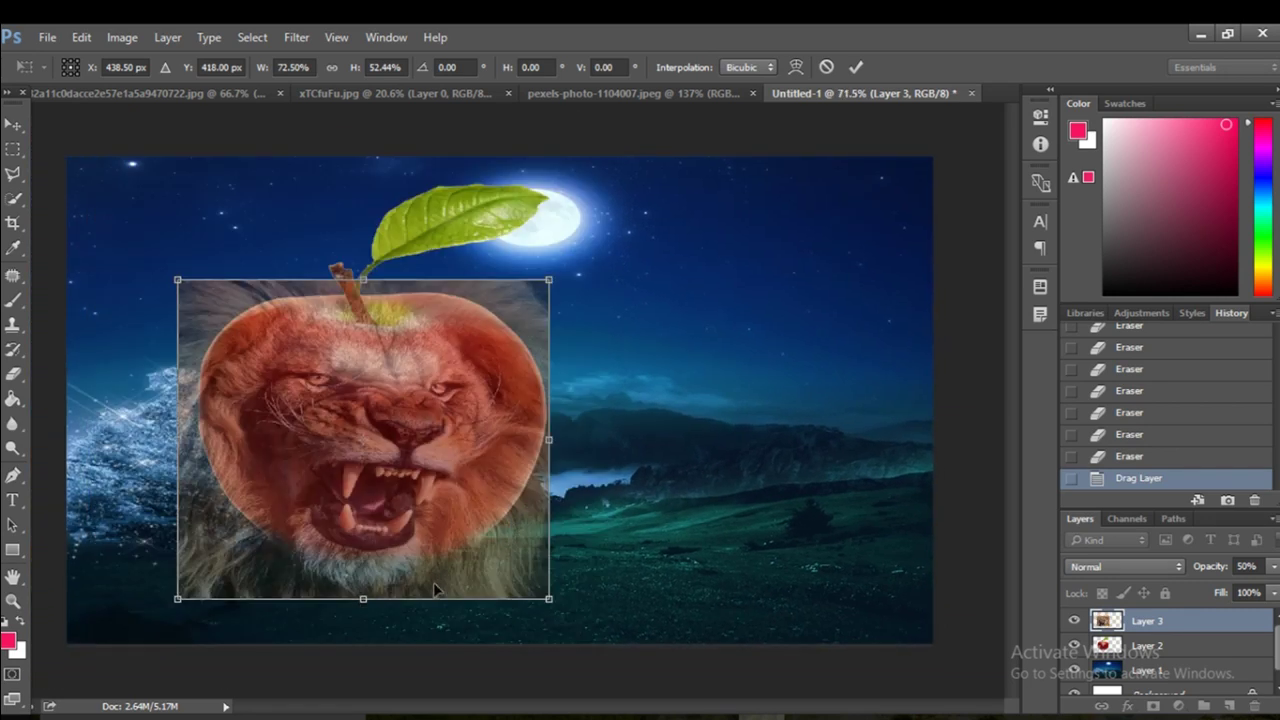
drag(365, 598, 363, 567)
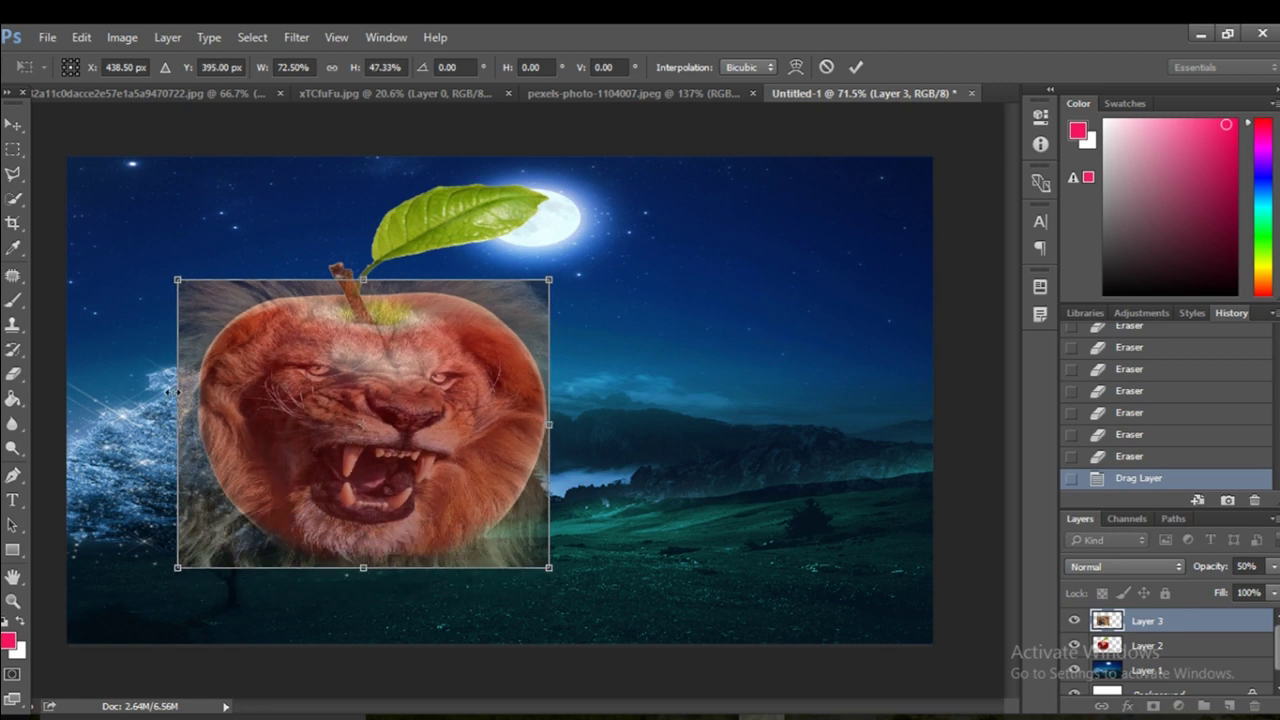
drag(171, 393, 187, 396)
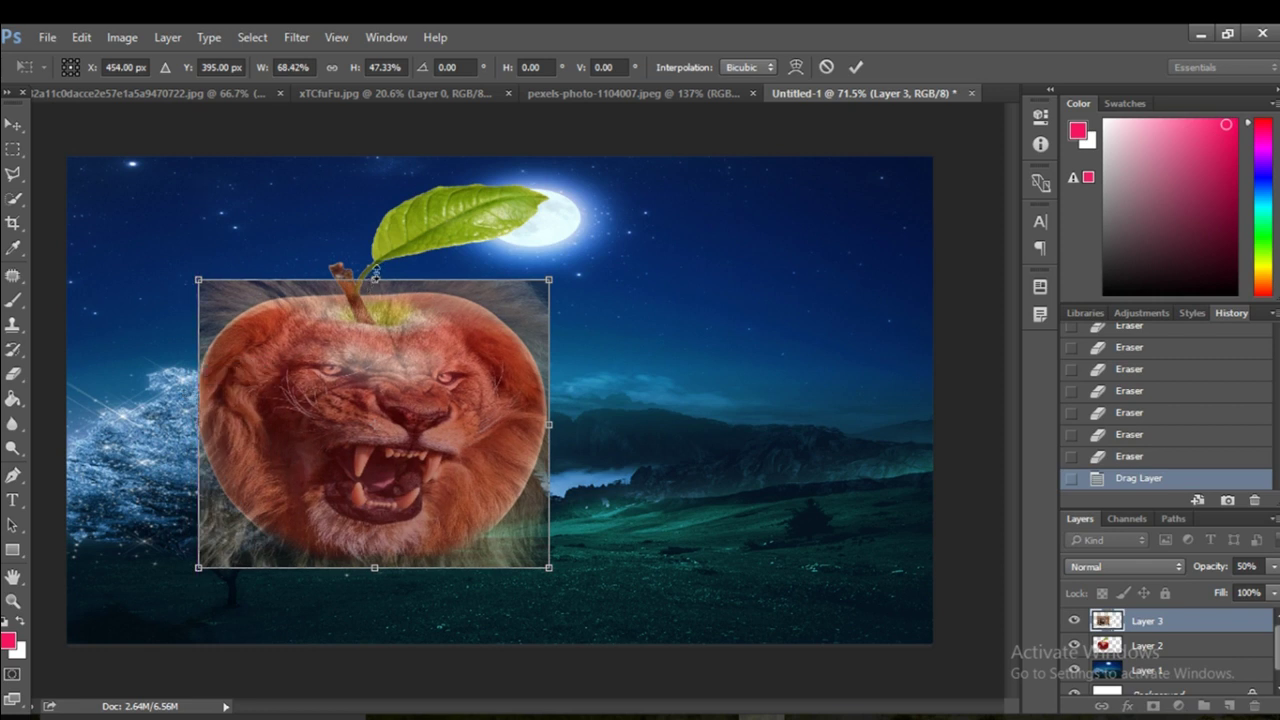
drag(375, 272, 375, 279)
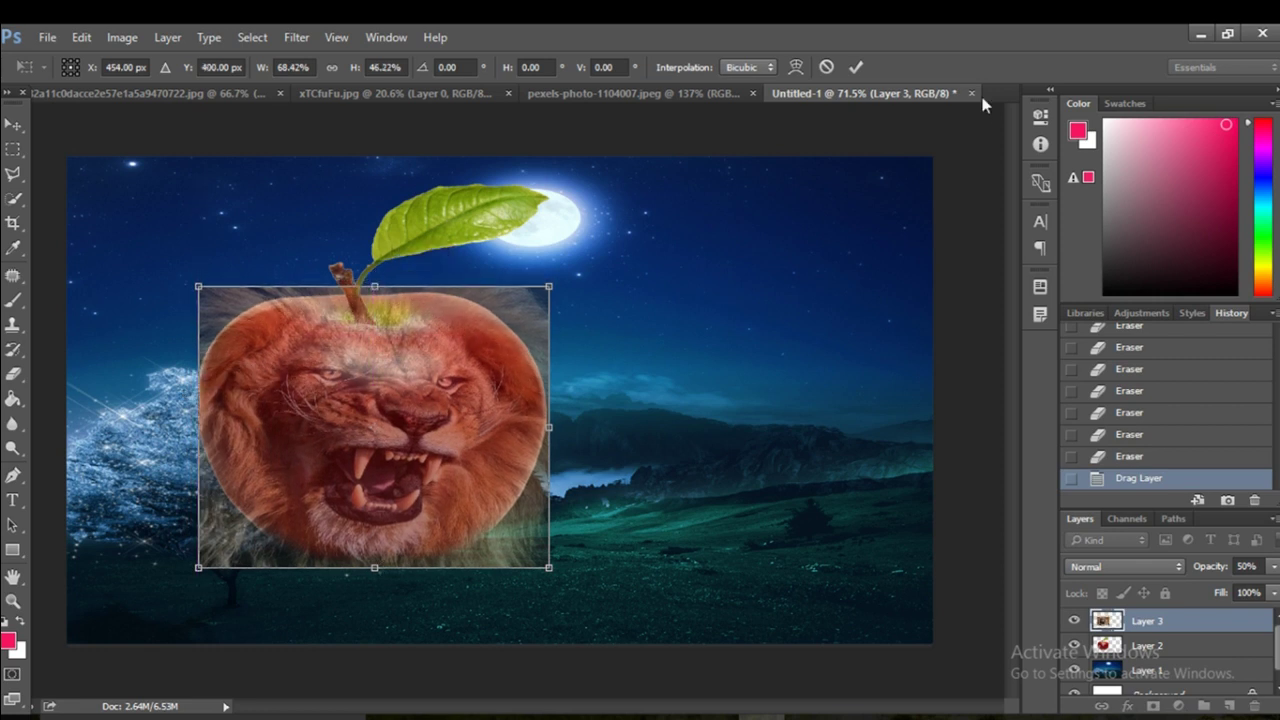
click(855, 67)
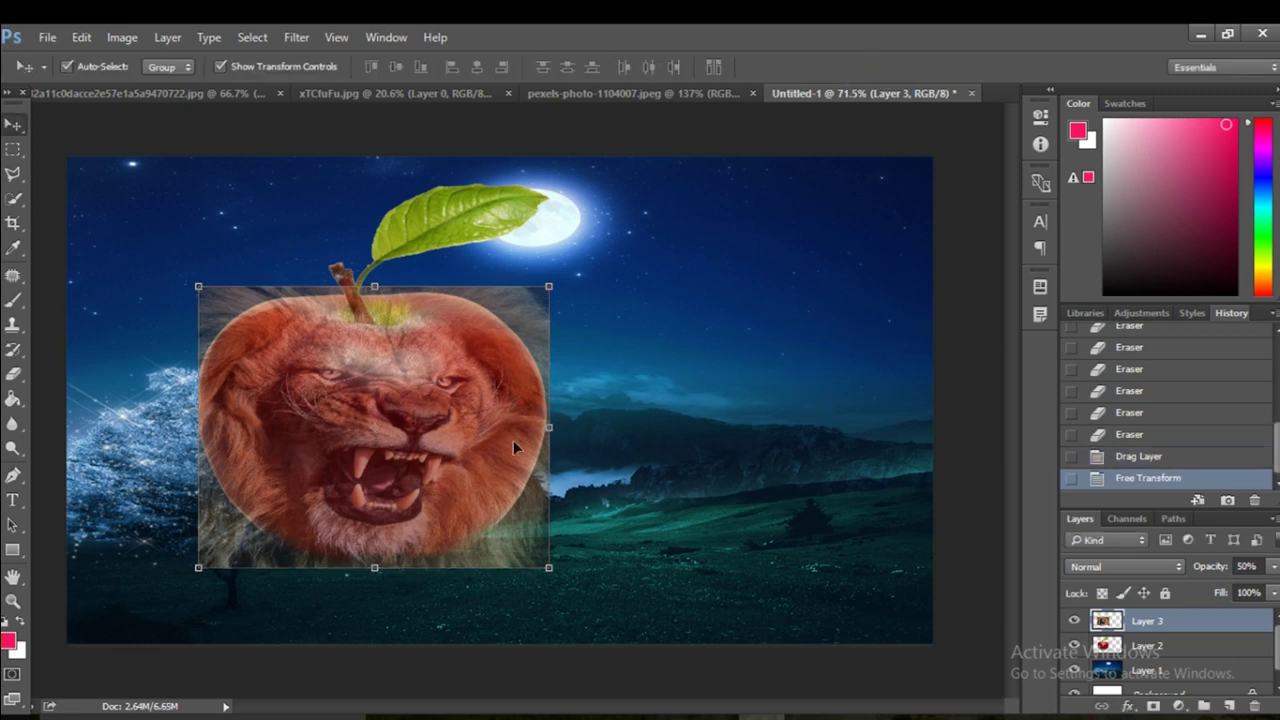
- Change Layer 3's blend mode to Overlay so the lion shows through the apple
click(1098, 566)
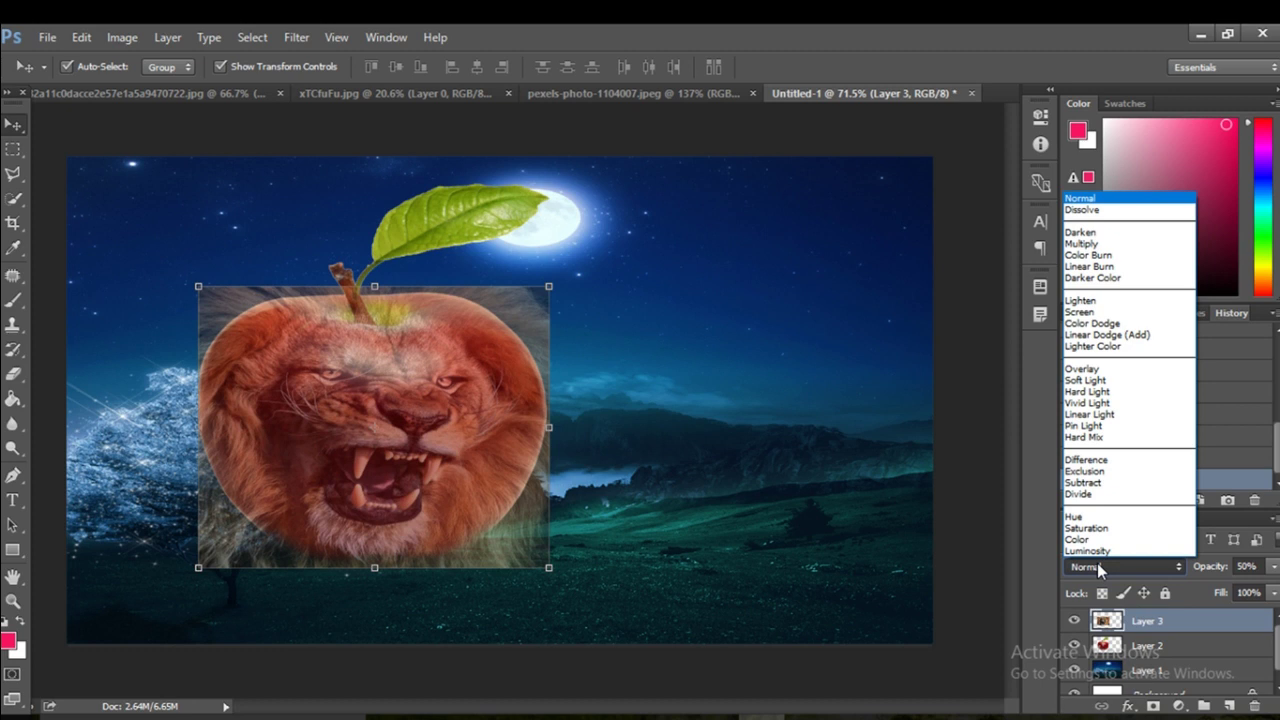
click(1121, 369)
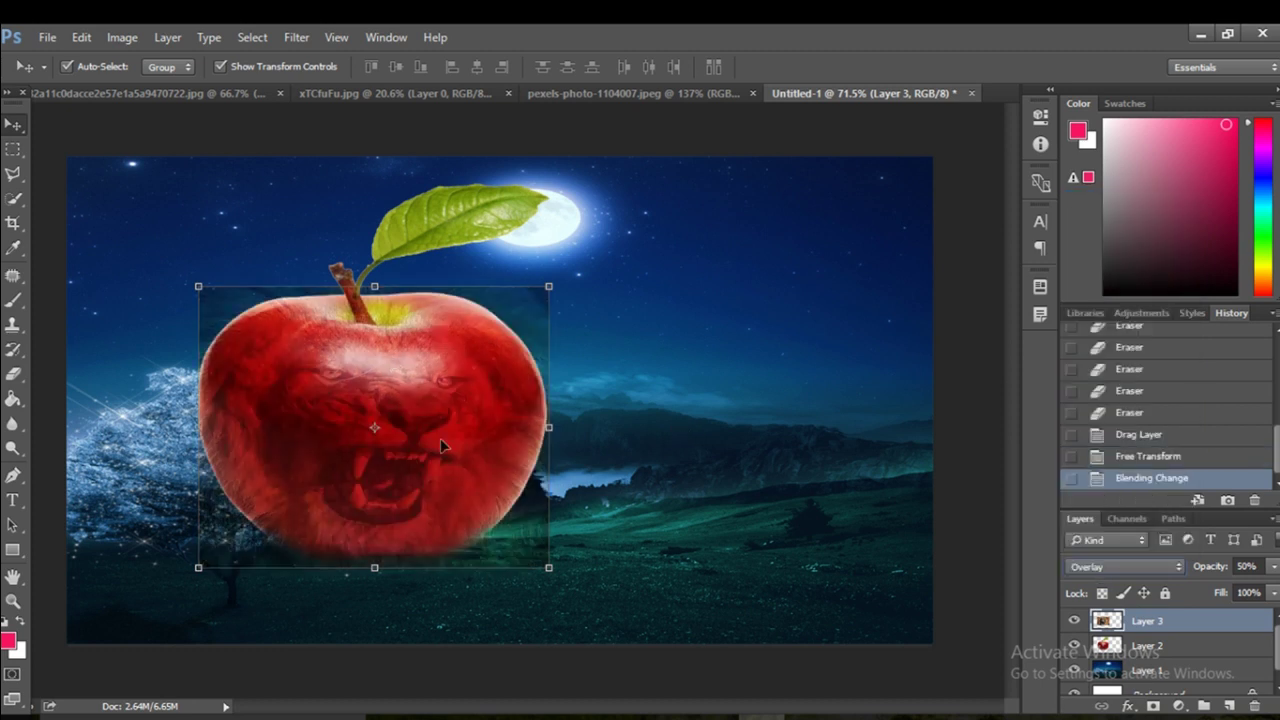
click(20, 373)
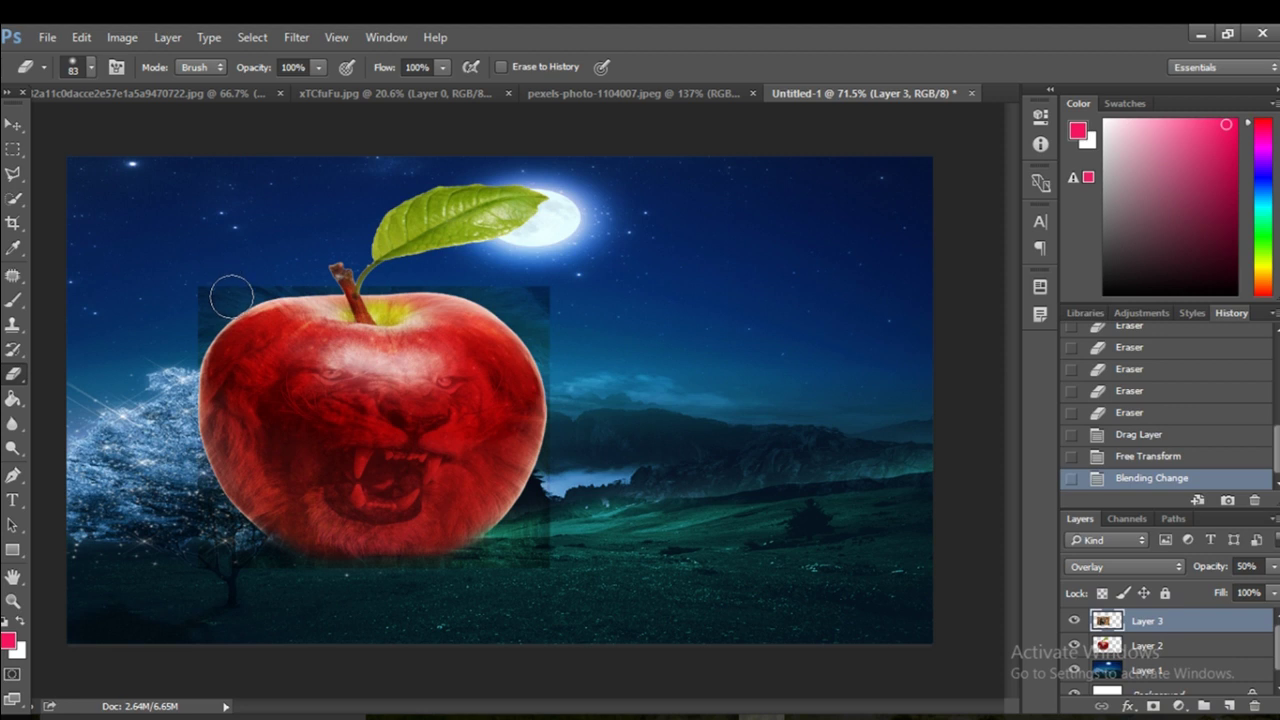
- Erase the lion layer's top, left, meadow and right-side edges outside the apple outline
alt+scroll(231, 297, up, 3)
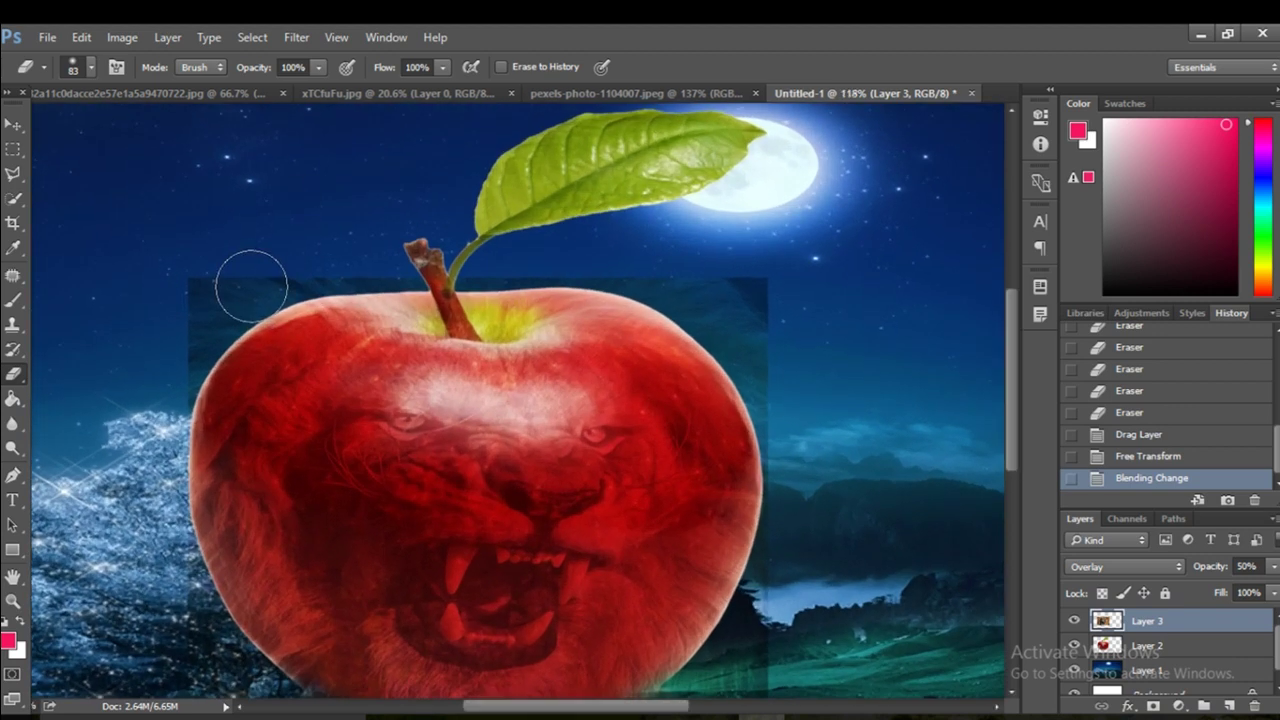
mouse_move(251, 277)
mouse_down()
mouse_move(166, 357)
mouse_move(207, 268)
mouse_up()
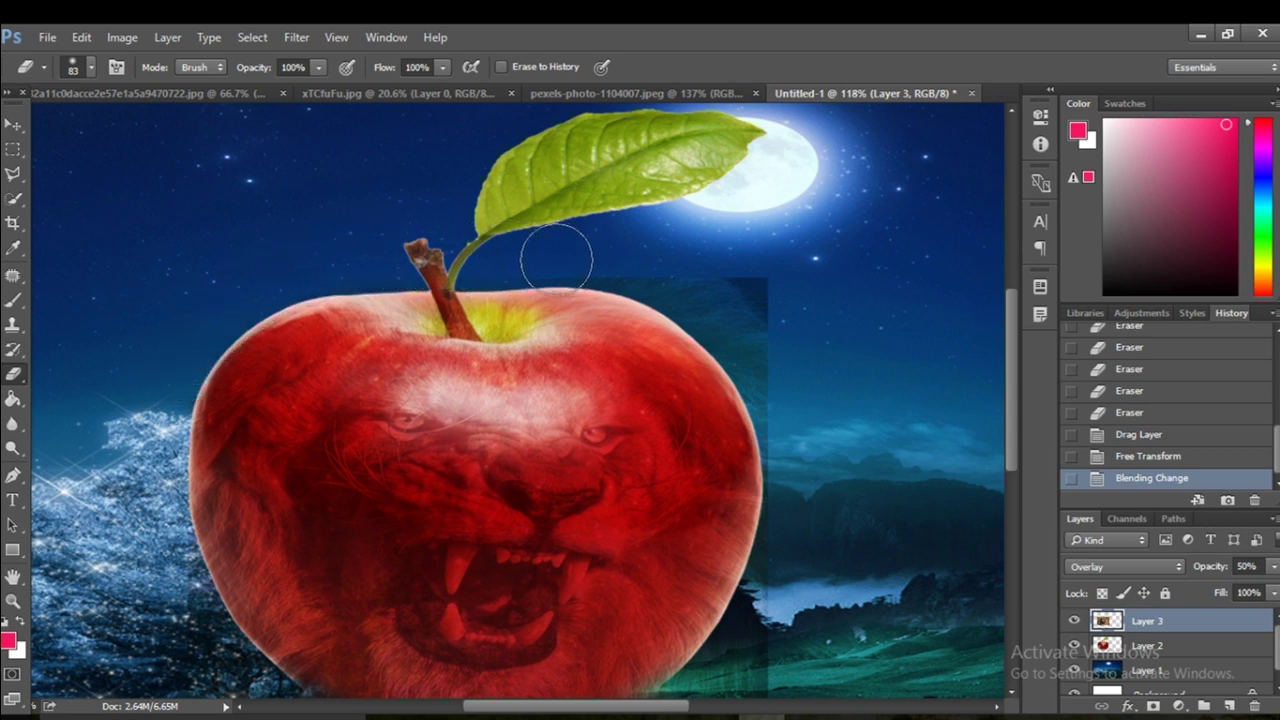
mouse_move(506, 266)
mouse_down()
mouse_move(773, 341)
mouse_move(800, 486)
mouse_up()
scroll(797, 430, down, 3)
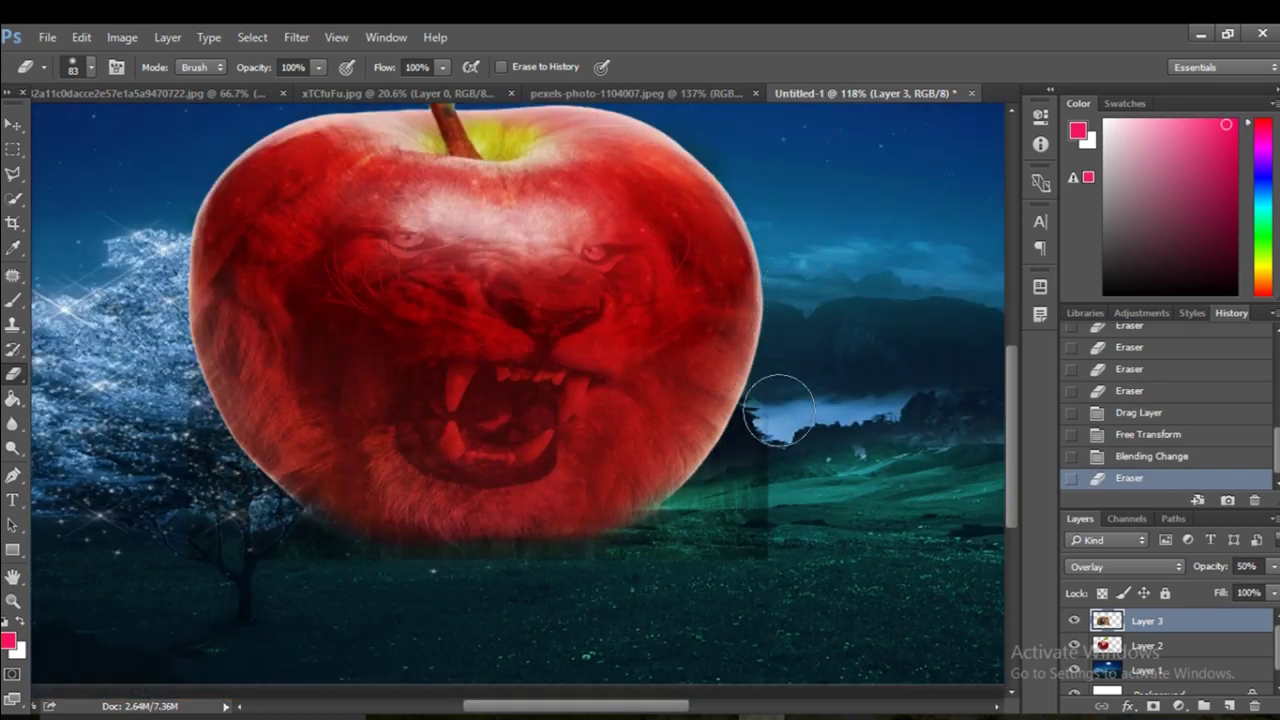
mouse_move(779, 410)
mouse_down()
mouse_move(598, 569)
mouse_move(434, 583)
mouse_move(469, 586)
mouse_move(286, 543)
mouse_move(234, 596)
mouse_move(157, 513)
mouse_move(155, 372)
mouse_move(104, 256)
mouse_up()
scroll(120, 242, up, 2)
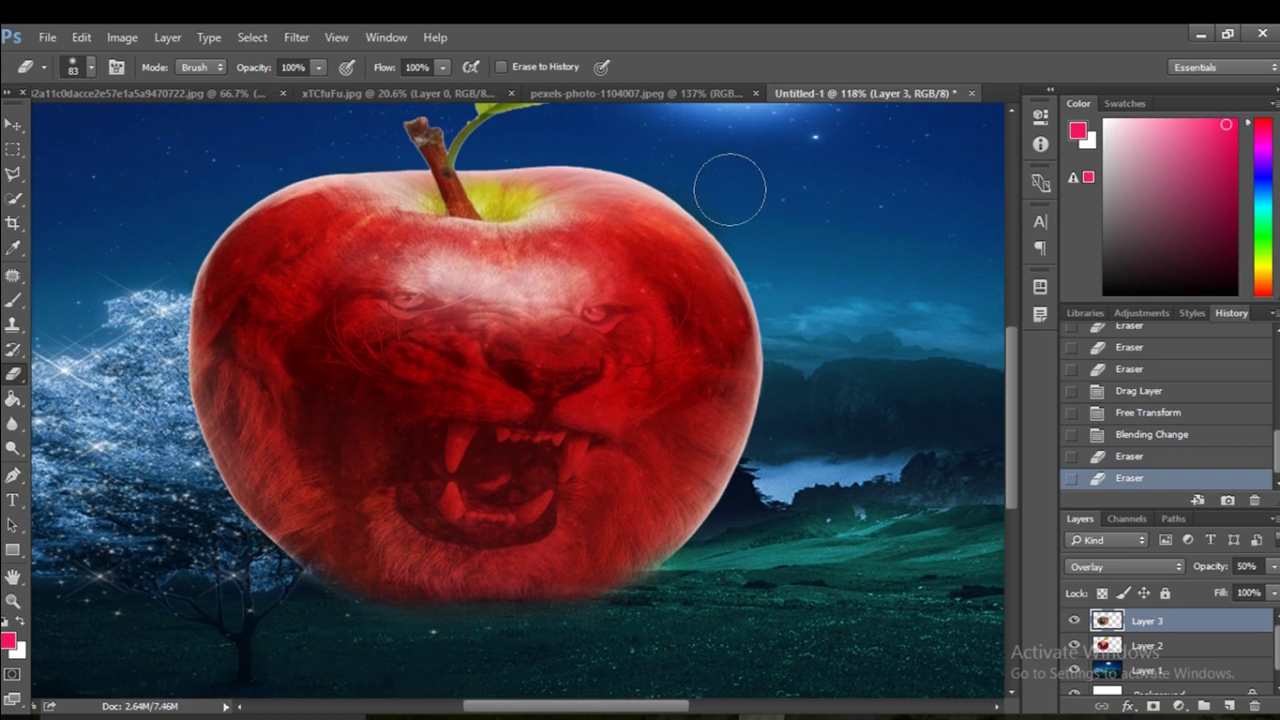
drag(729, 189, 740, 313)
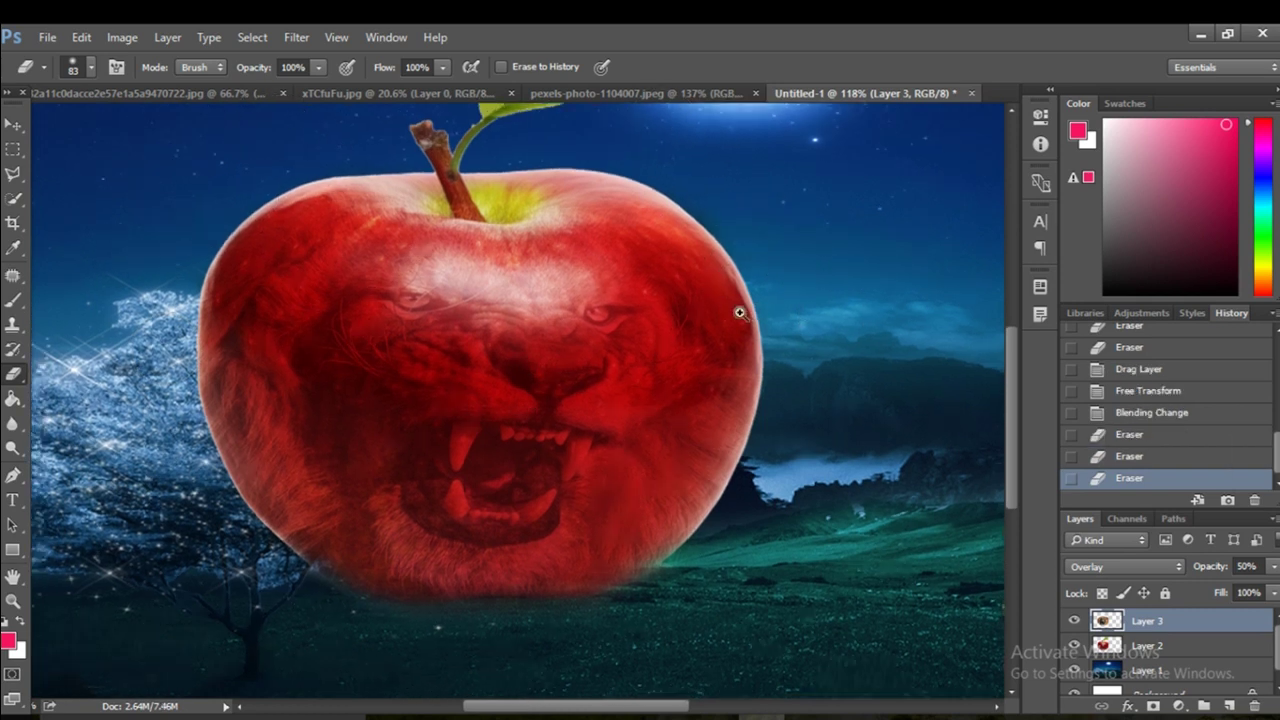
scroll(740, 313, down, 2)
scroll(714, 309, down, 2)
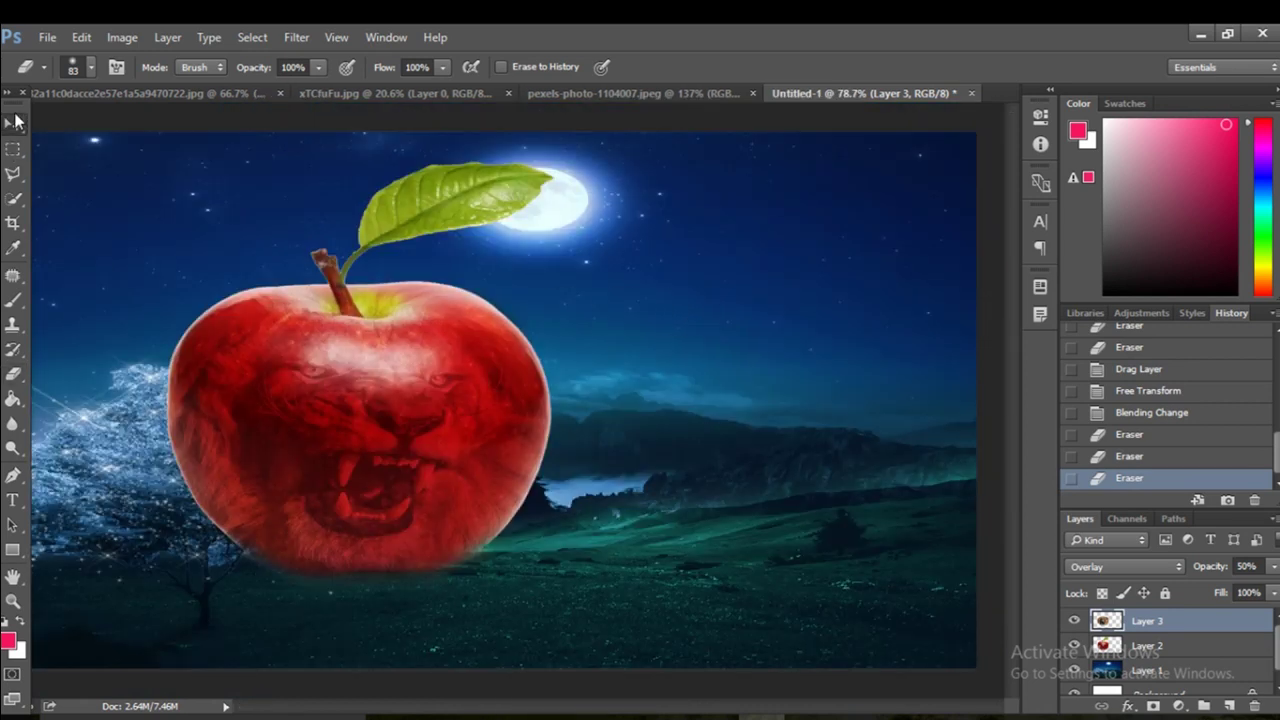
click(15, 121)
key(ctrl)
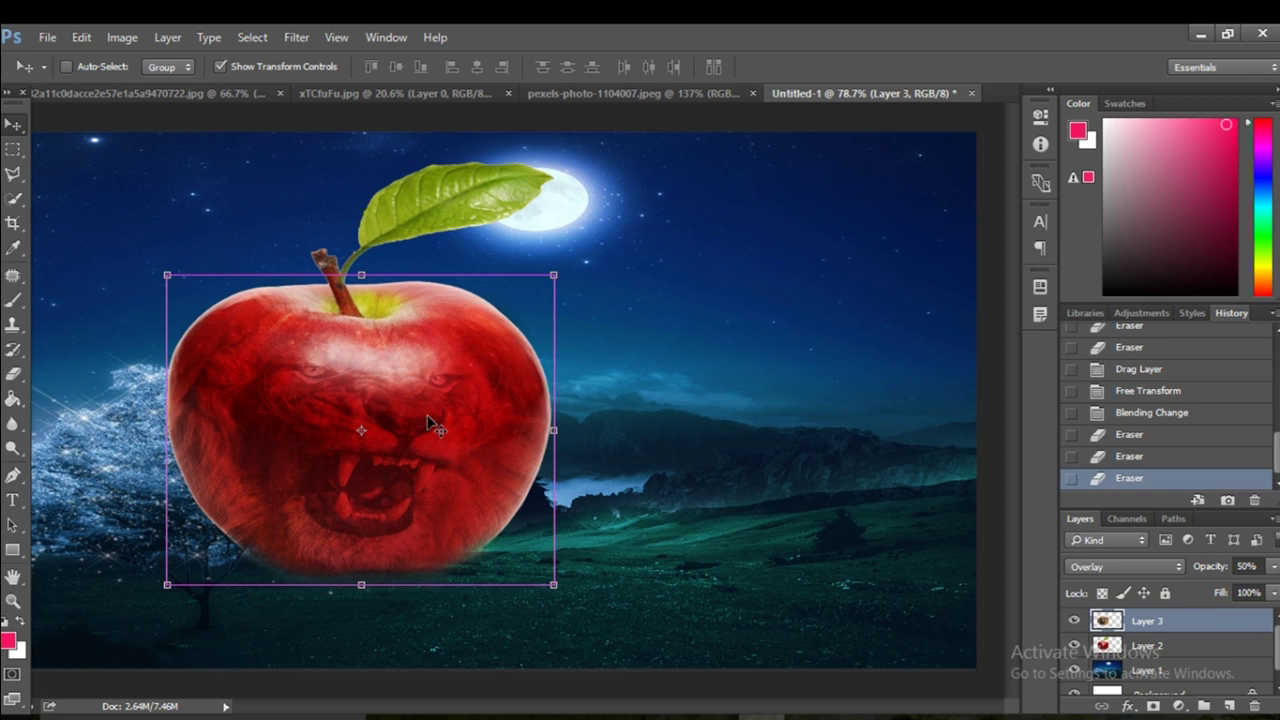
- Duplicate the lion overlay as Layer 3 copy to deepen the face, then select Layer 1
key(ctrl+j)
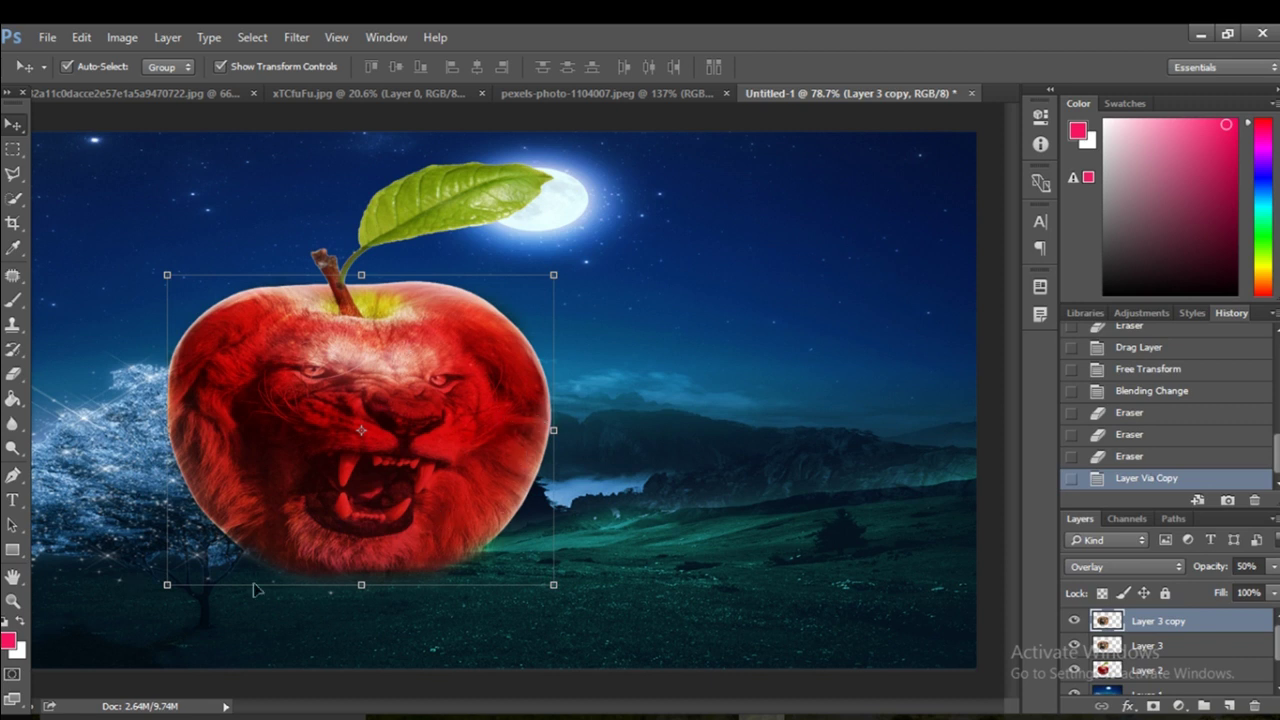
click(649, 371)
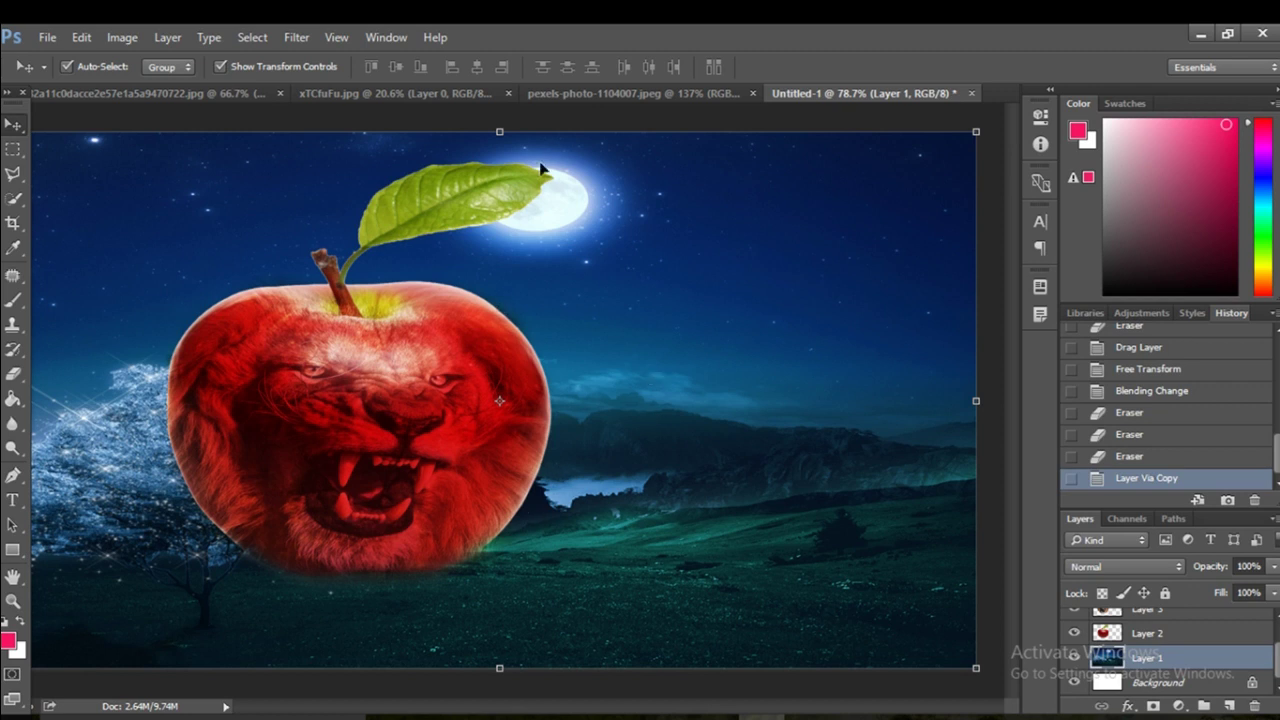
- Switch to the running boy photo and clear its existing selection
click(585, 94)
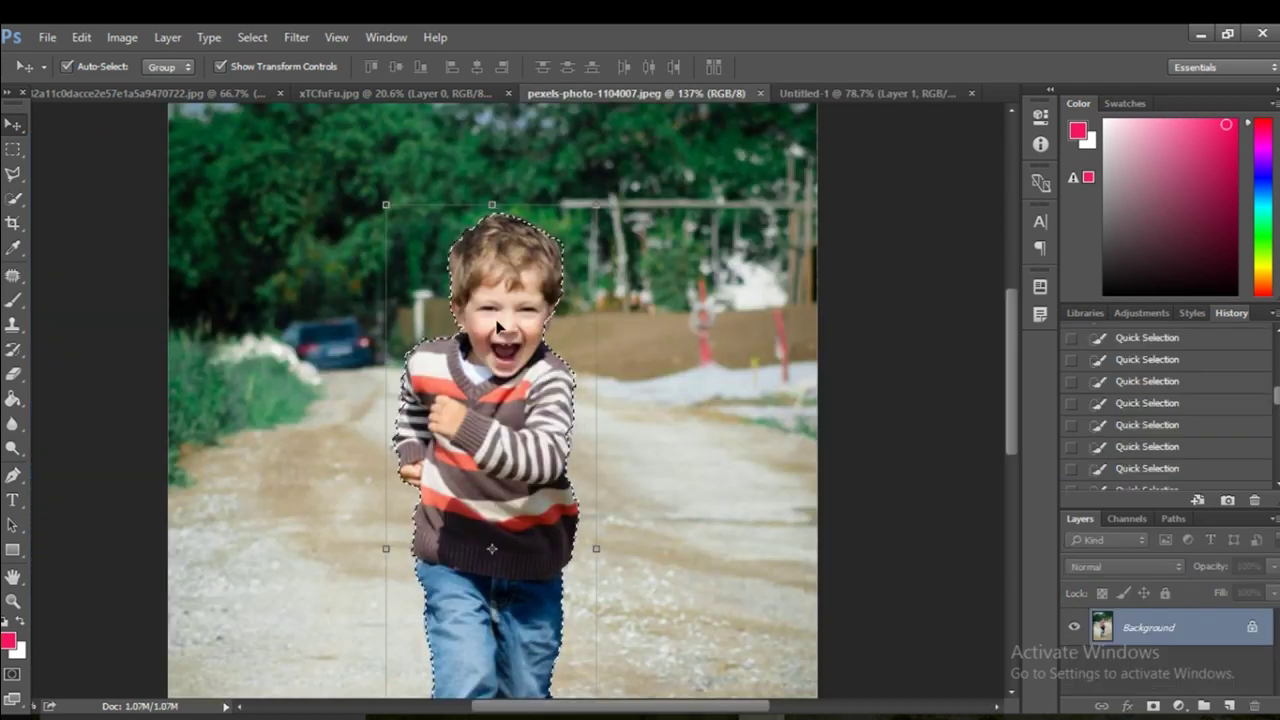
scroll(503, 333, down, 2)
scroll(510, 350, down, 1)
scroll(520, 390, down, 1)
scroll(535, 430, down, 1)
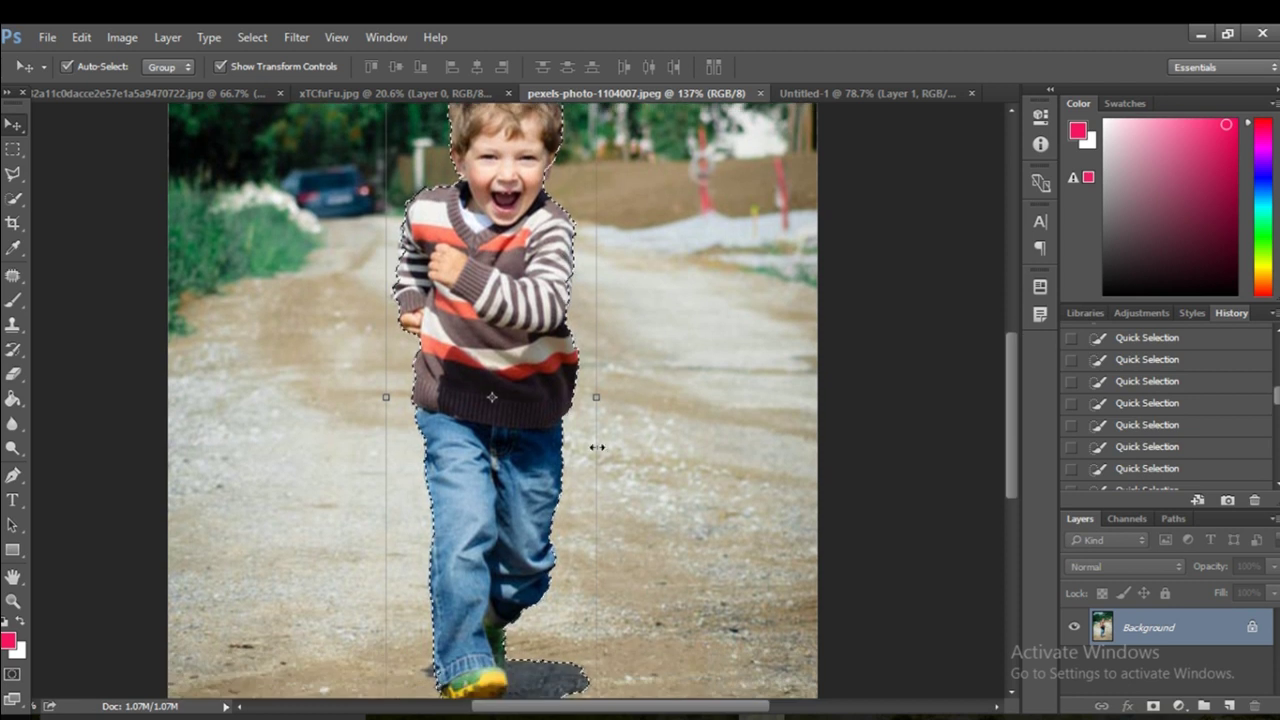
scroll(553, 487, down, 1)
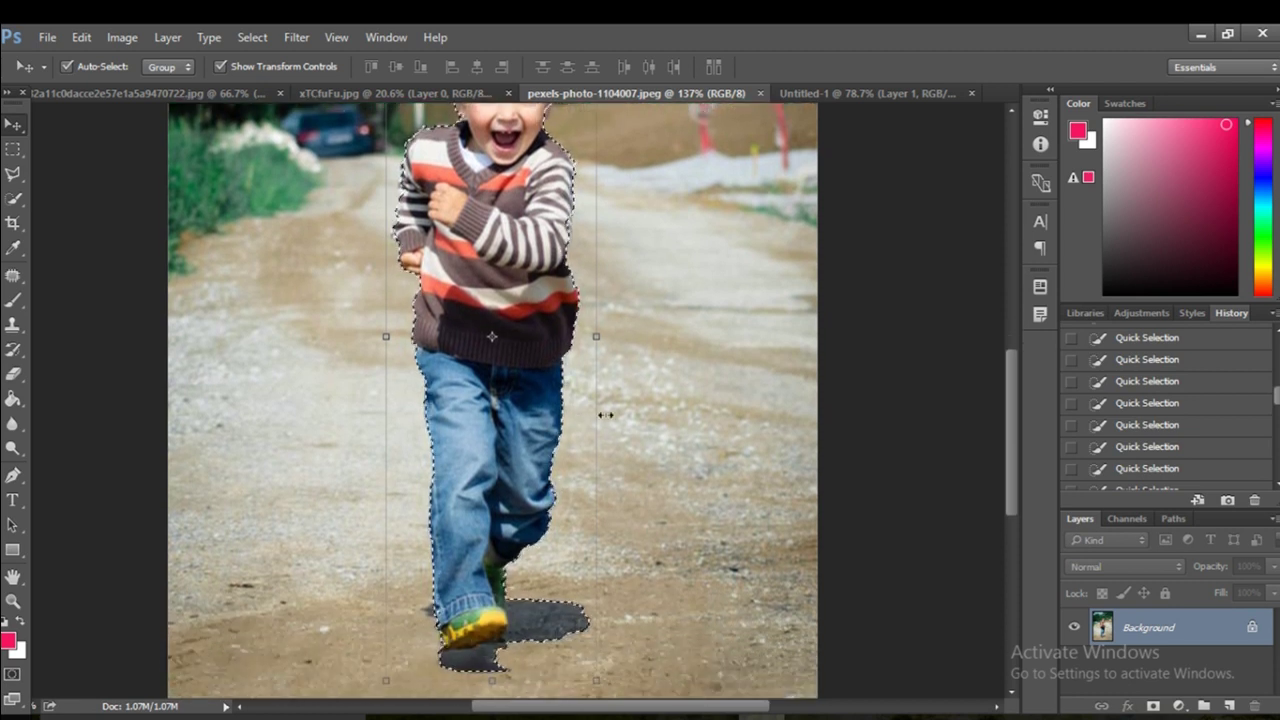
key(ctrl+d)
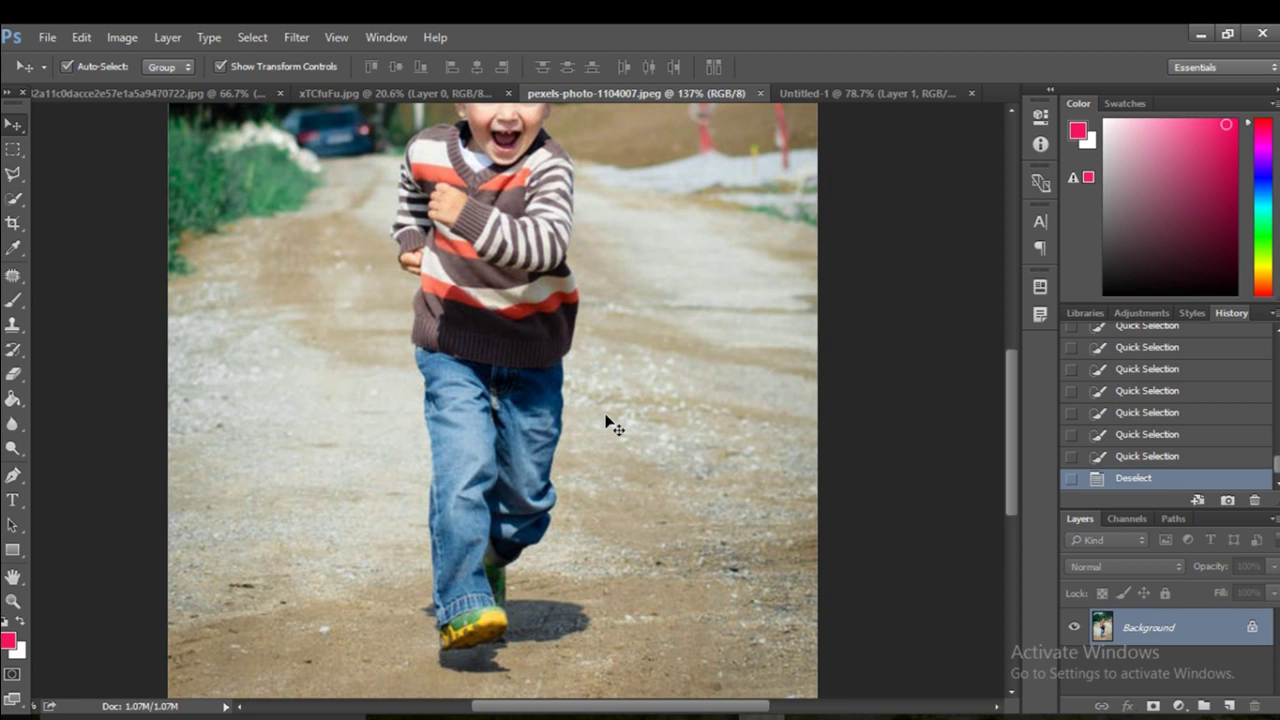
scroll(606, 417, up, 2)
scroll(606, 417, up, 2)
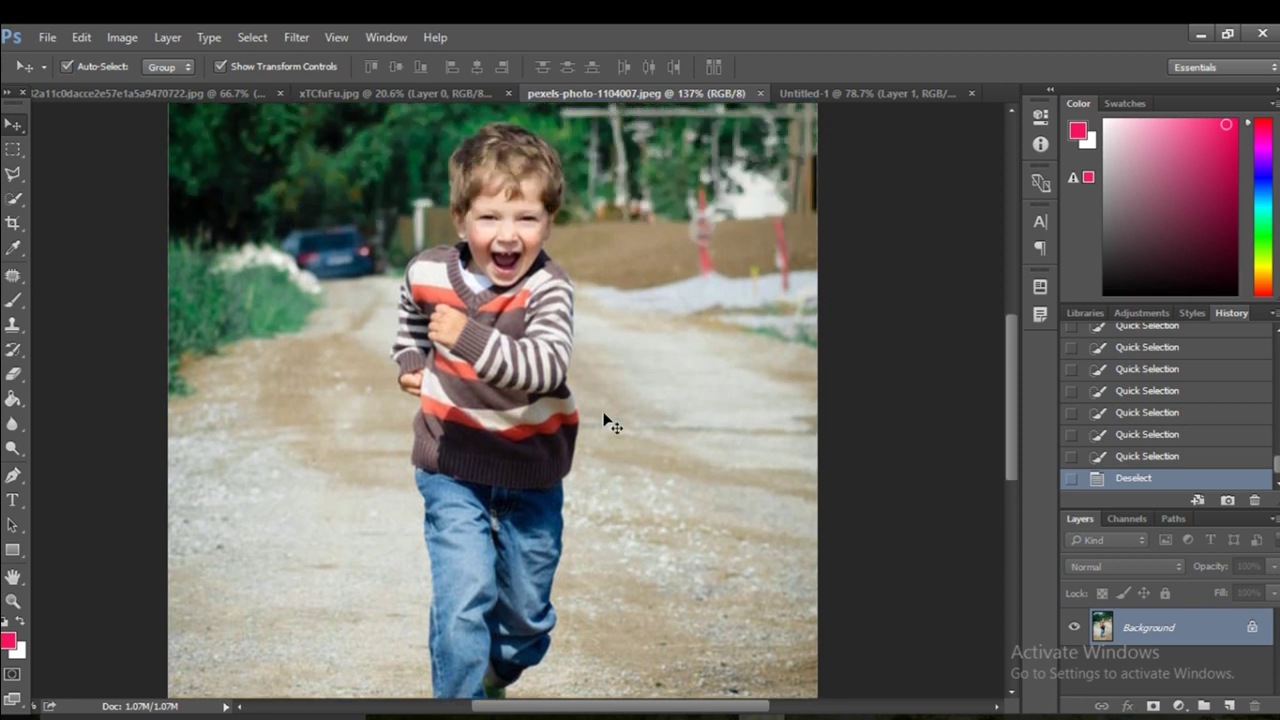
- Quick-select the boy's hair, face, shoulders, sleeves, sweater and upper jeans
click(14, 201)
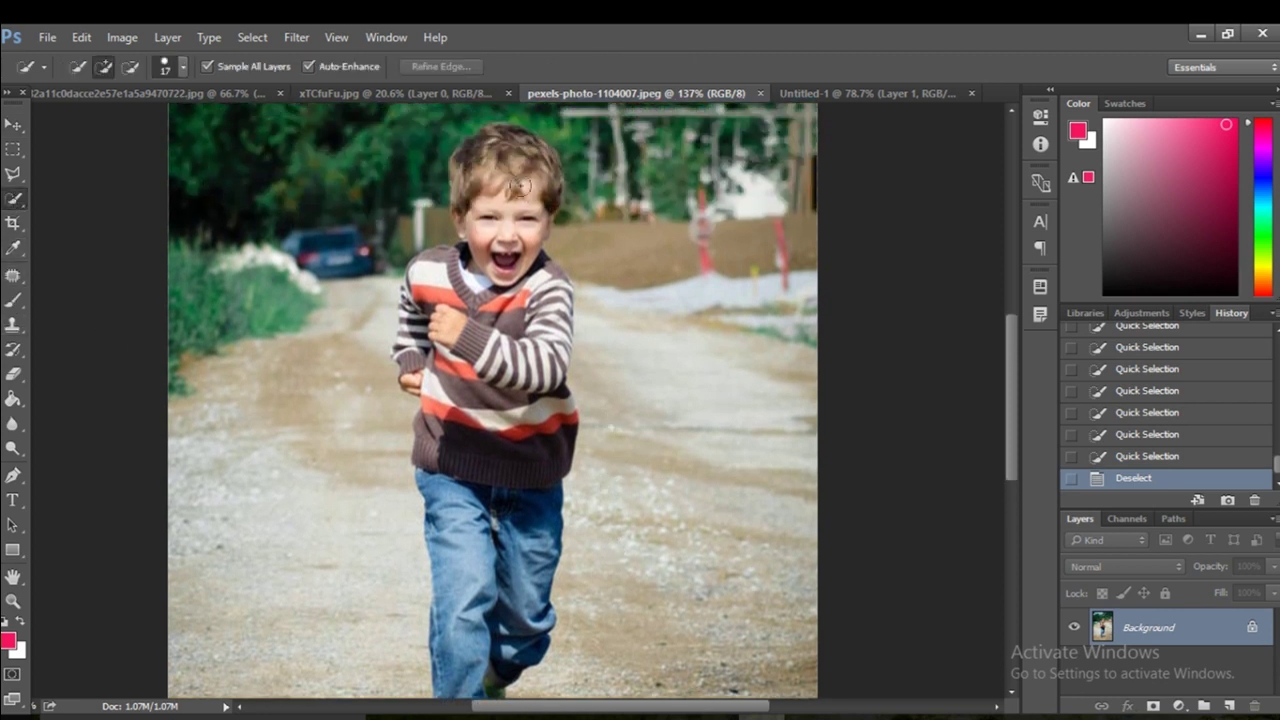
mouse_move(519, 175)
mouse_down()
mouse_move(507, 148)
mouse_move(482, 155)
mouse_up()
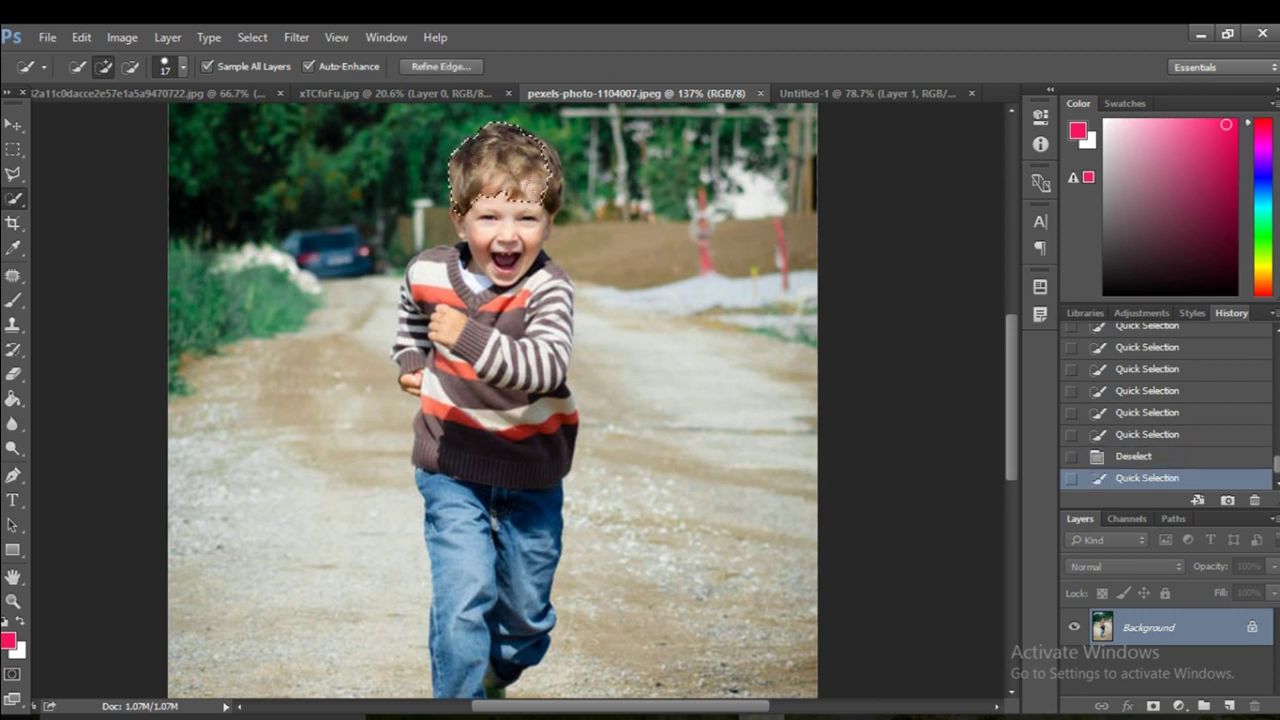
drag(530, 232, 519, 235)
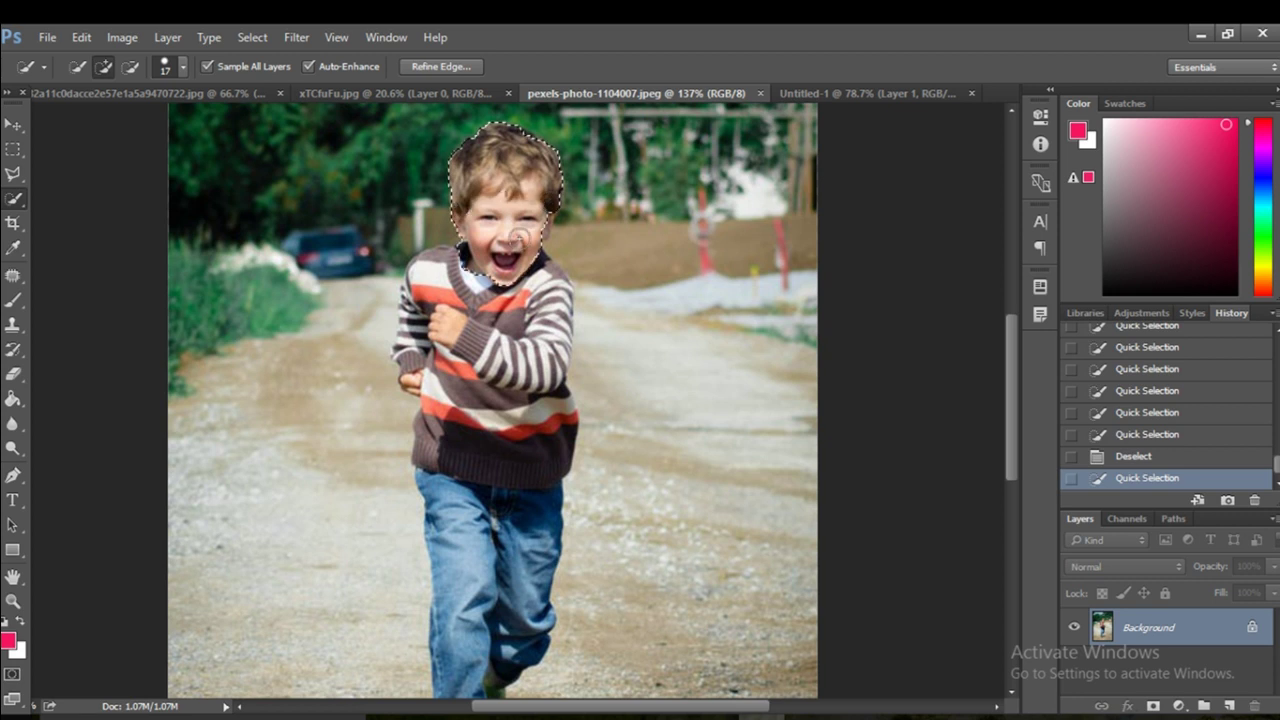
drag(510, 312, 525, 326)
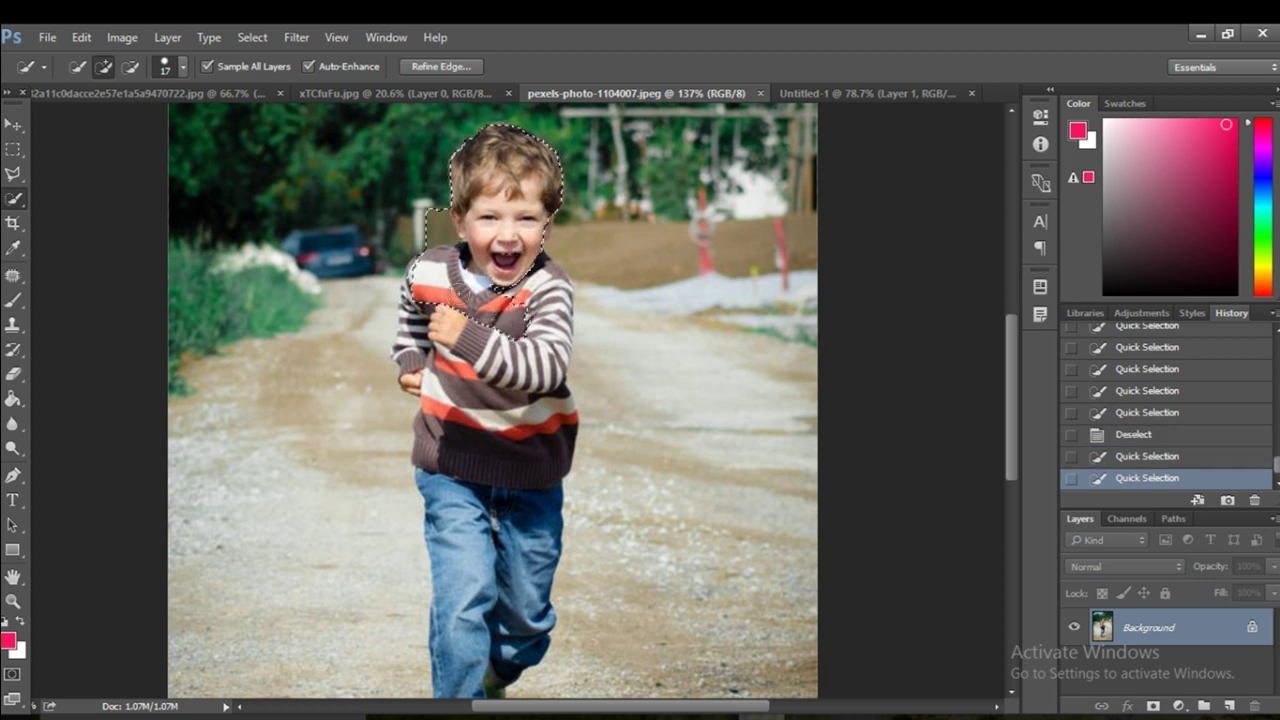
mouse_move(425, 228)
mouse_down()
mouse_move(410, 345)
mouse_move(420, 387)
mouse_move(455, 381)
mouse_up()
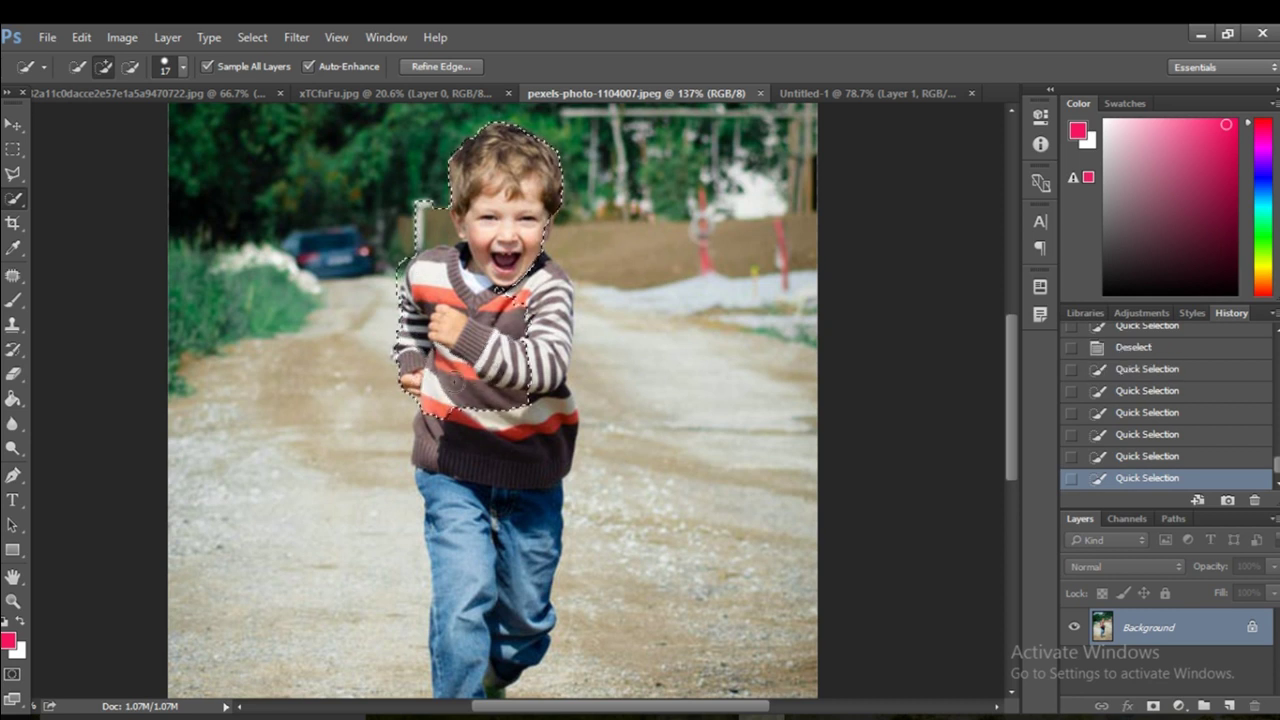
mouse_move(547, 345)
mouse_down()
mouse_move(562, 300)
mouse_move(540, 267)
mouse_up()
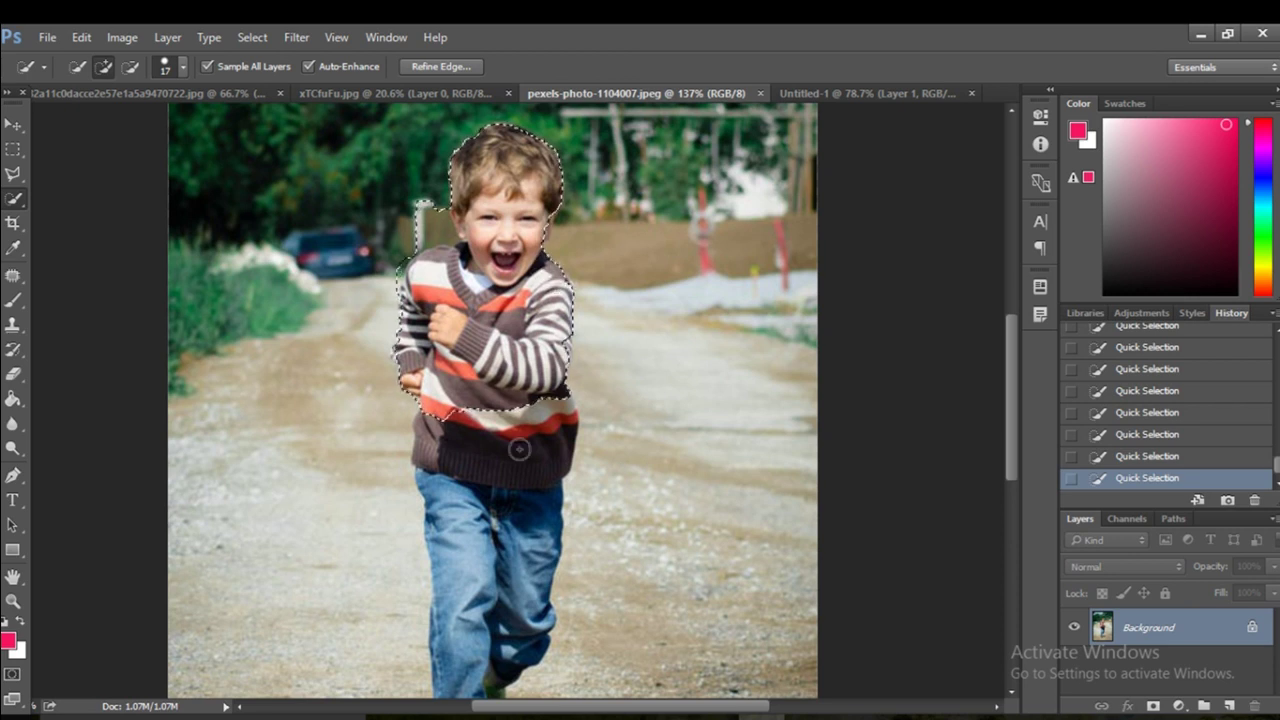
drag(546, 451, 481, 537)
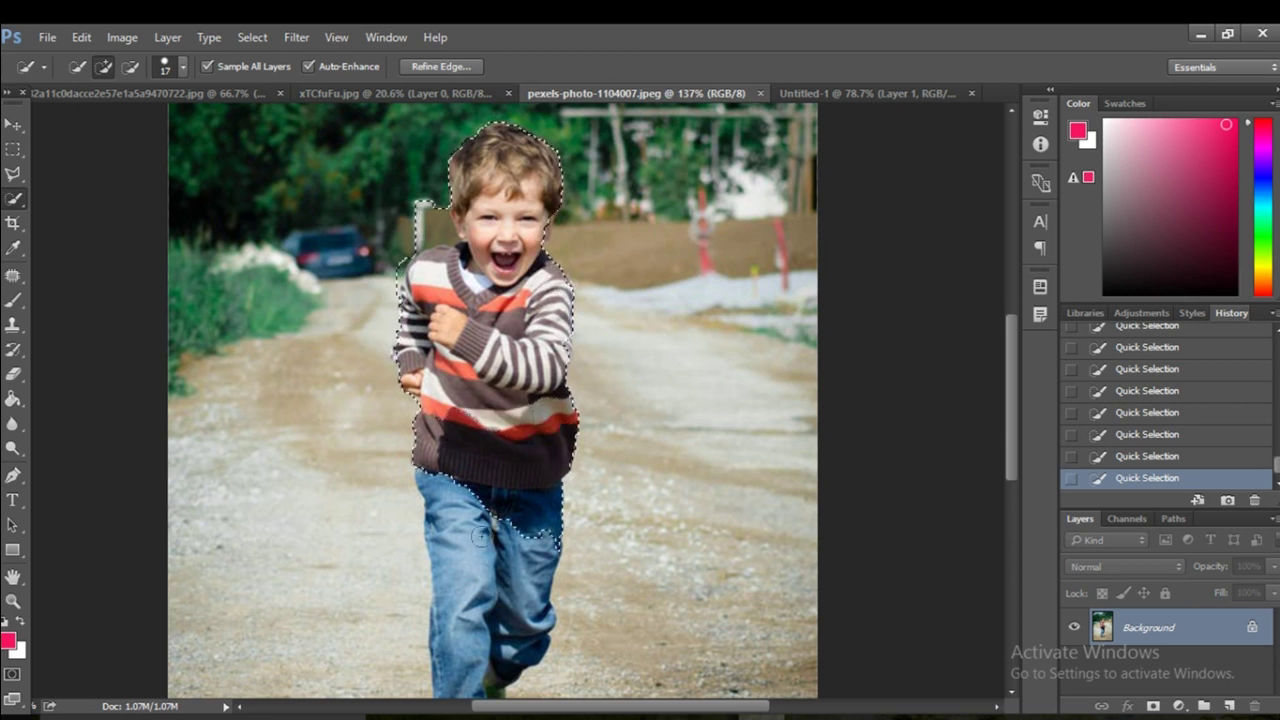
drag(463, 478, 448, 498)
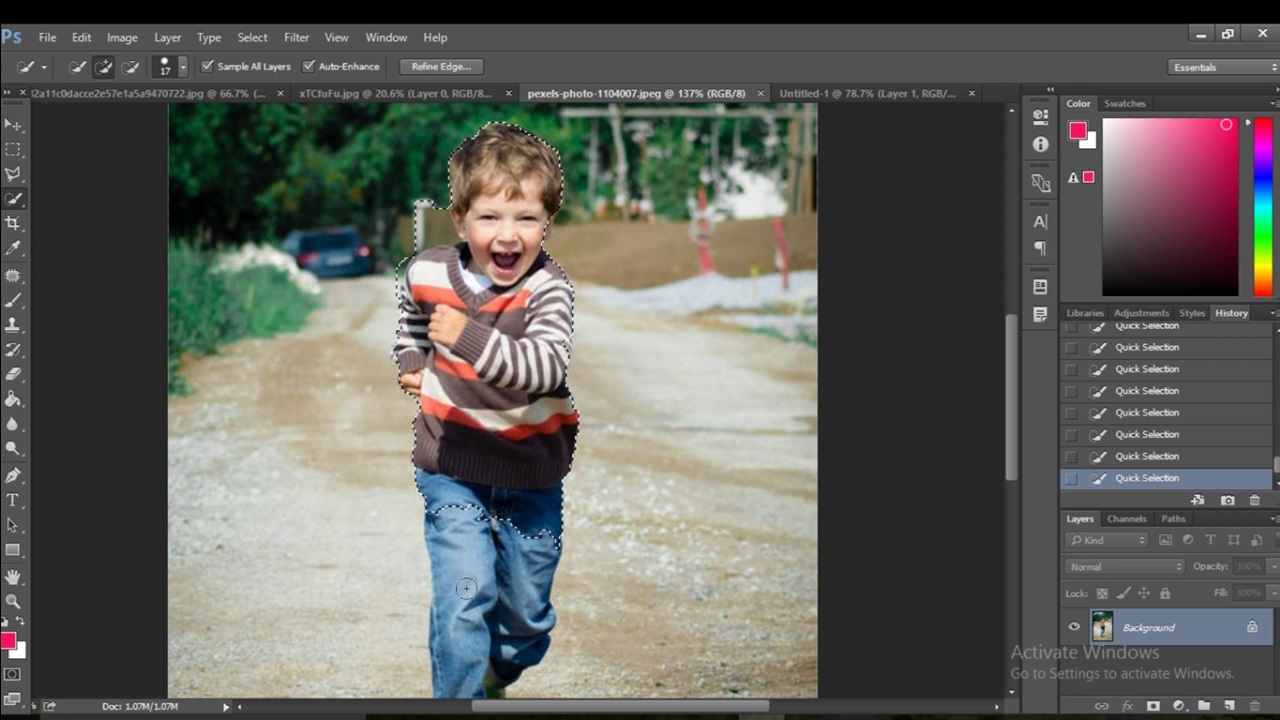
- Extend the selection down the jeans and leg to the shoe and its shadow
drag(466, 588, 470, 602)
scroll(470, 600, down, 4)
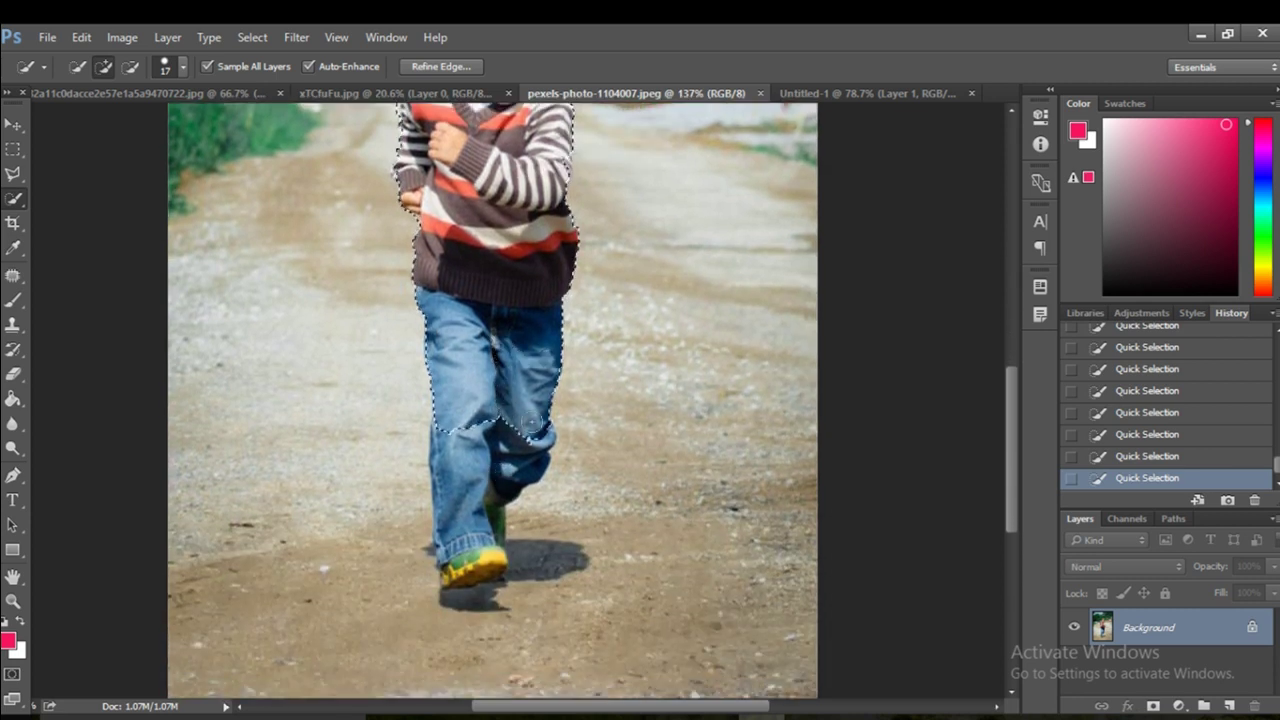
mouse_move(465, 475)
mouse_down()
mouse_move(467, 575)
mouse_move(482, 598)
mouse_up()
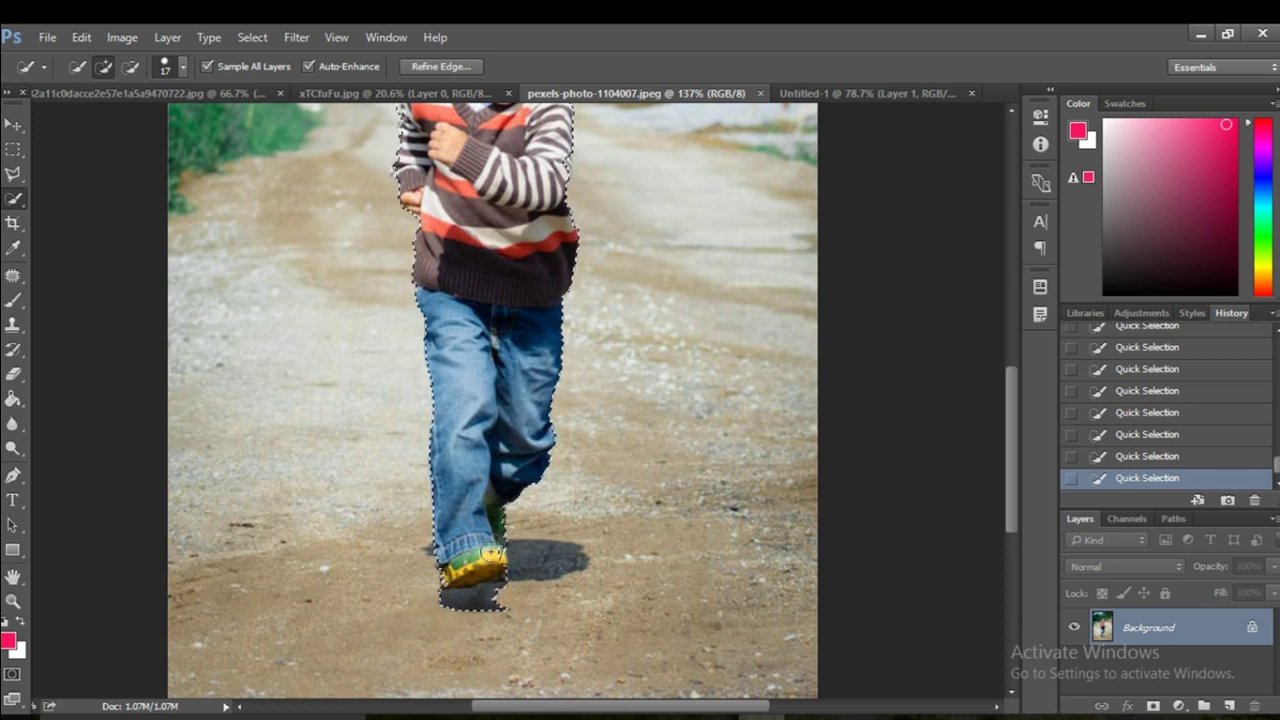
drag(490, 553, 551, 562)
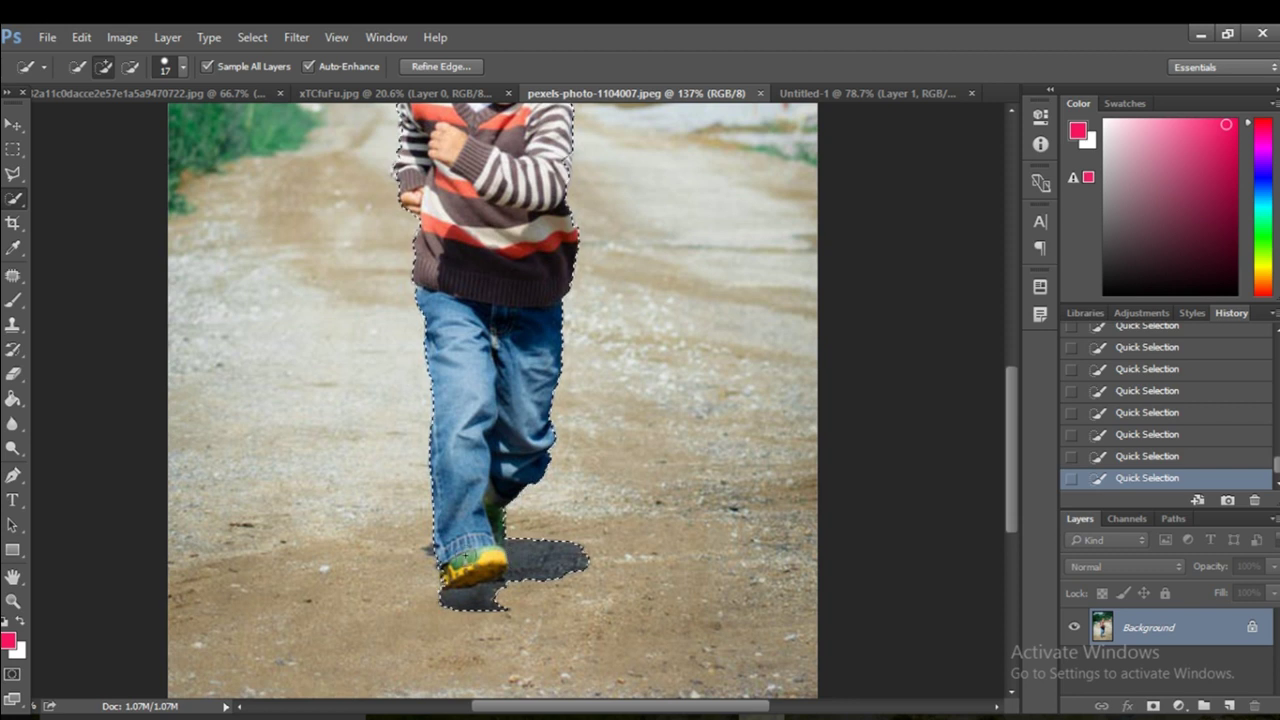
scroll(492, 400, up, 3)
scroll(492, 400, up, 1)
scroll(492, 400, up, 1)
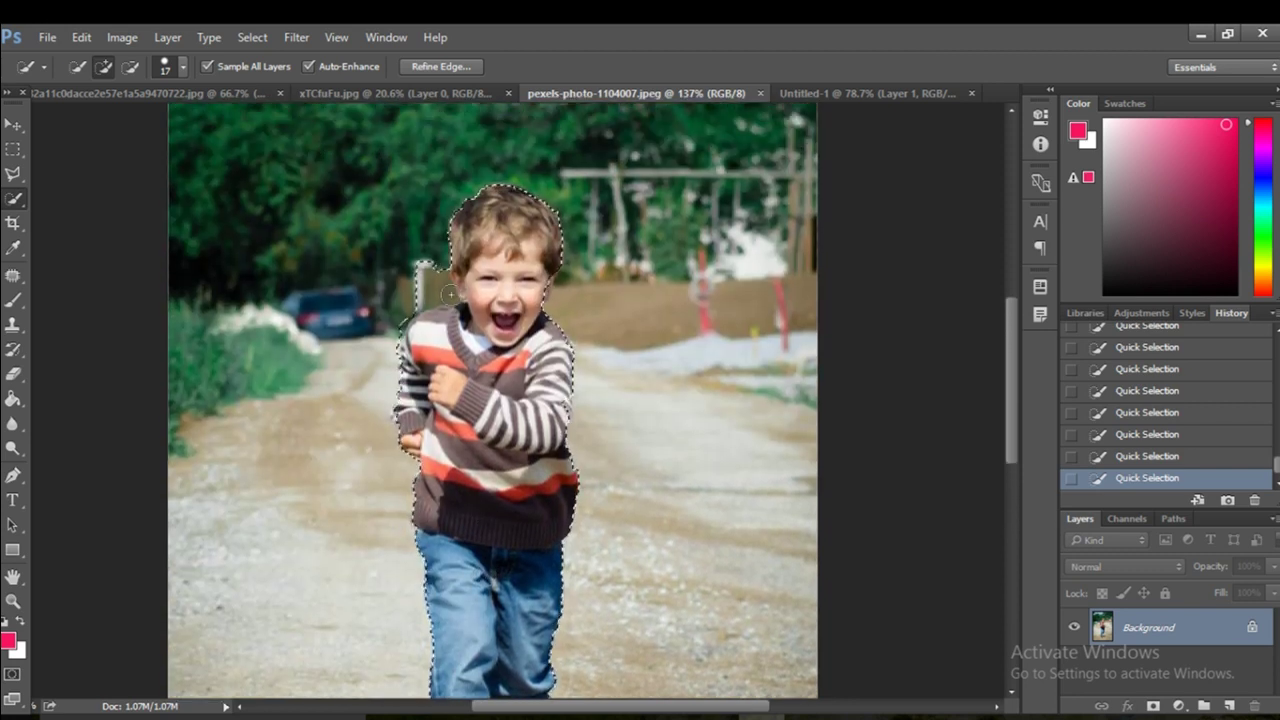
- Subtract stray background areas from the boy selection using Alt
key(alt)
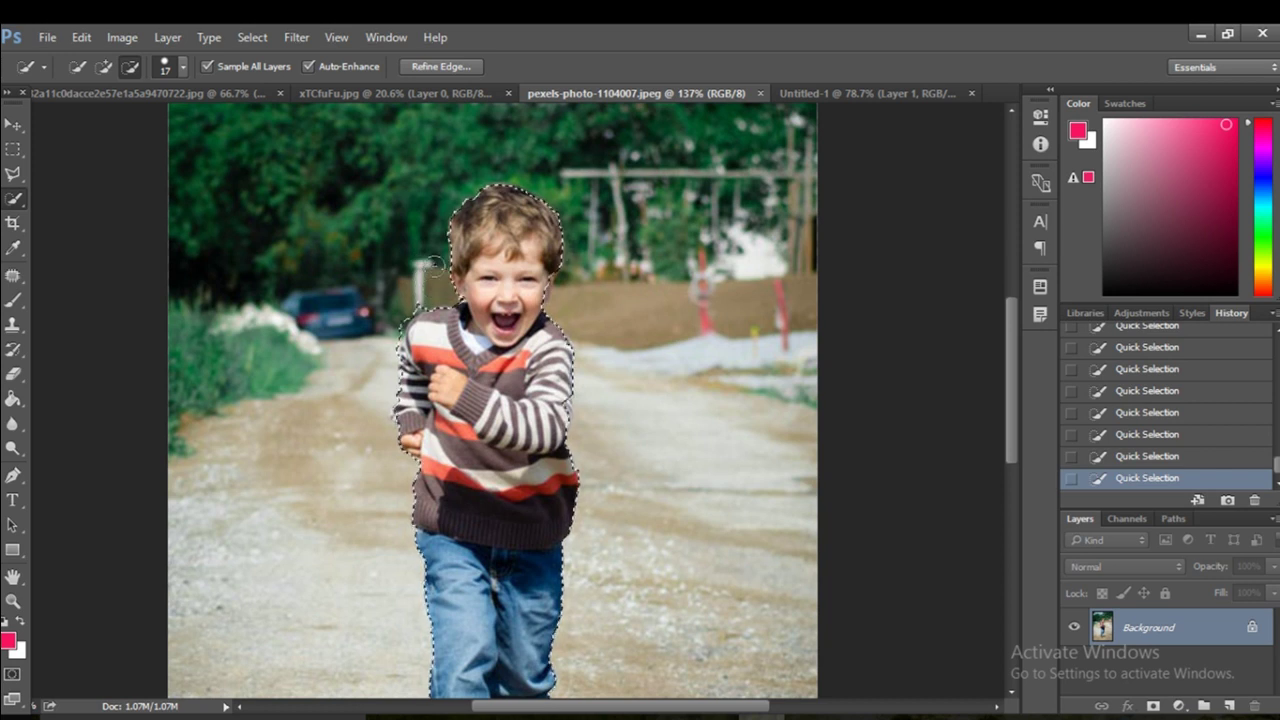
key(alt)
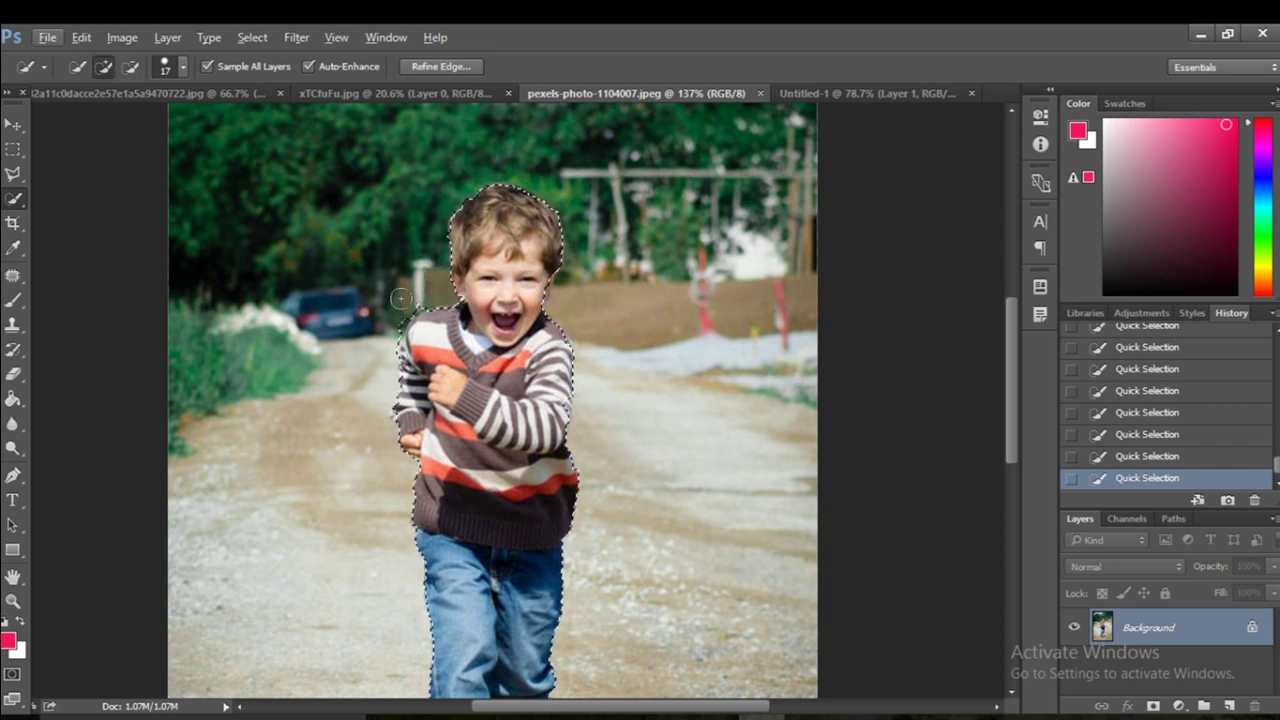
key(alt)
key(alt)
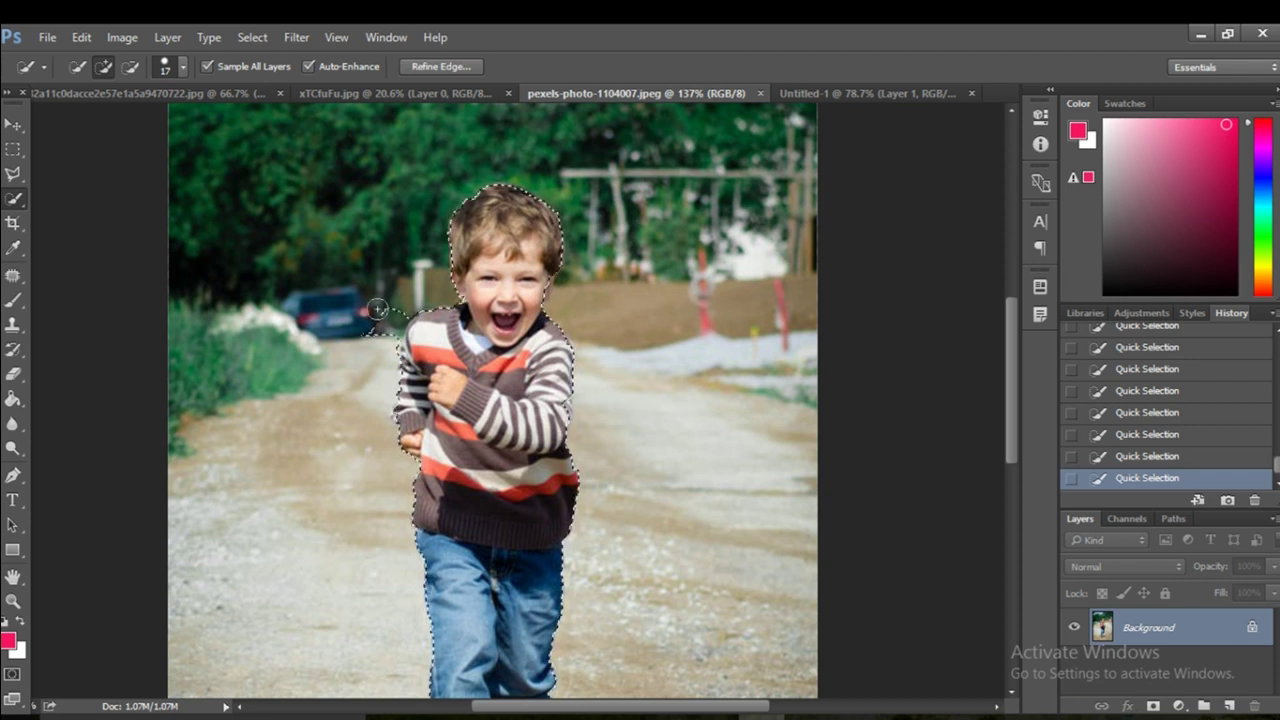
key(alt)
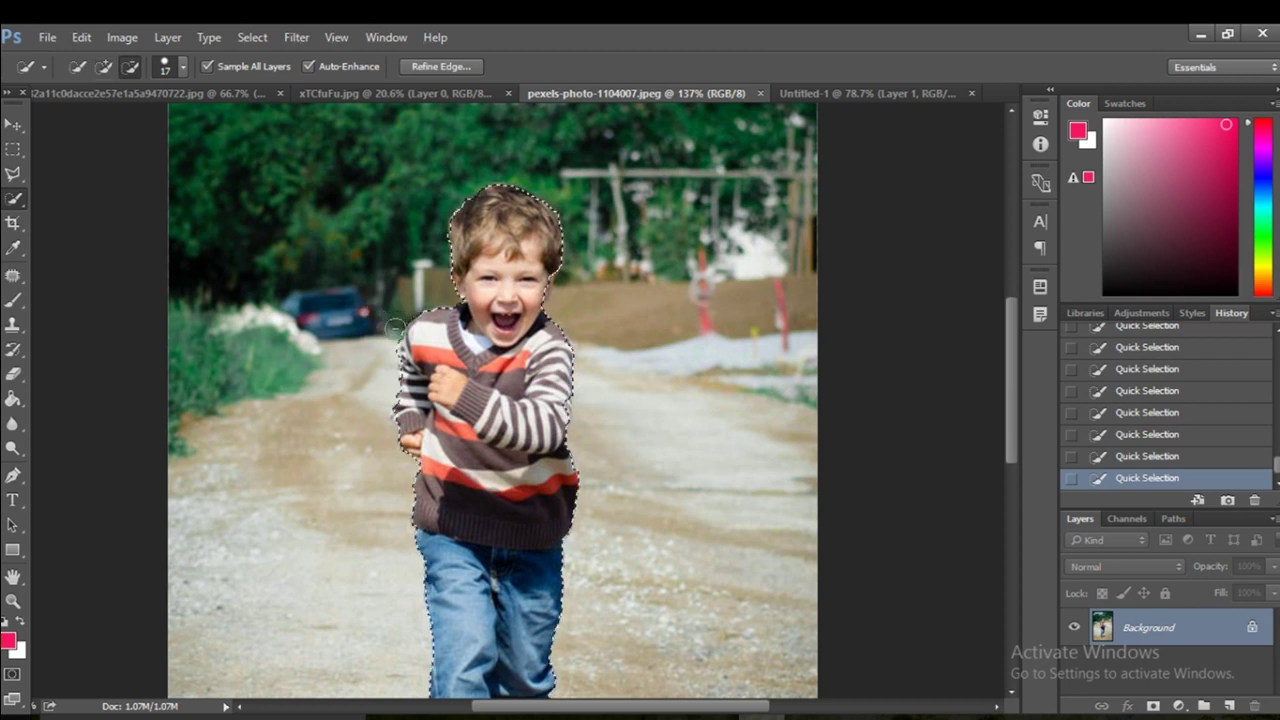
key(alt)
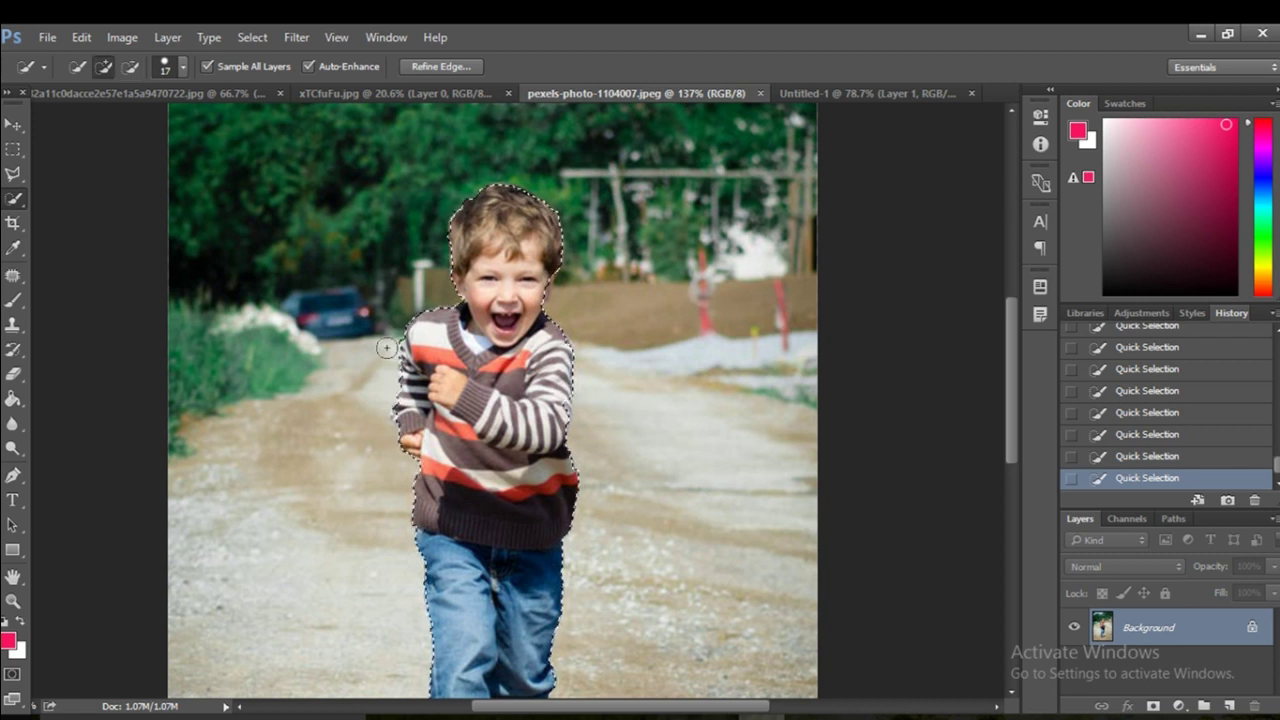
scroll(400, 330, down, 2)
scroll(430, 300, down, 4)
scroll(467, 271, down, 1)
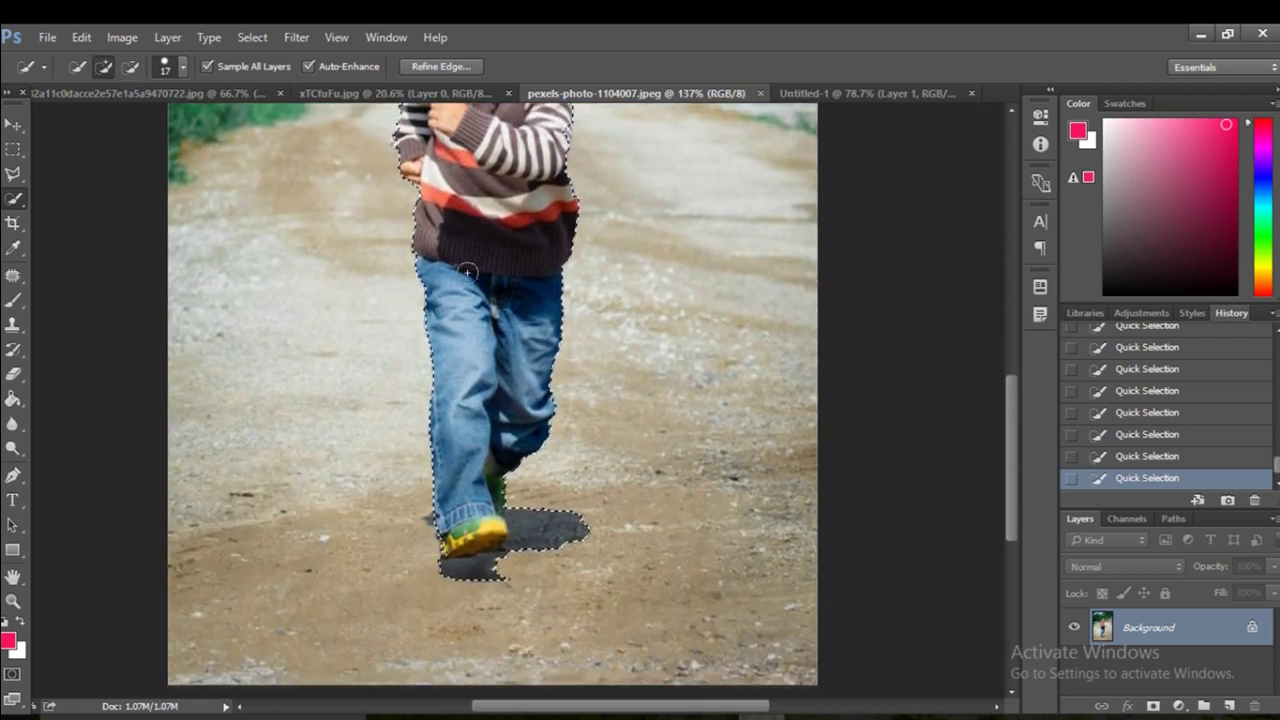
scroll(467, 271, up, 3)
scroll(510, 376, up, 2)
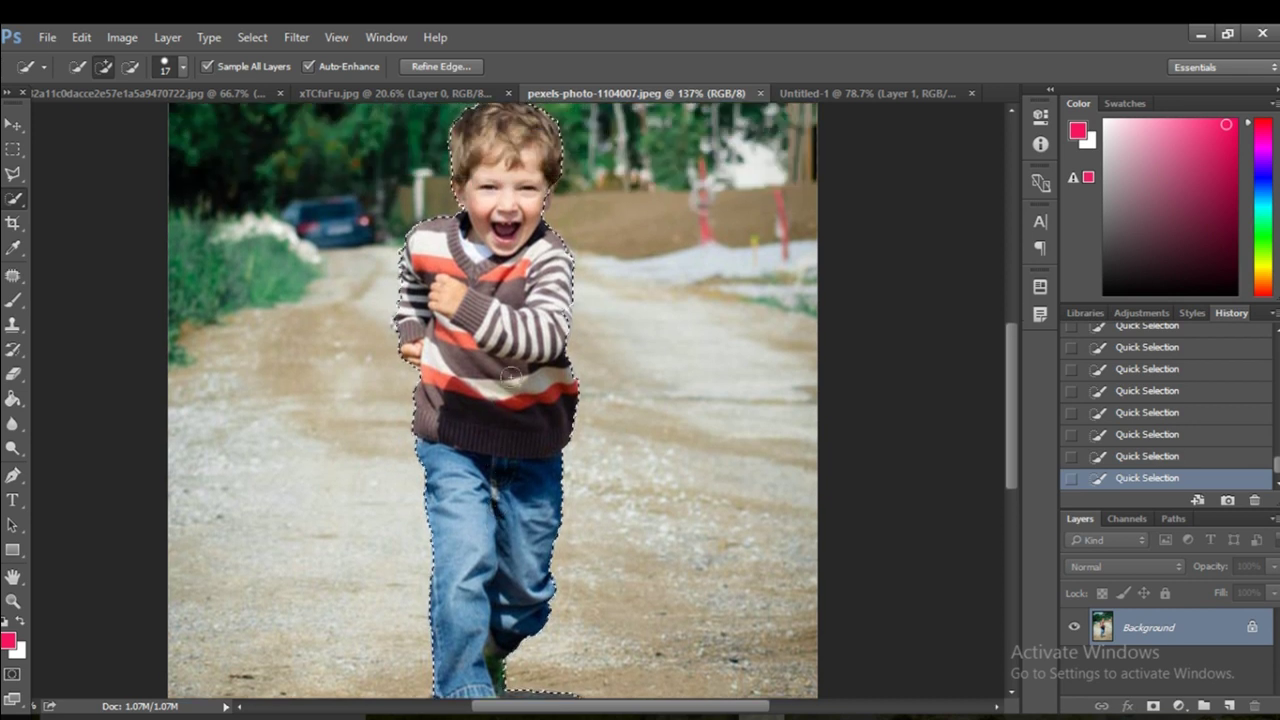
scroll(510, 376, up, 1)
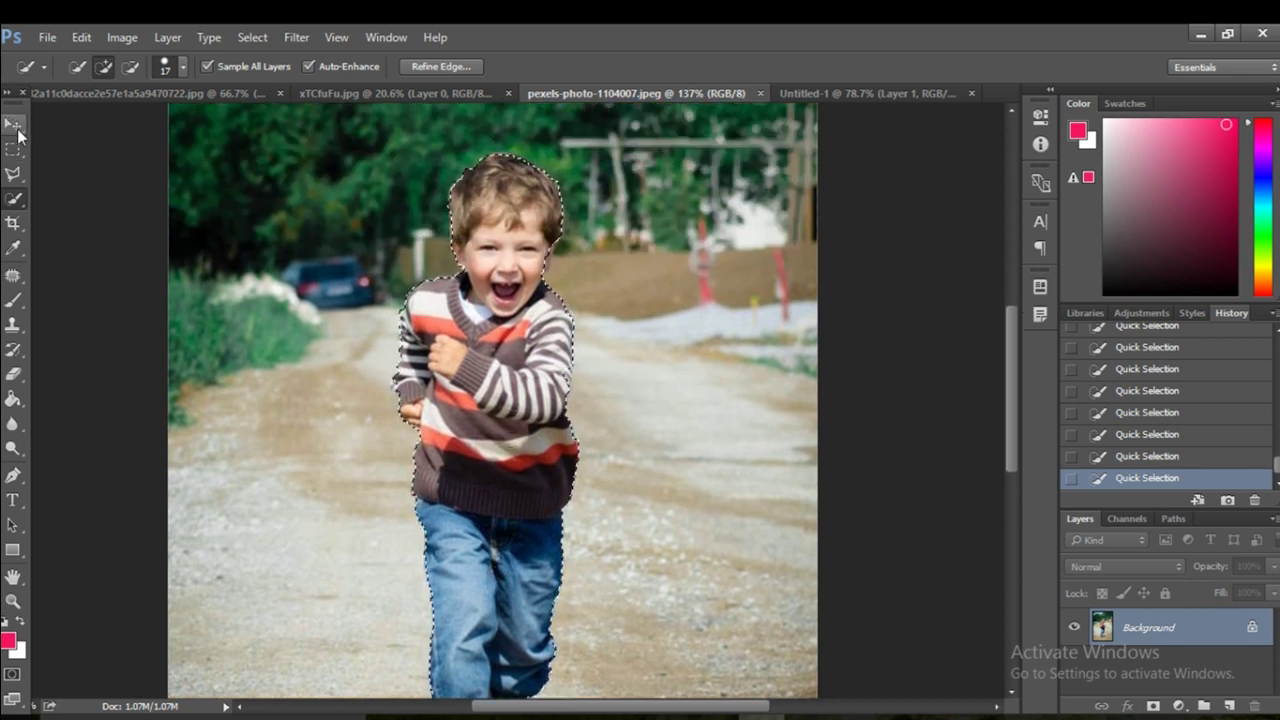
- Drag the selected boy onto the Untitled-1 night composite as Layer 4
click(15, 125)
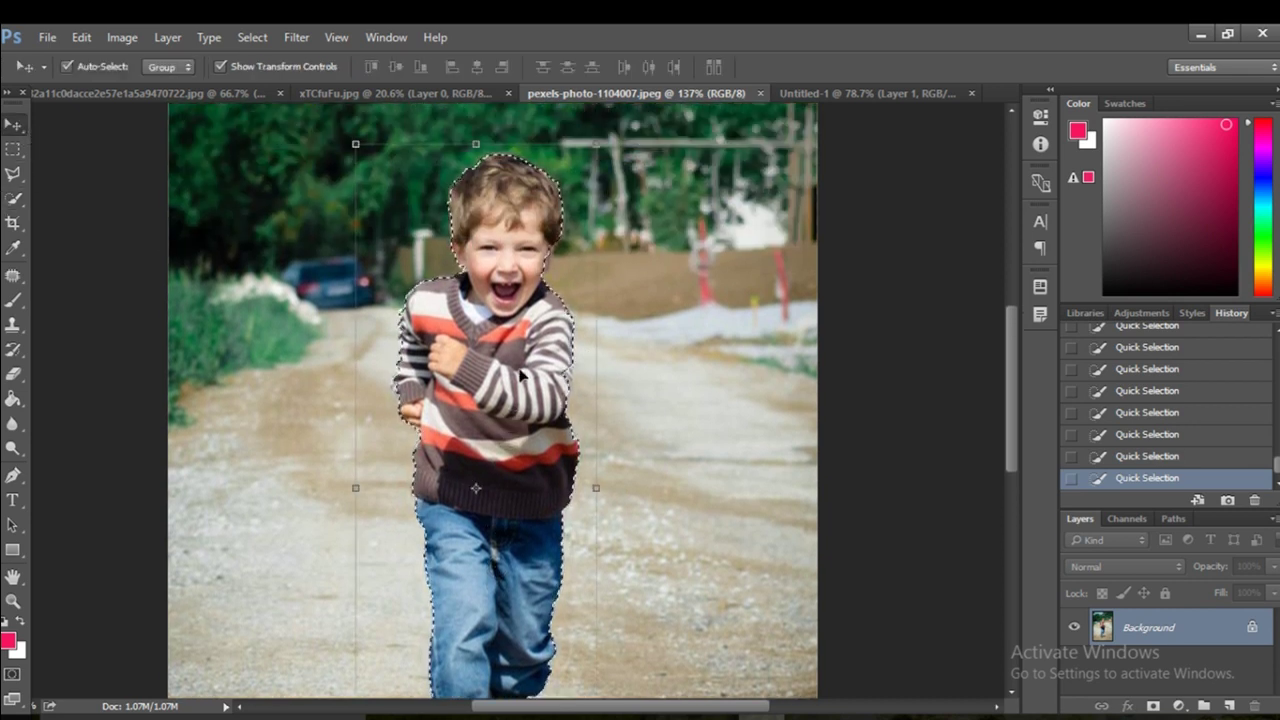
drag(520, 374, 825, 97)
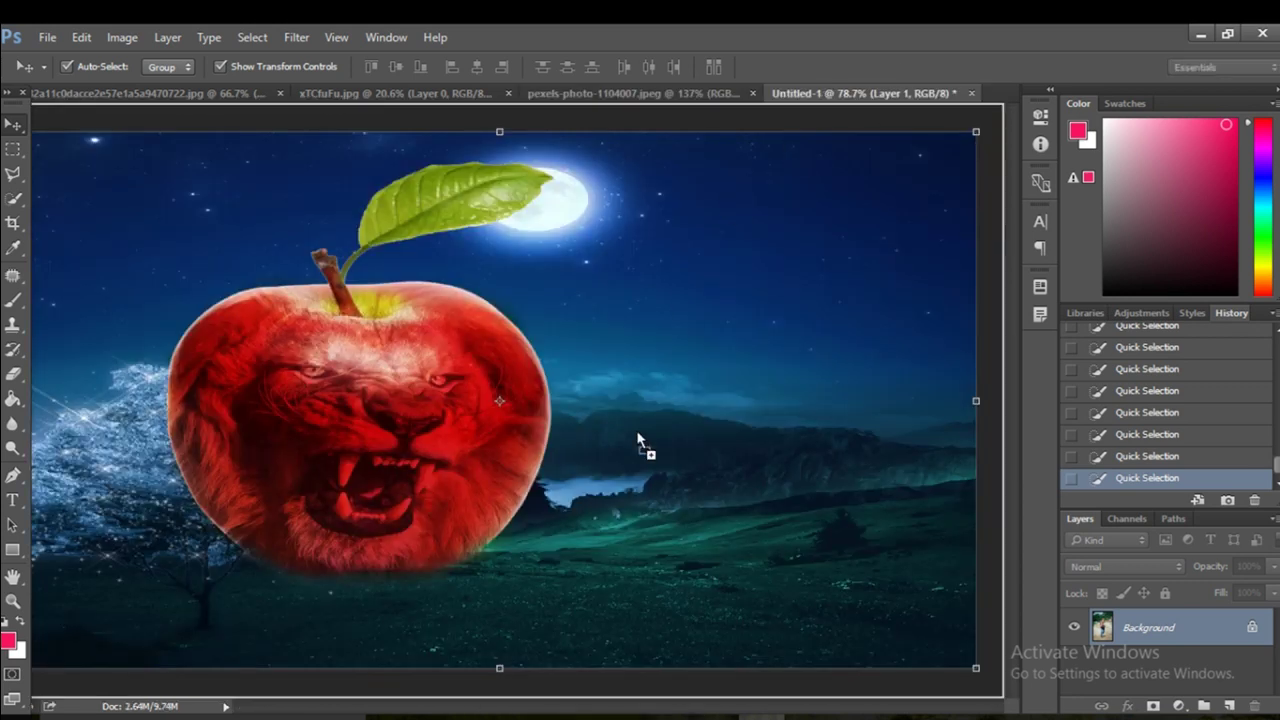
mouse_move(825, 97)
mouse_down()
mouse_move(635, 456)
mouse_move(648, 399)
mouse_up()
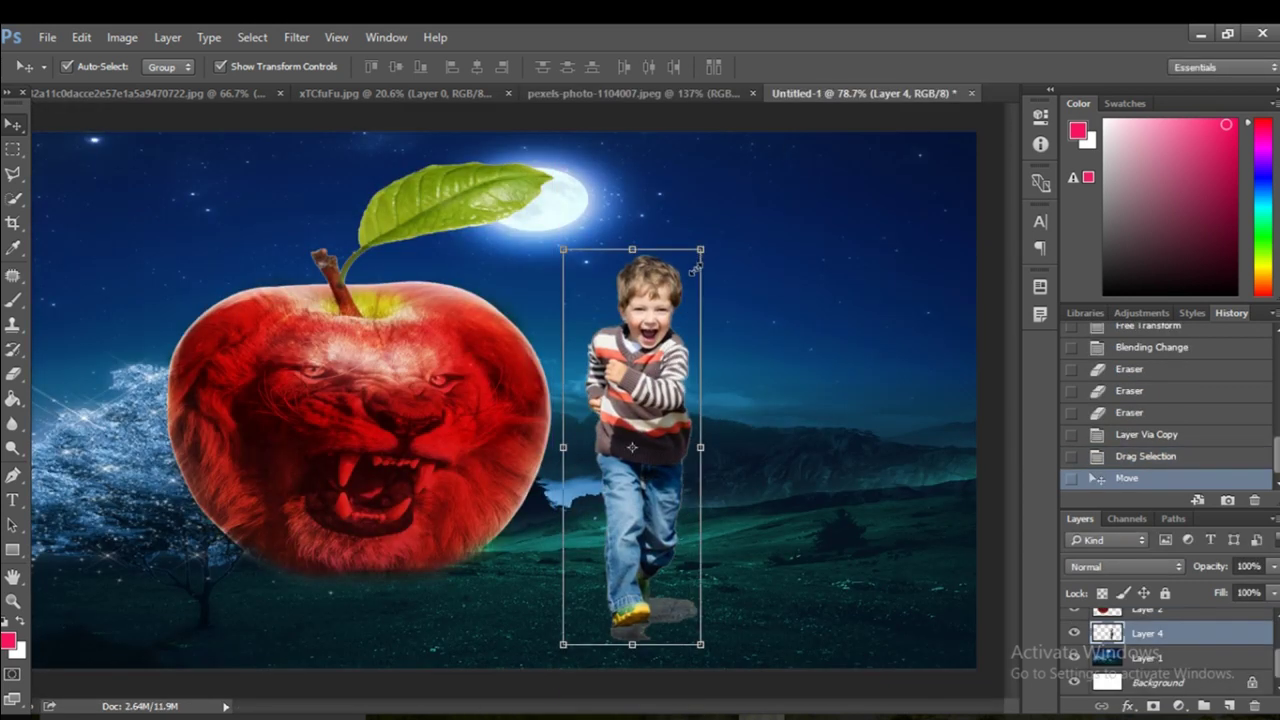
- Free Transform the boy down to about 75% beside the apple and commit
drag(702, 250, 663, 368)
drag(625, 470, 598, 478)
drag(647, 386, 644, 405)
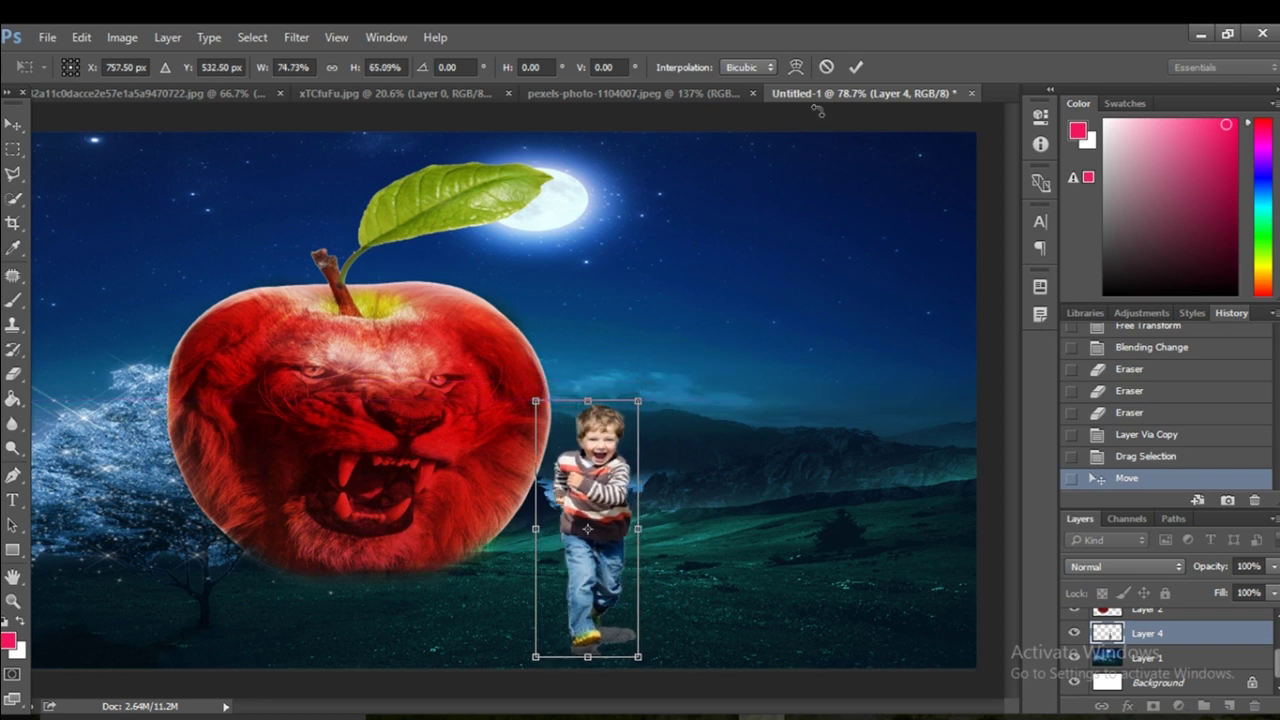
click(861, 67)
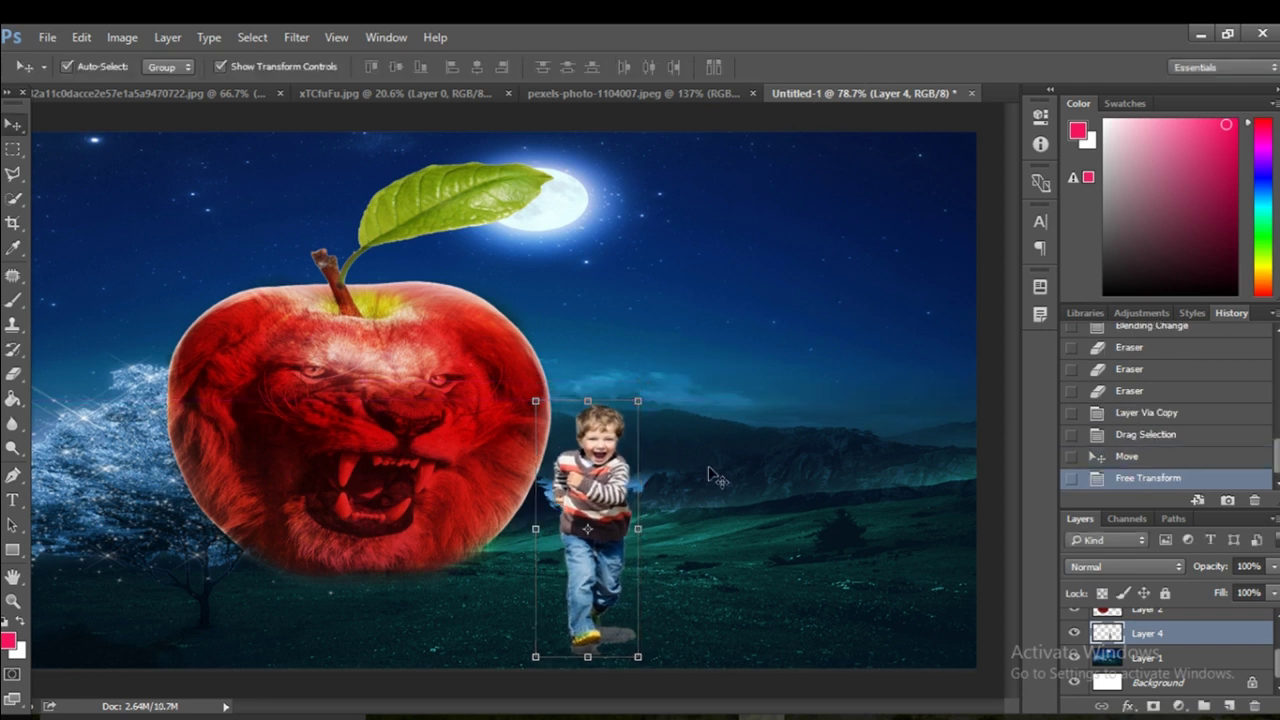
click(706, 508)
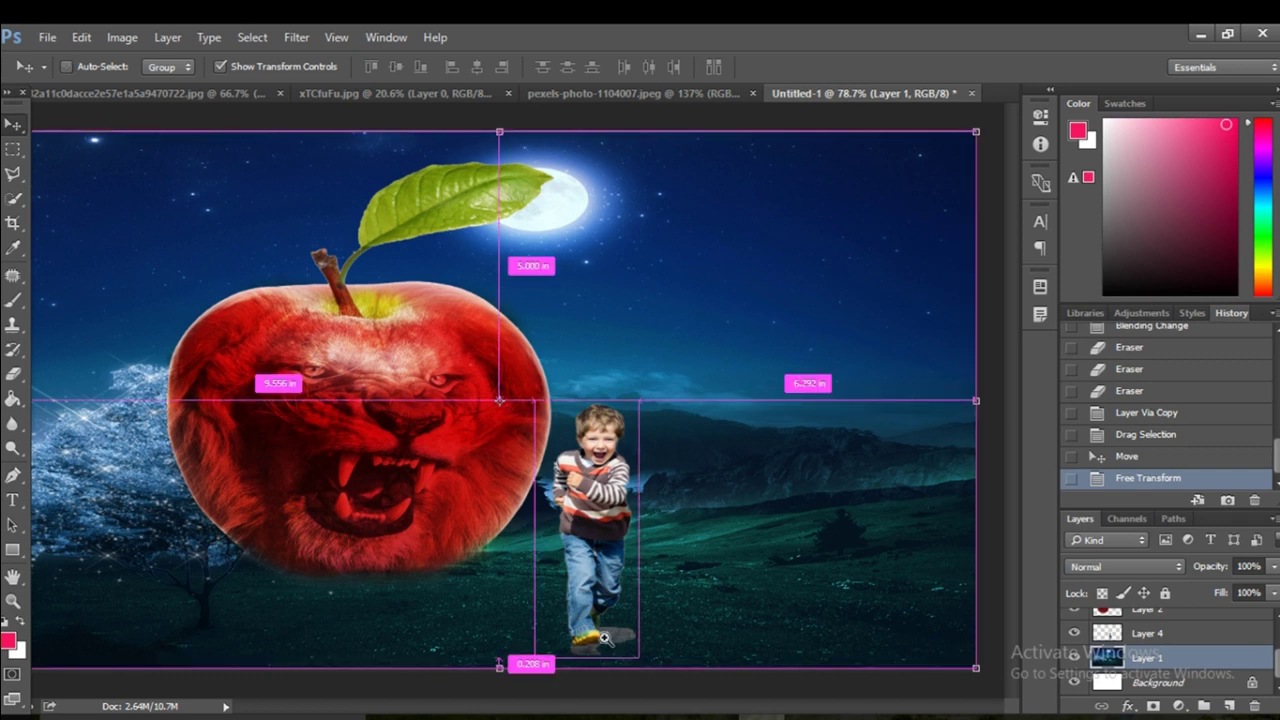
- Try Darken, Multiply and Lighten blend modes on the boy's Layer 4
scroll(612, 641, up, 4)
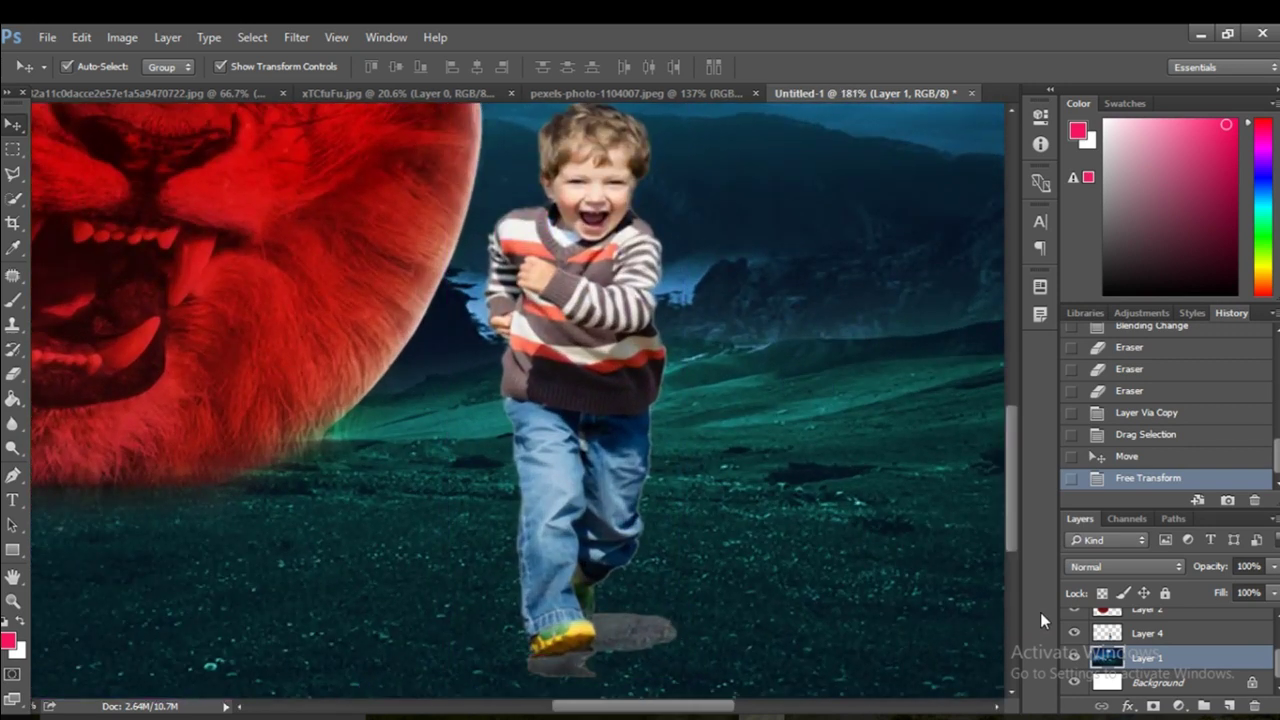
click(583, 270)
click(1152, 567)
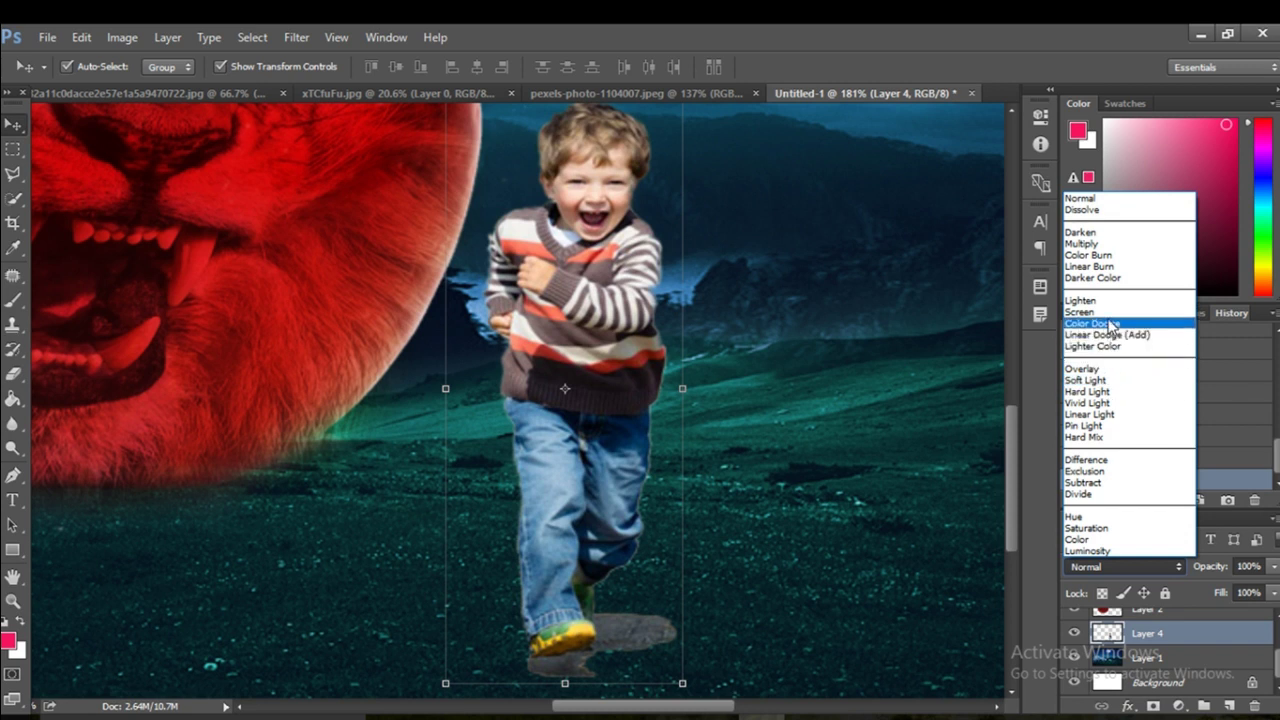
click(1107, 233)
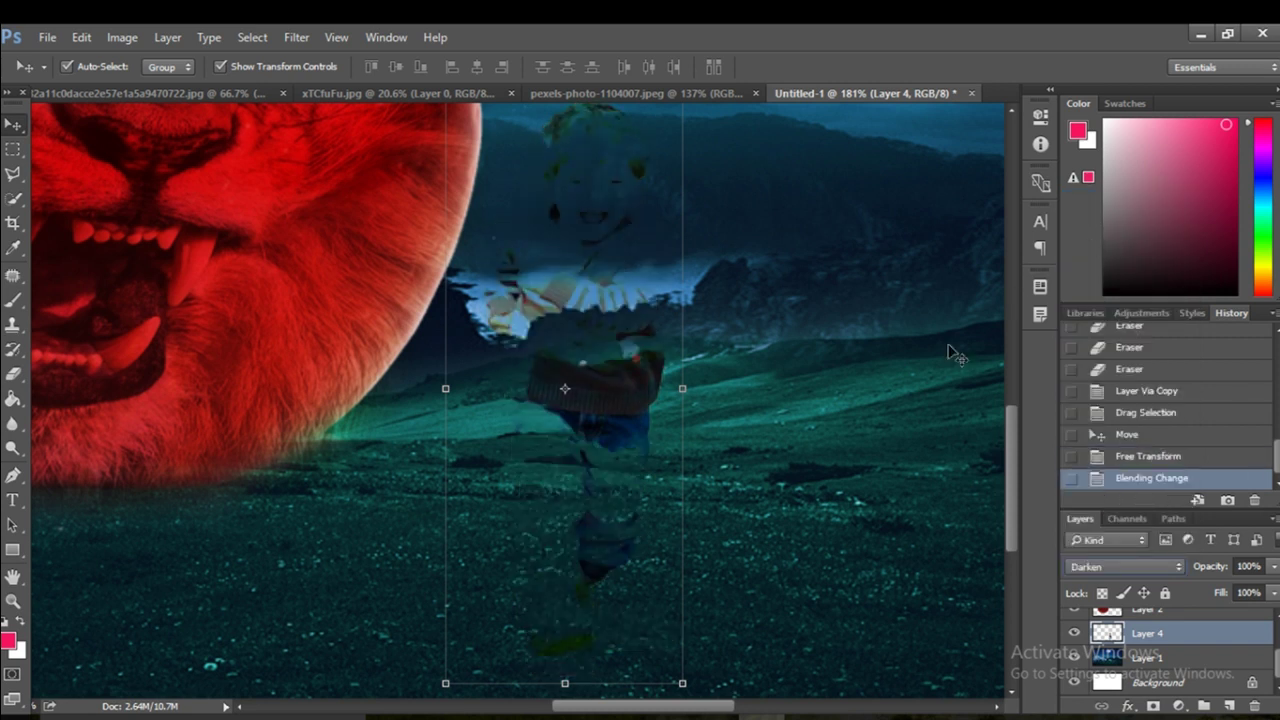
click(1125, 567)
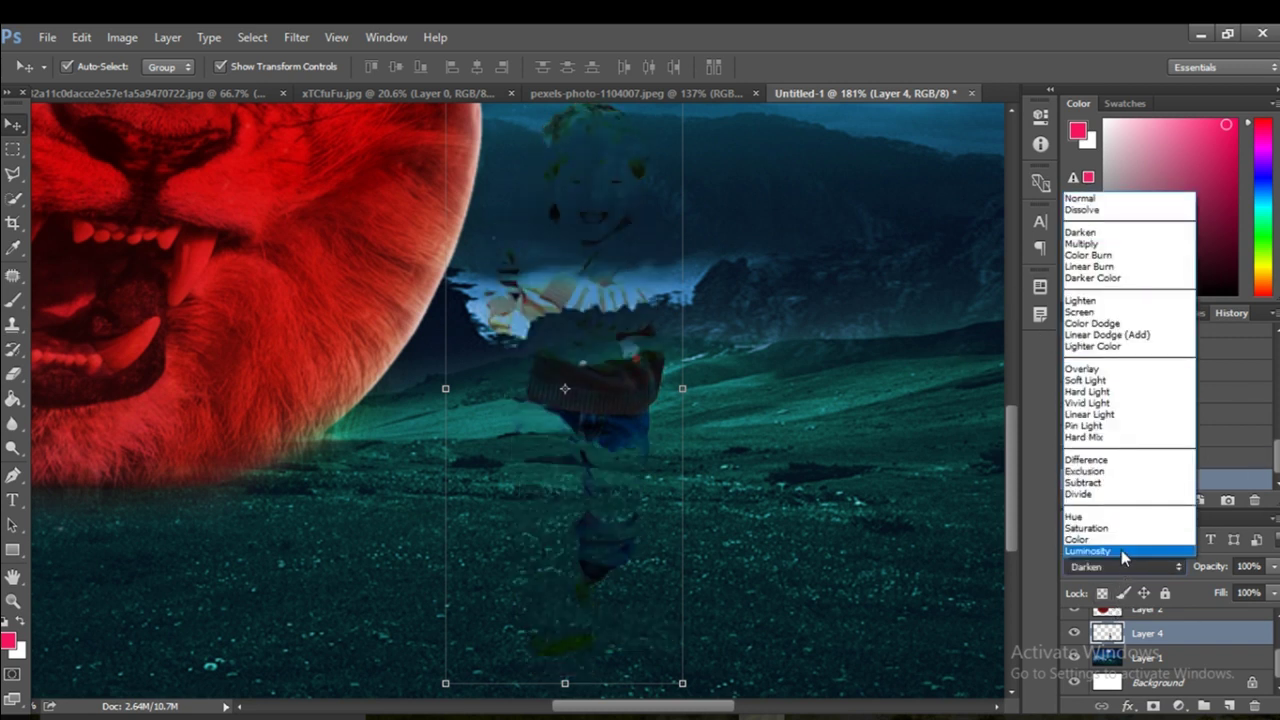
click(1082, 243)
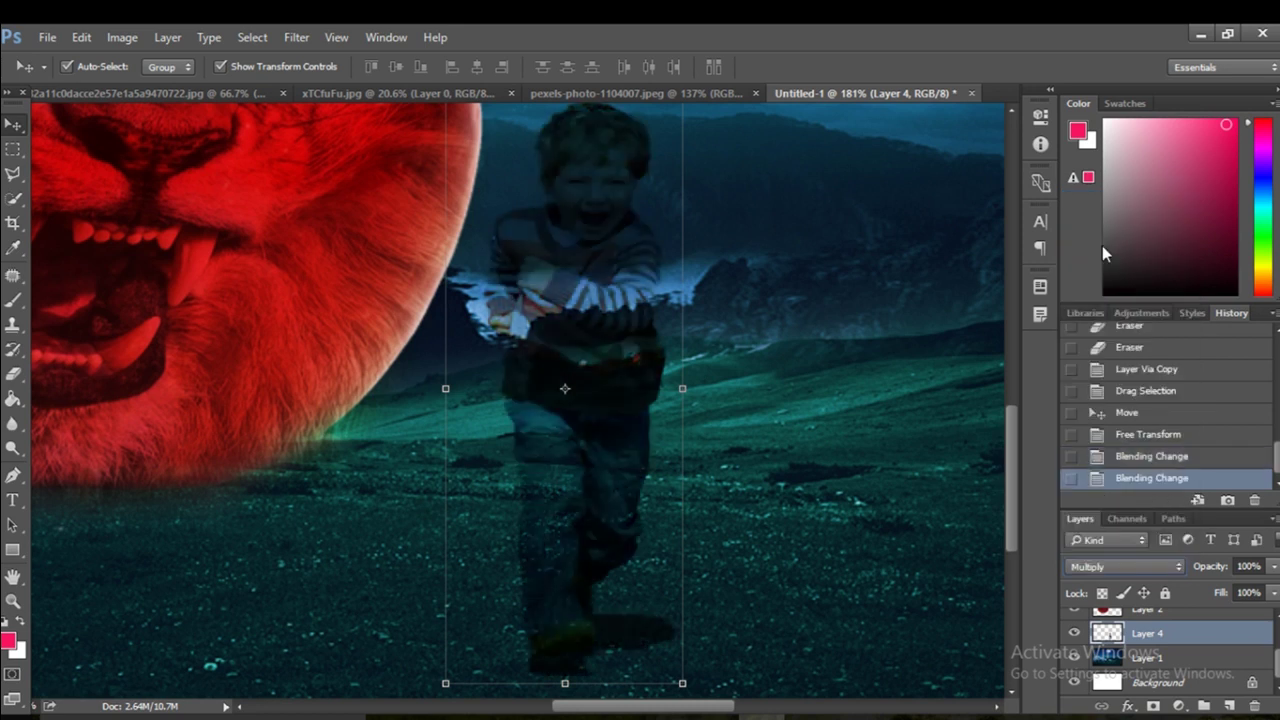
click(1115, 565)
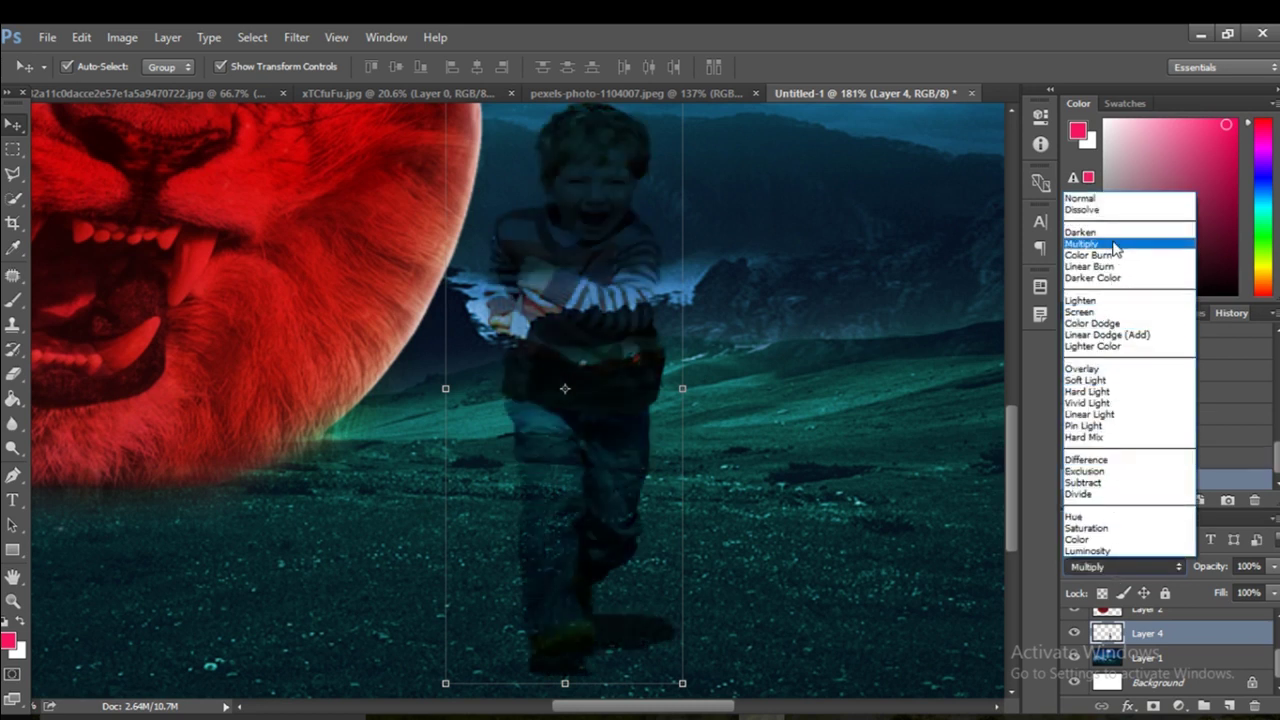
click(1112, 300)
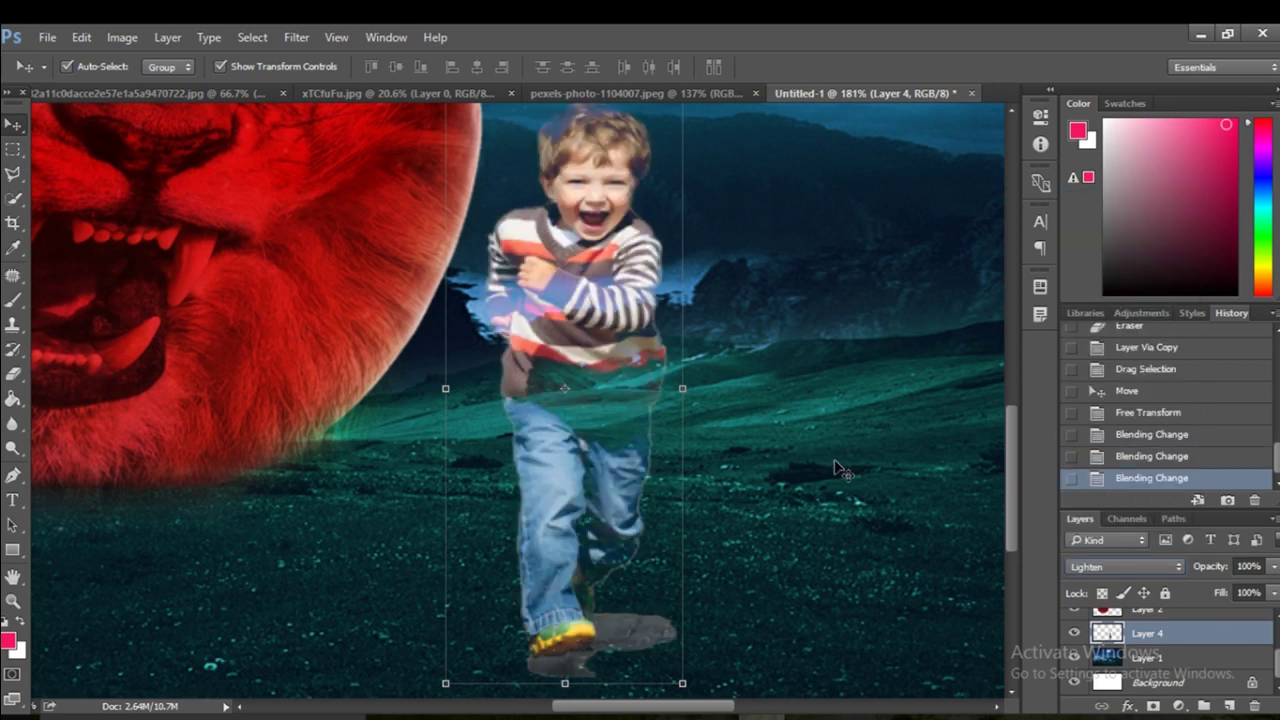
- Check the result, then undo the blend changes to return Layer 4 to Normal
scroll(838, 470, down, 3)
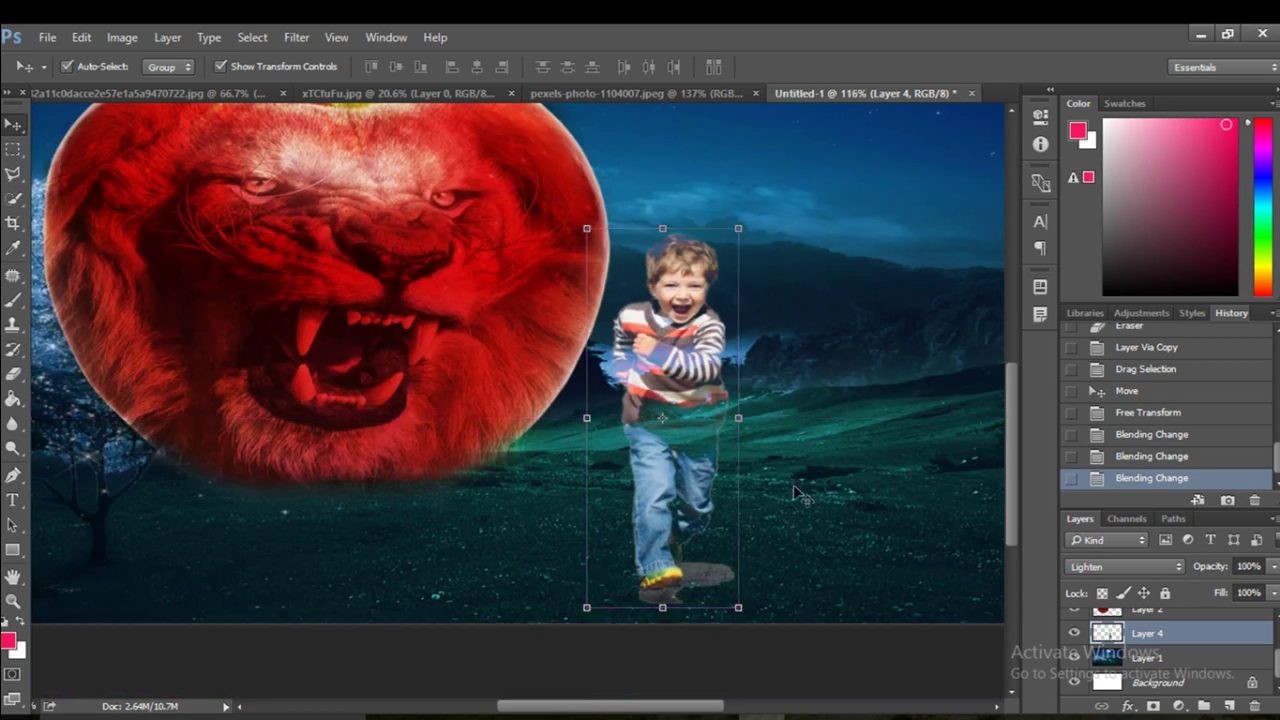
key(ctrl)
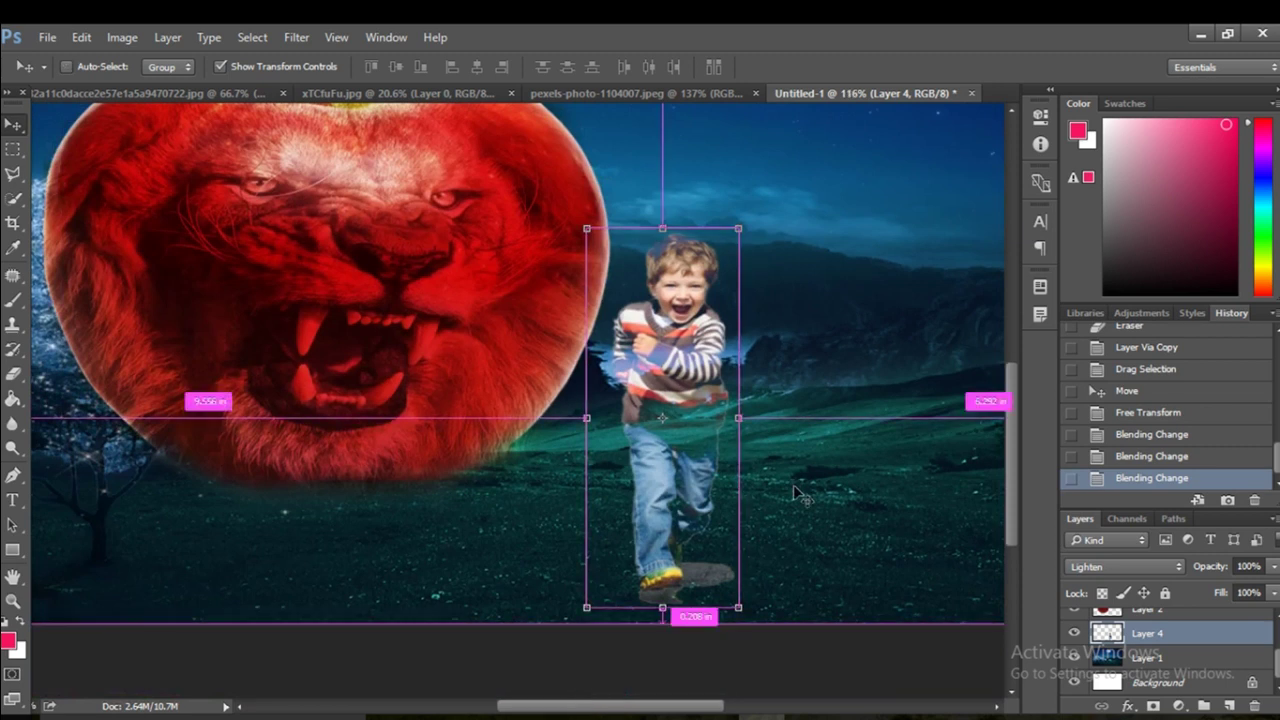
key(ctrl)
scroll(790, 455, down, 1)
scroll(772, 473, down, 1)
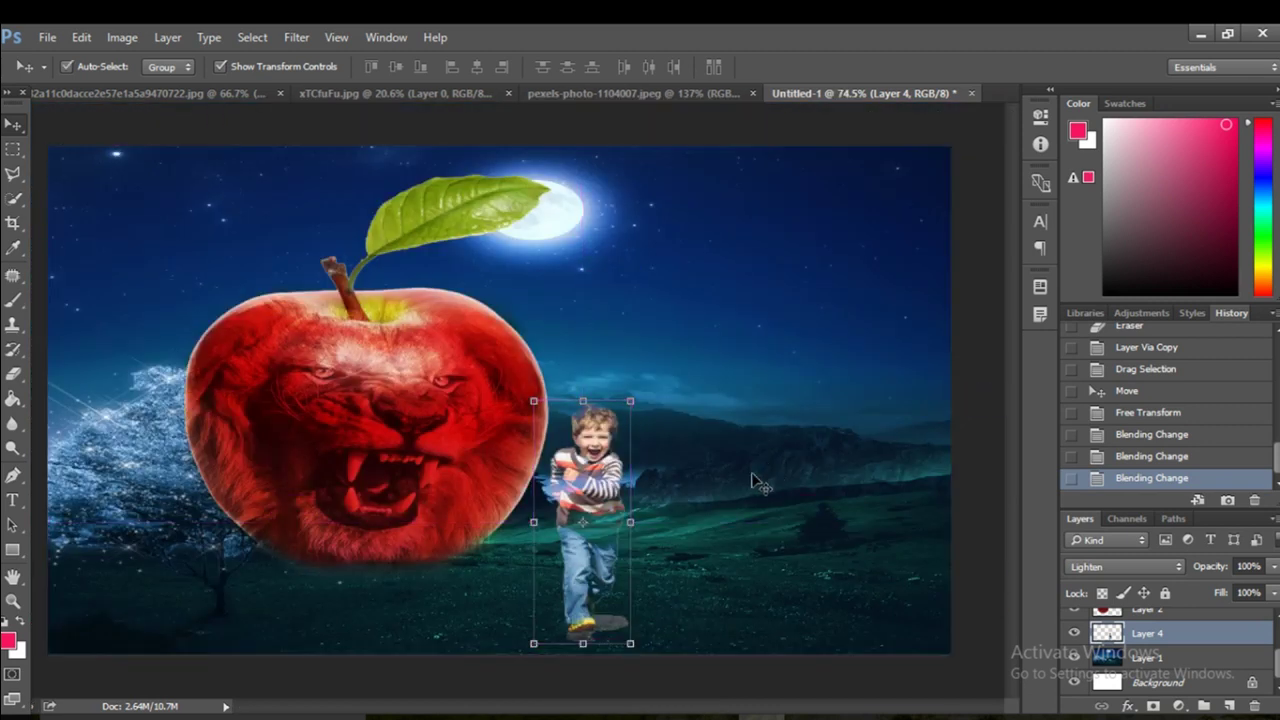
key(ctrl)
scroll(680, 537, up, 2)
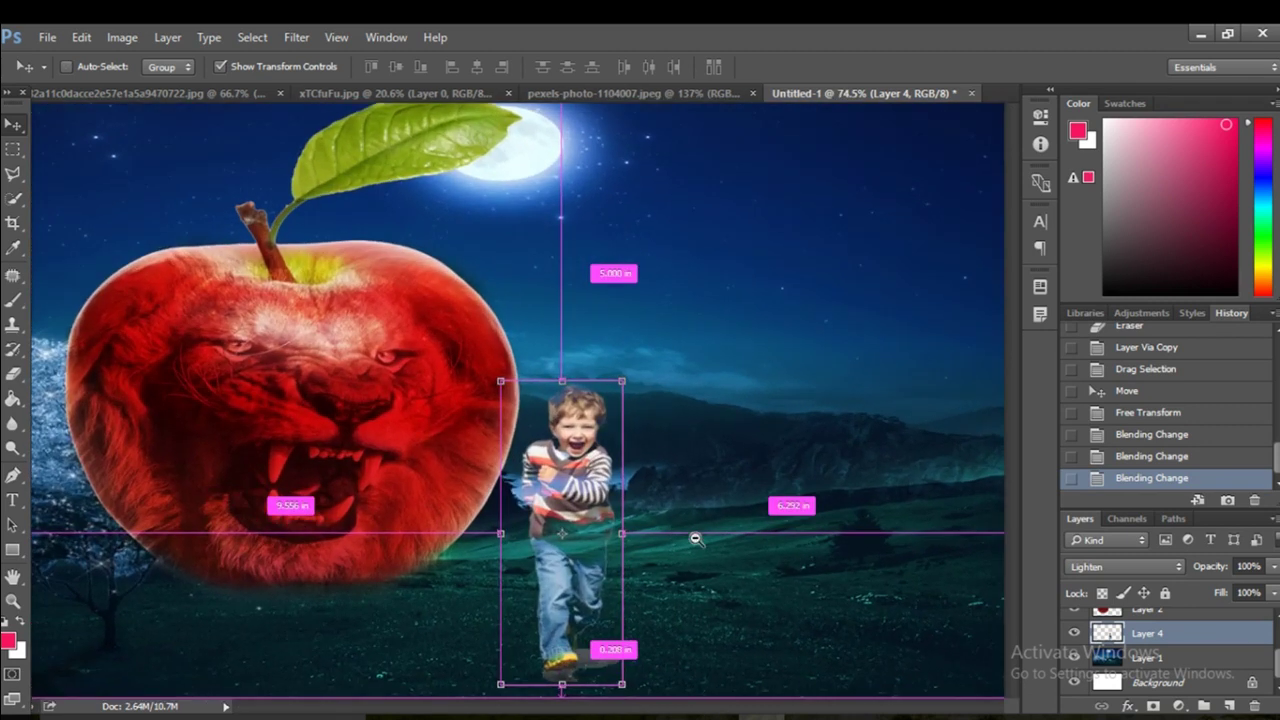
scroll(691, 540, up, 1)
scroll(695, 546, up, 1)
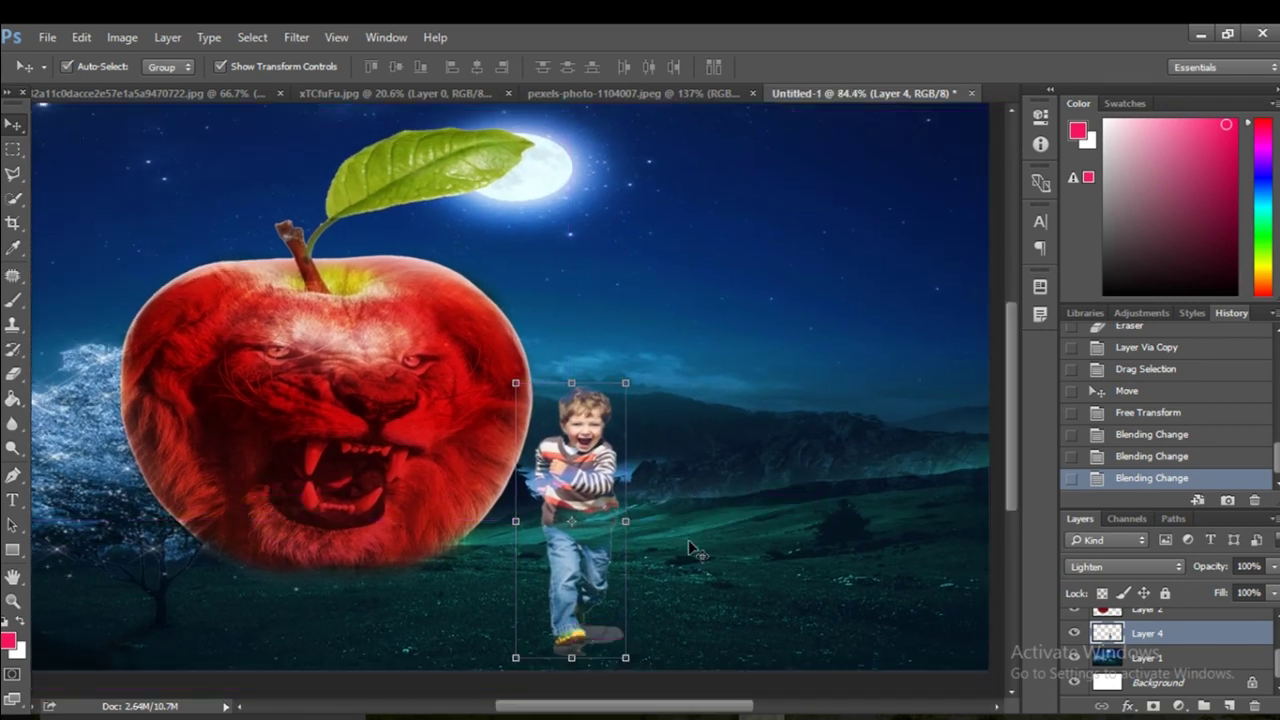
scroll(676, 548, down, 1)
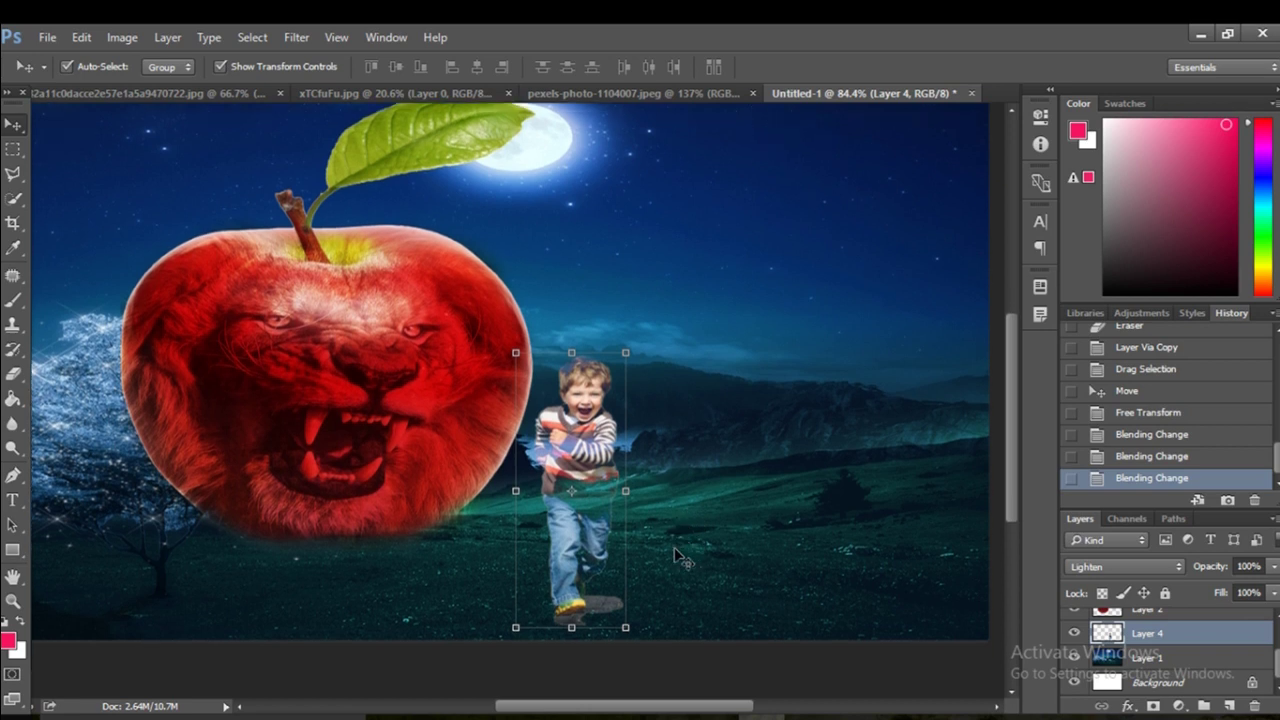
key(ctrl+z)
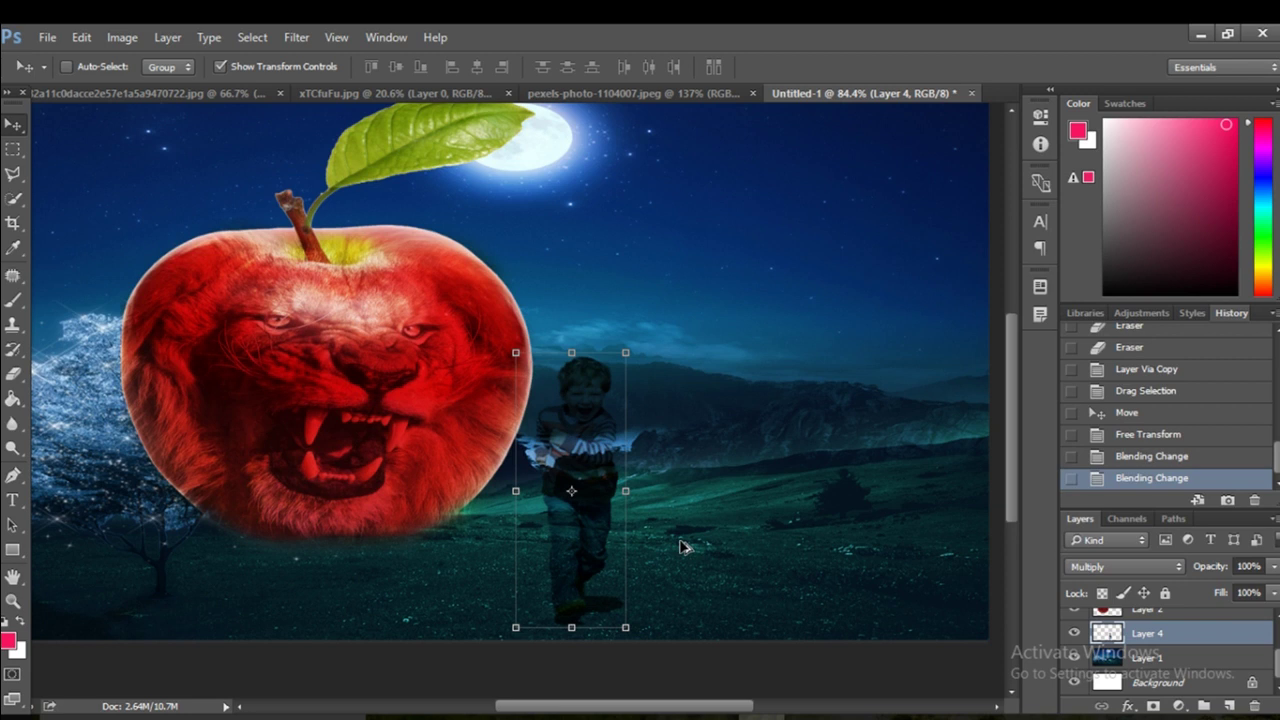
key(ctrl+alt+z)
key(ctrl+alt+z)
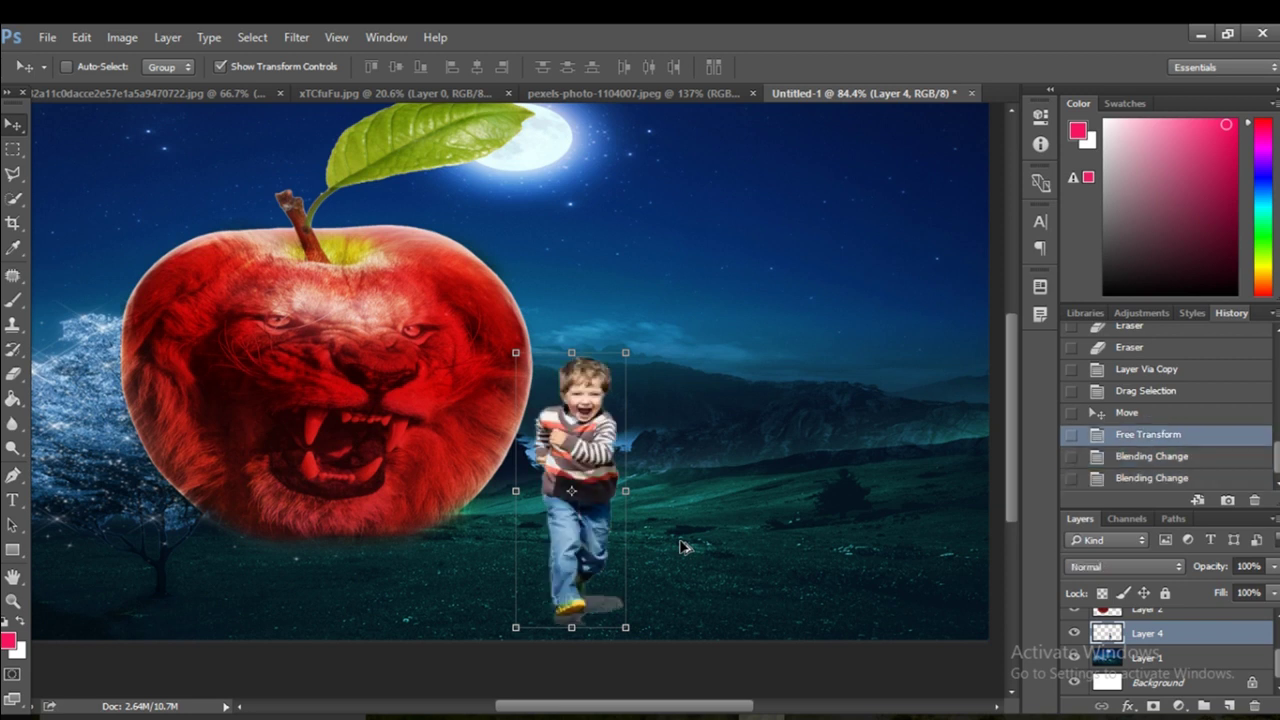
- Erase the grey shadow beside and below the boy's shoe, finishing with a 32 px eraser
key(ctrl)
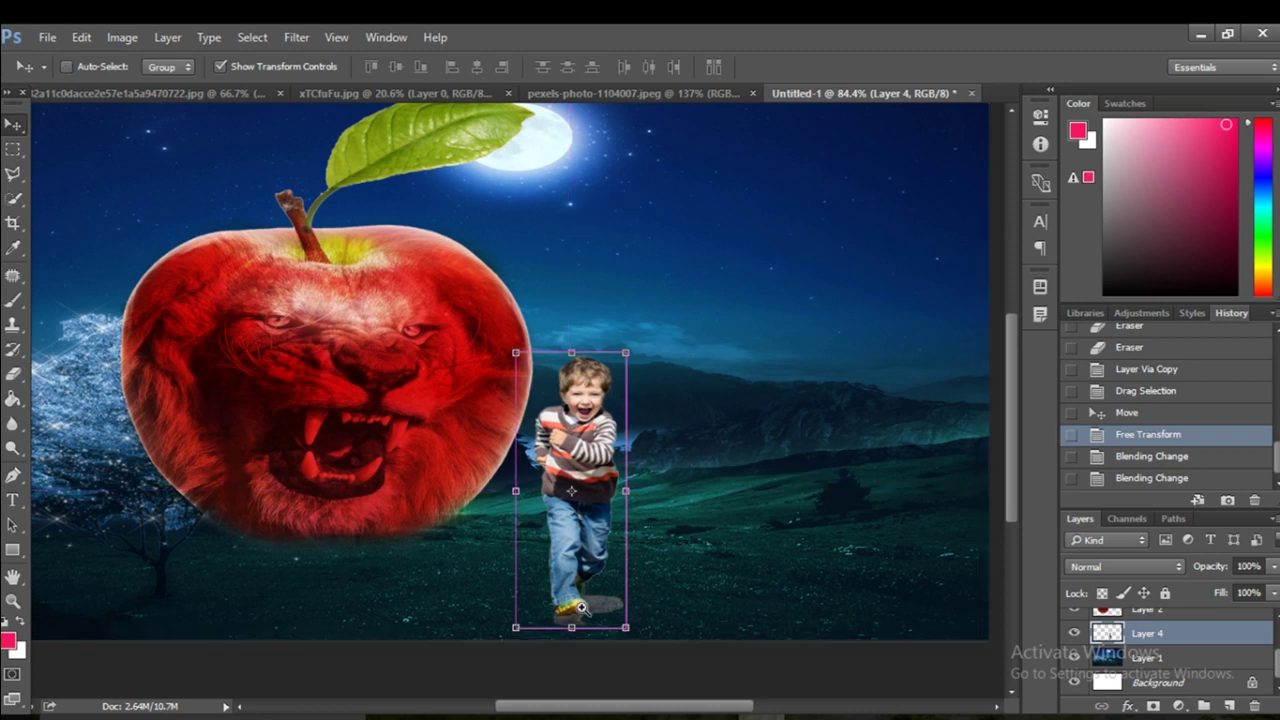
drag(580, 606, 668, 608)
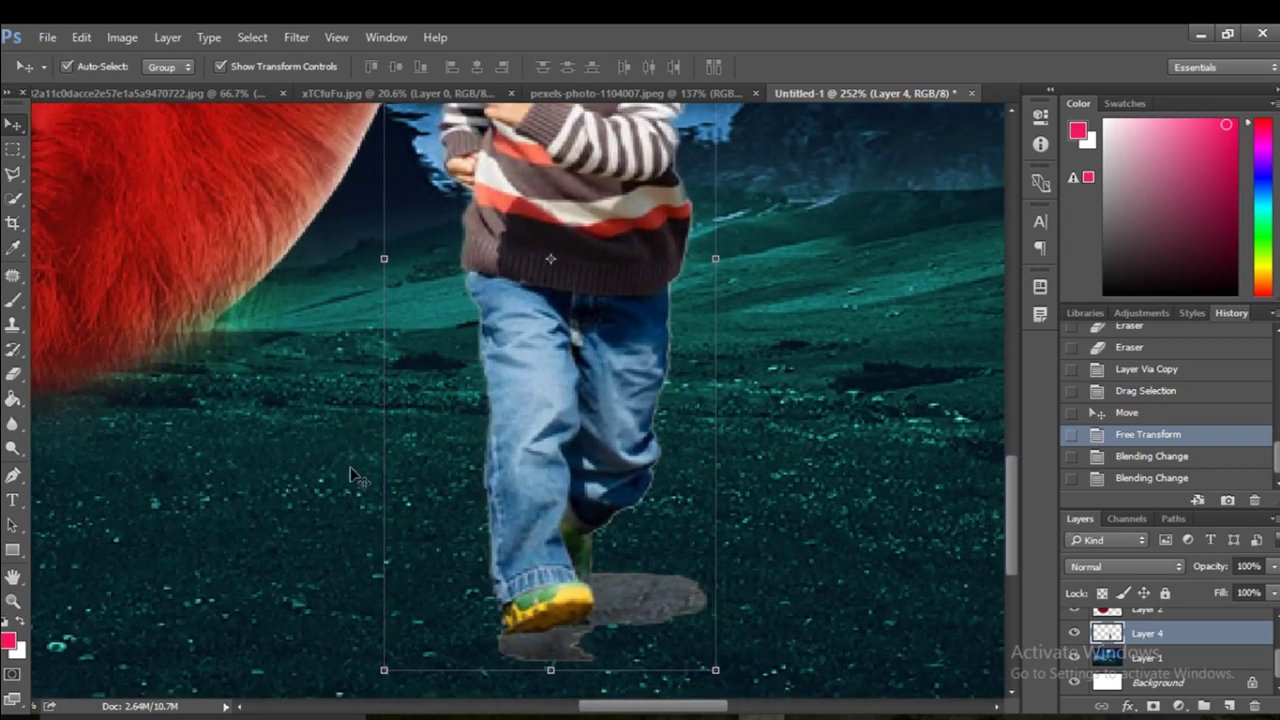
click(13, 373)
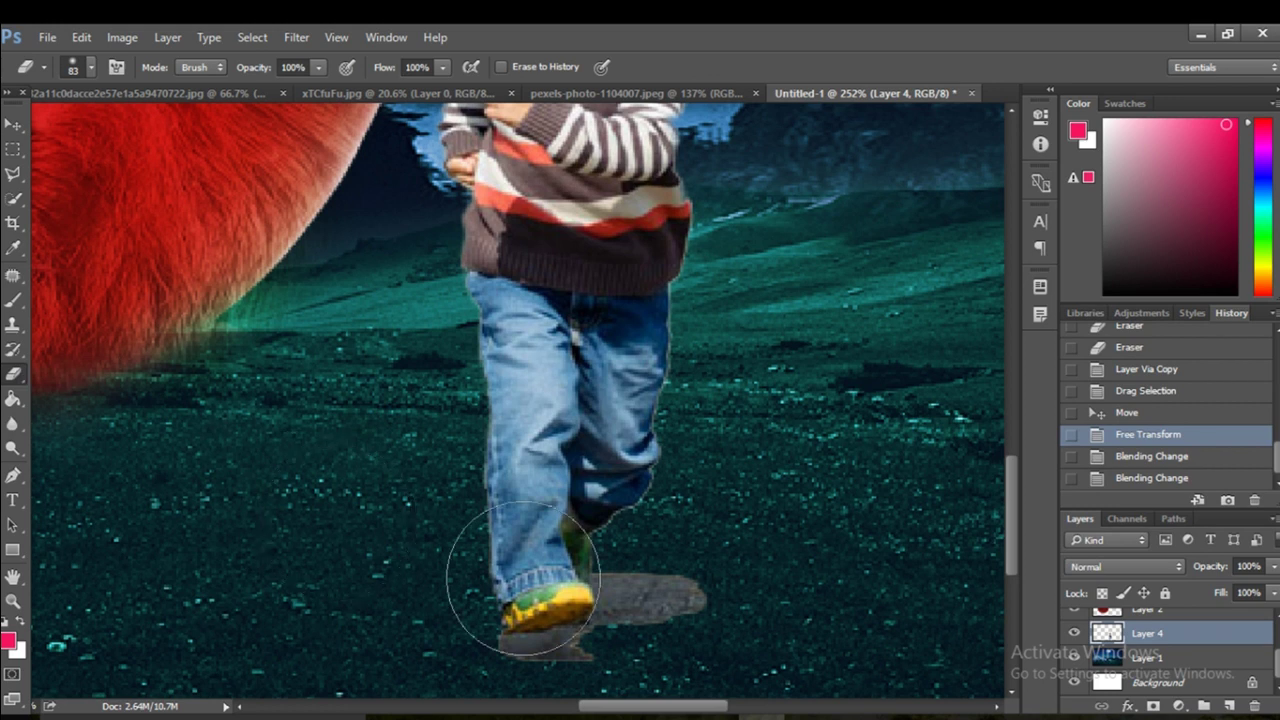
drag(729, 586, 640, 595)
mouse_move(640, 595)
mouse_down()
mouse_move(687, 607)
mouse_move(671, 651)
mouse_move(529, 671)
mouse_up()
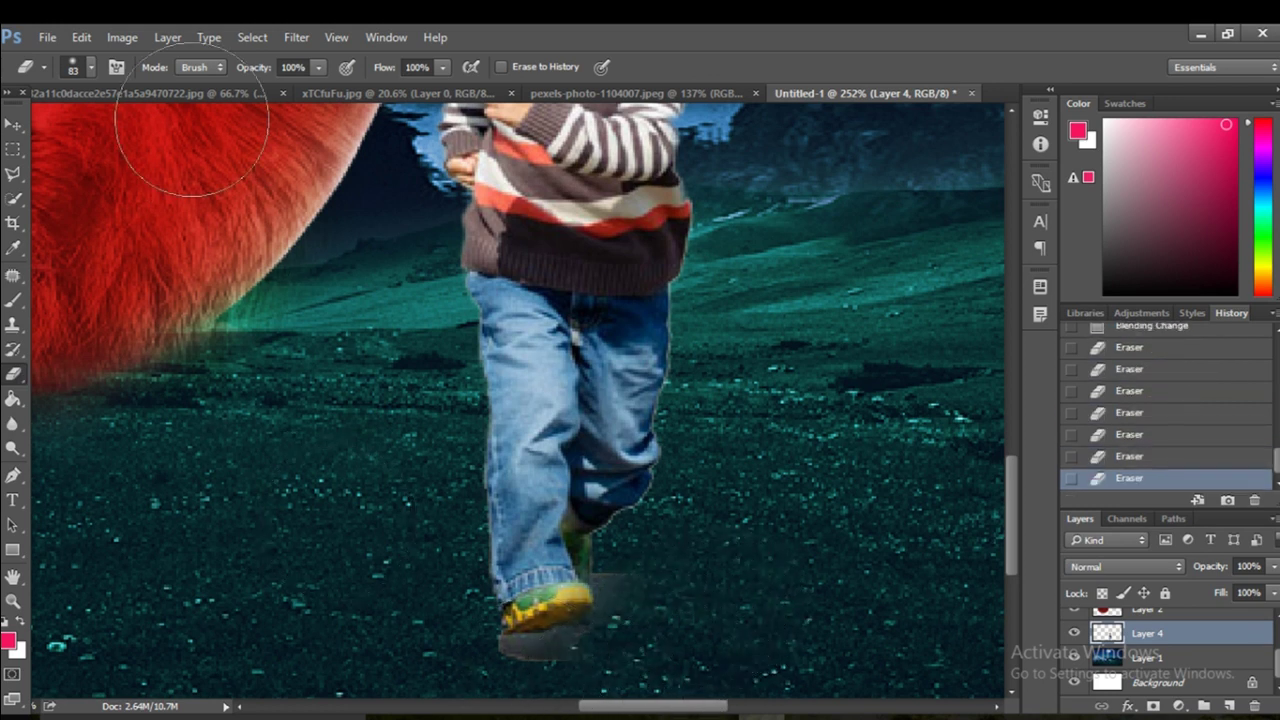
click(89, 72)
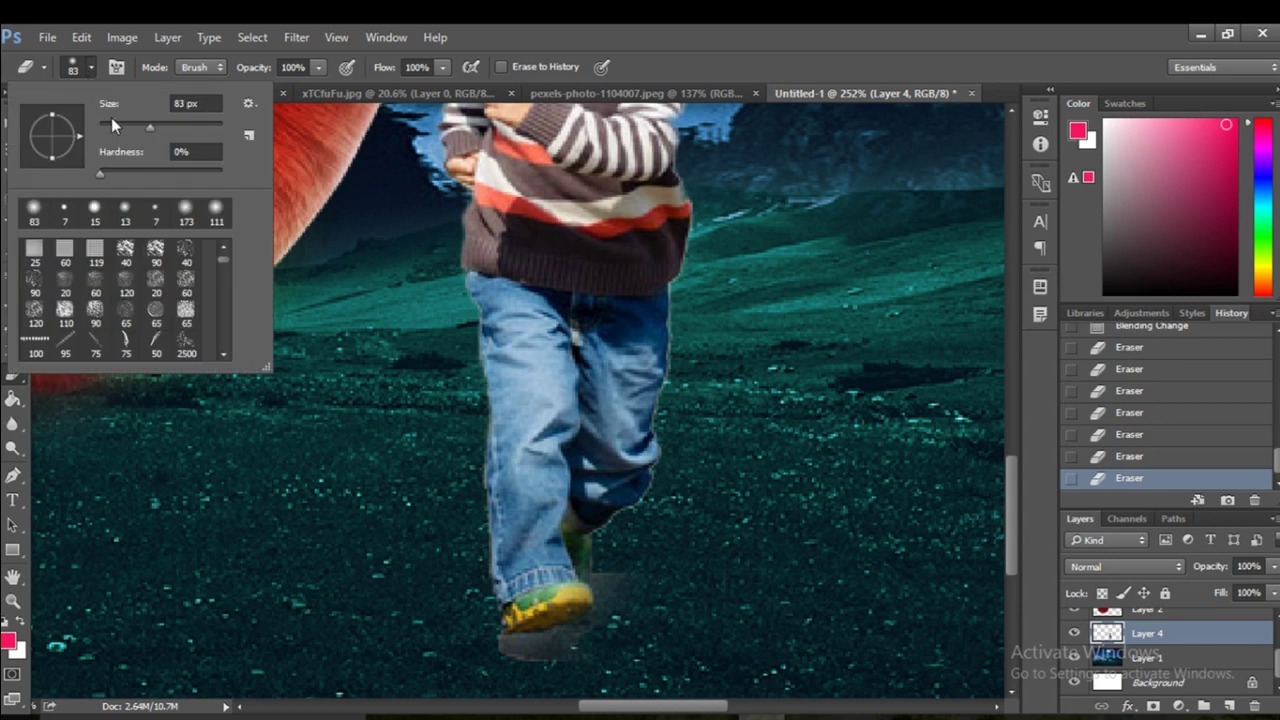
click(119, 124)
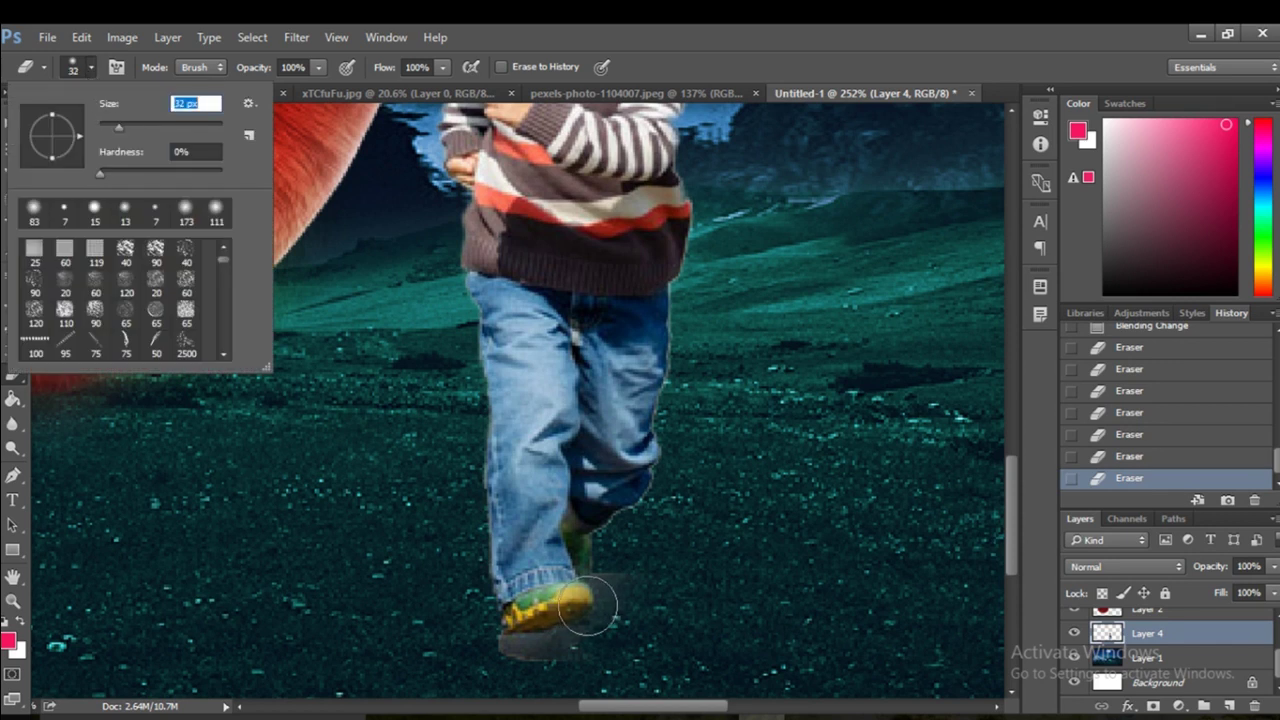
click(560, 640)
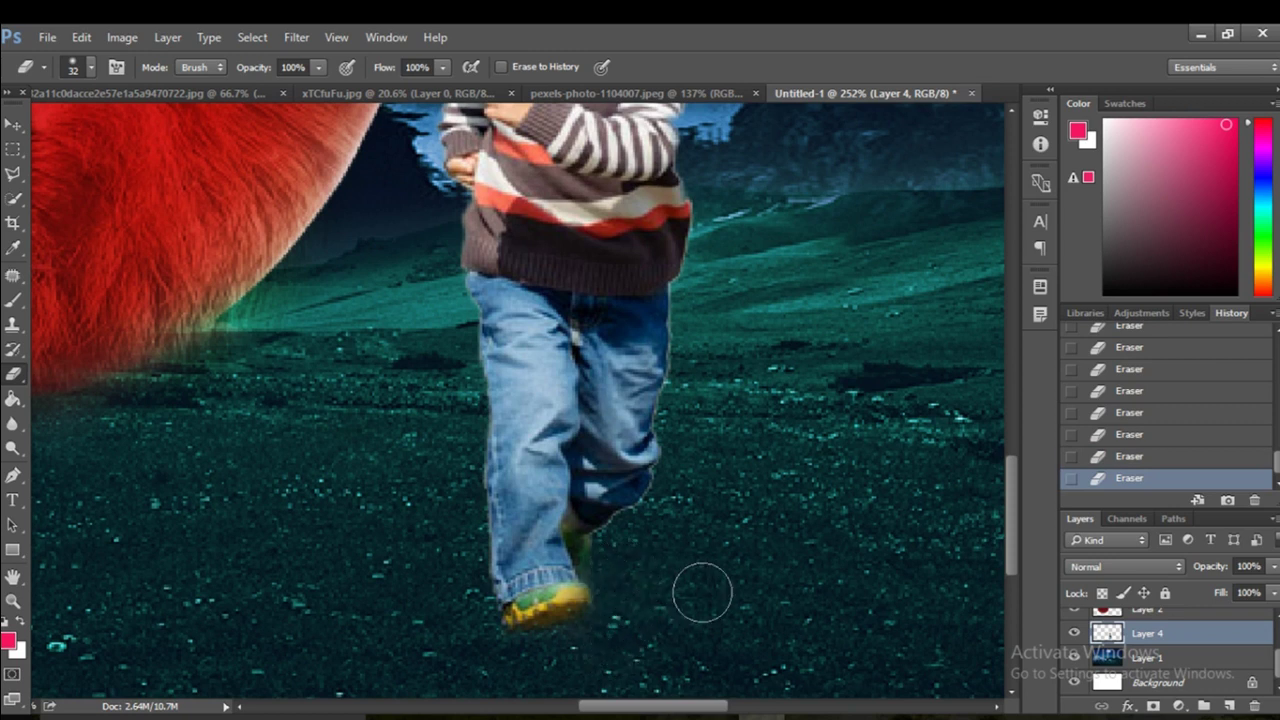
key(ctrl+0)
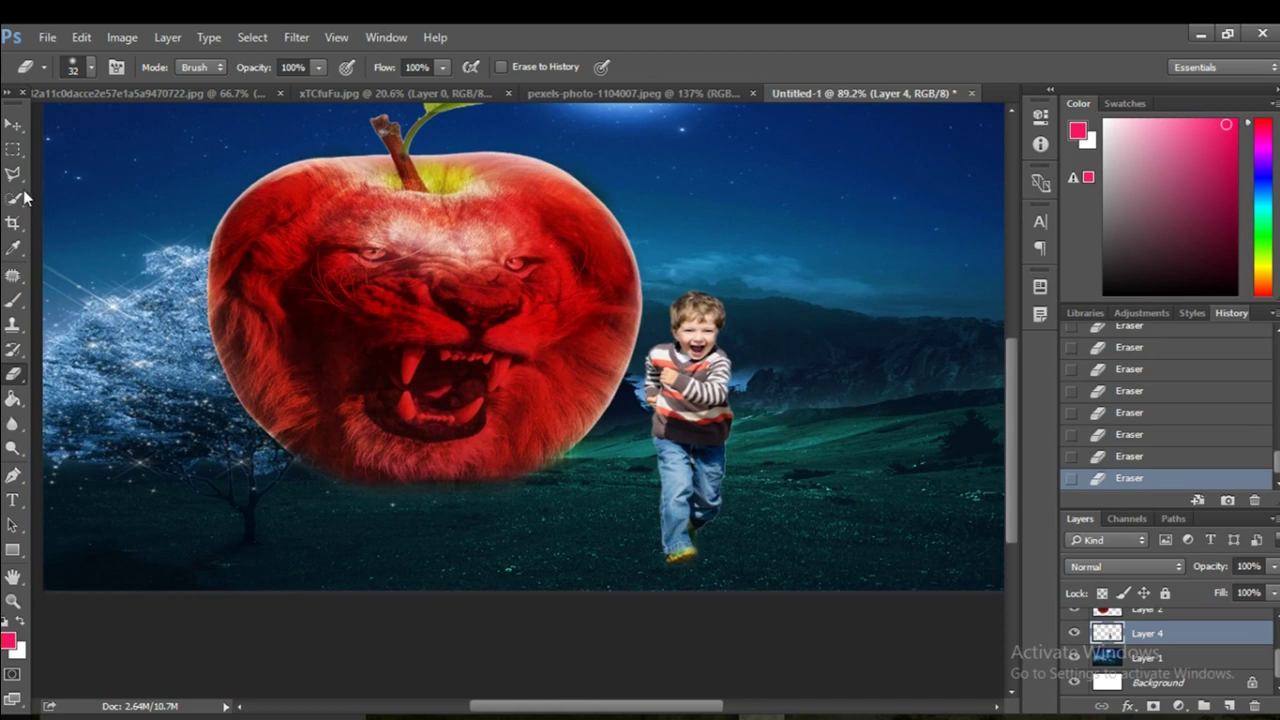
- Scroll up to show the moon and make the night-sky Layer 1 active
click(13, 124)
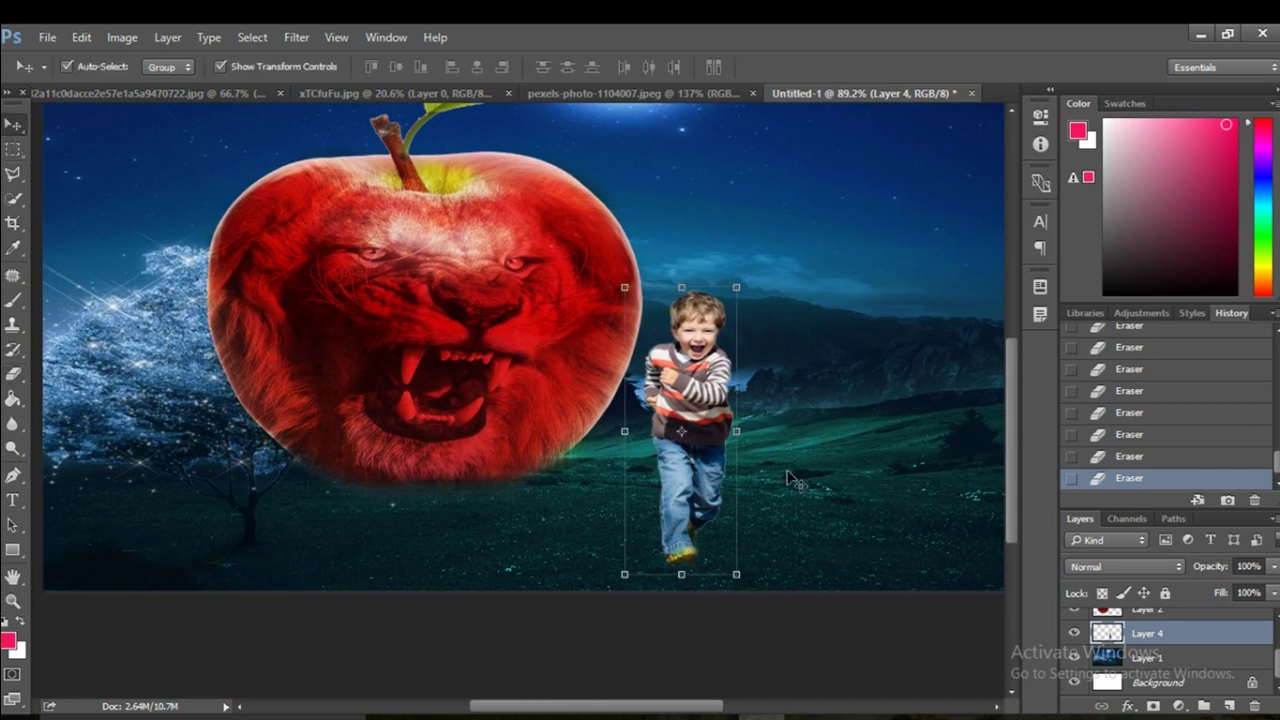
scroll(855, 643, up, 2)
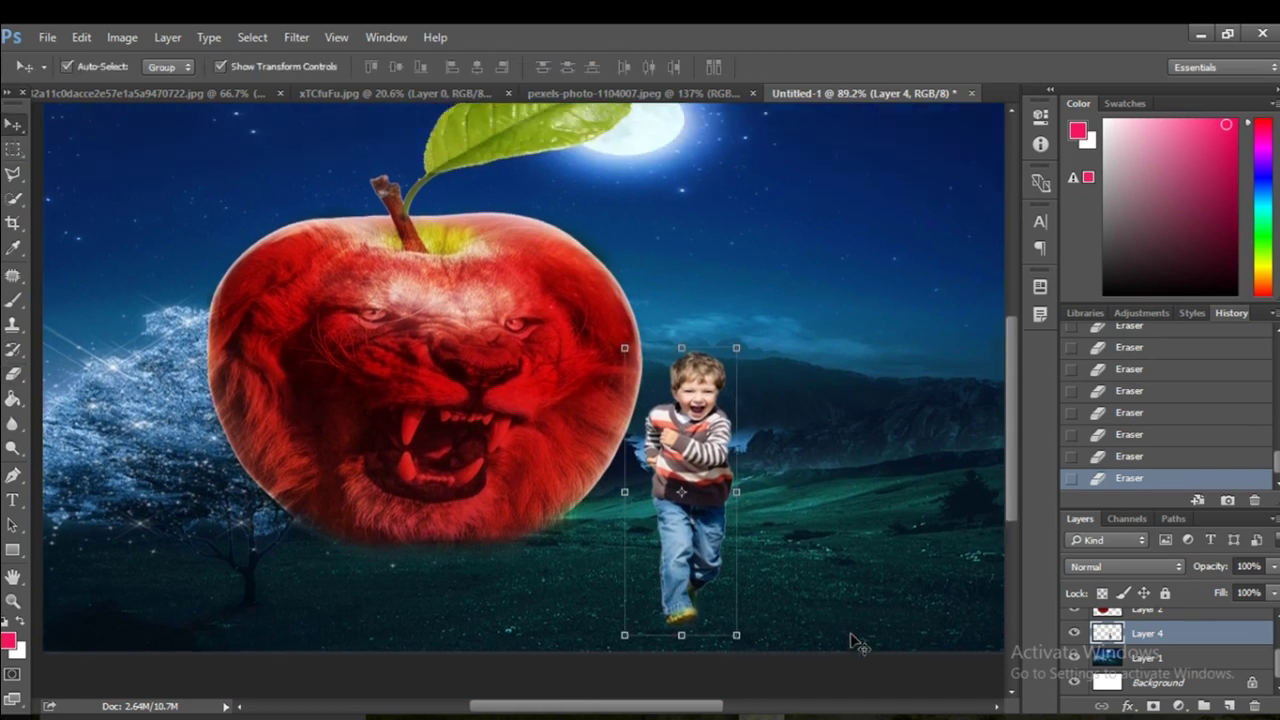
scroll(855, 643, up, 2)
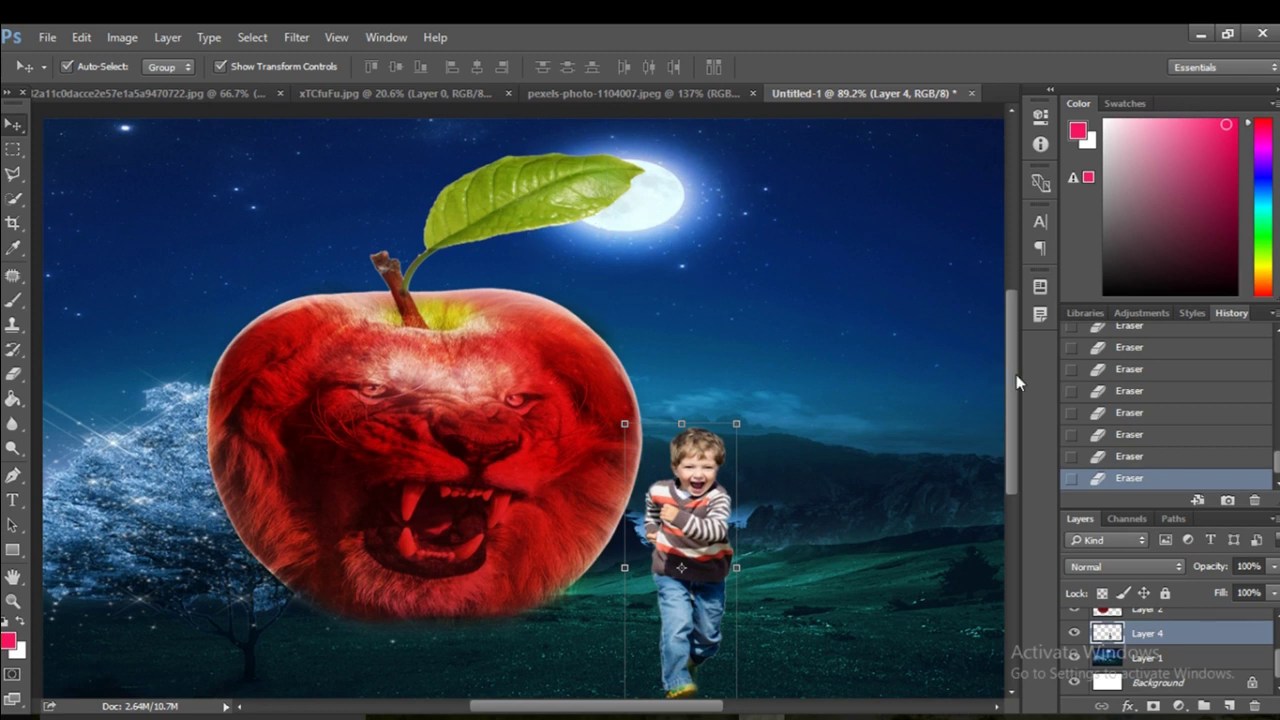
drag(1016, 374, 992, 340)
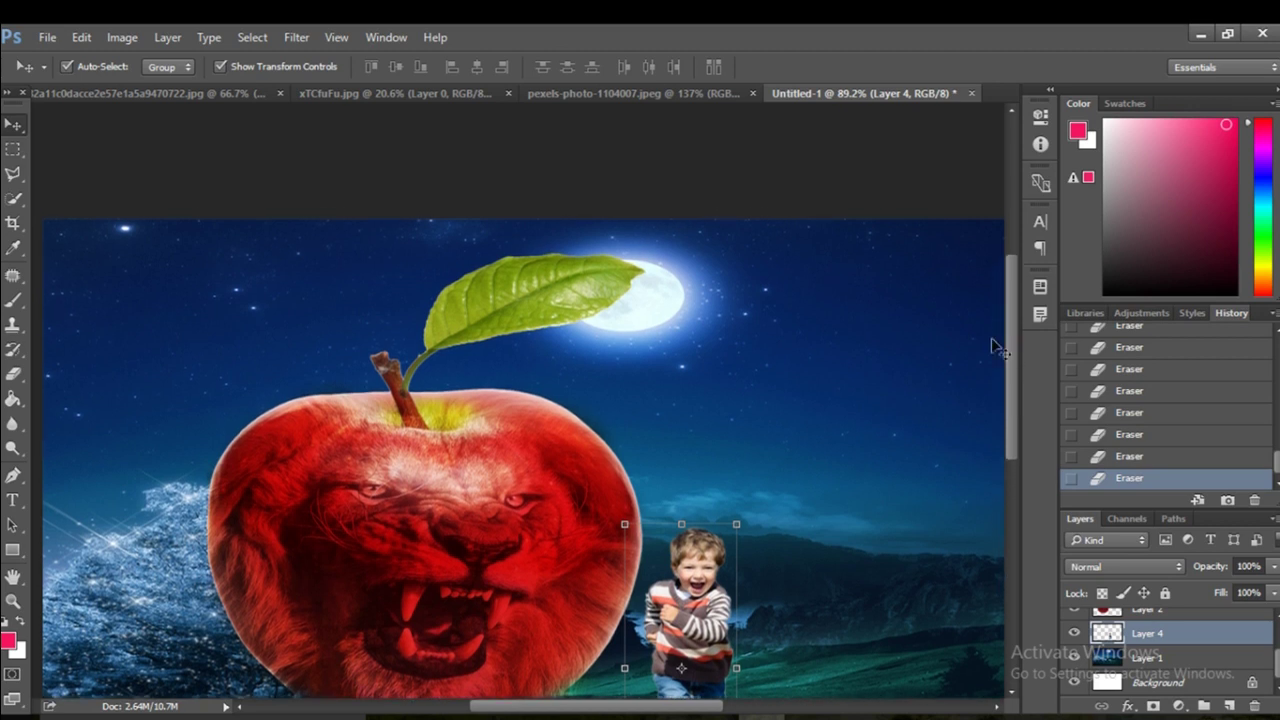
click(1153, 660)
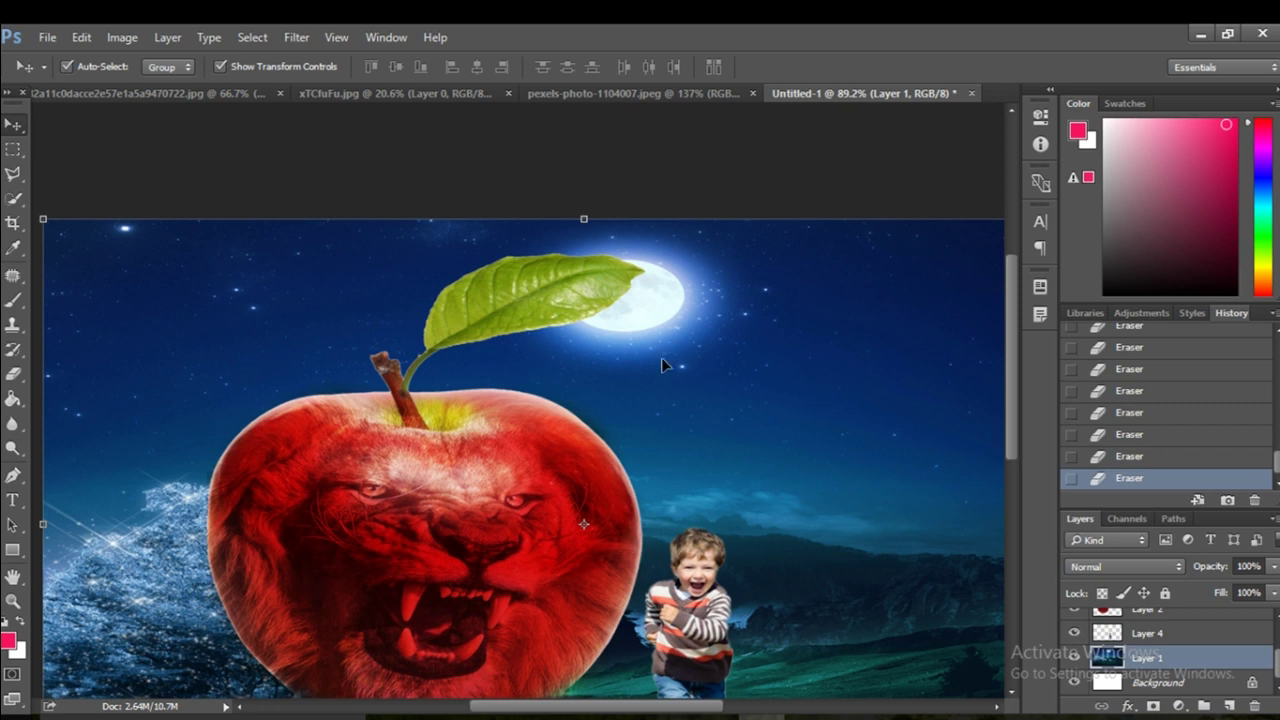
- Patch the moon by the apple's leaf with plain sky using the Patch Tool, then deselect
click(9, 284)
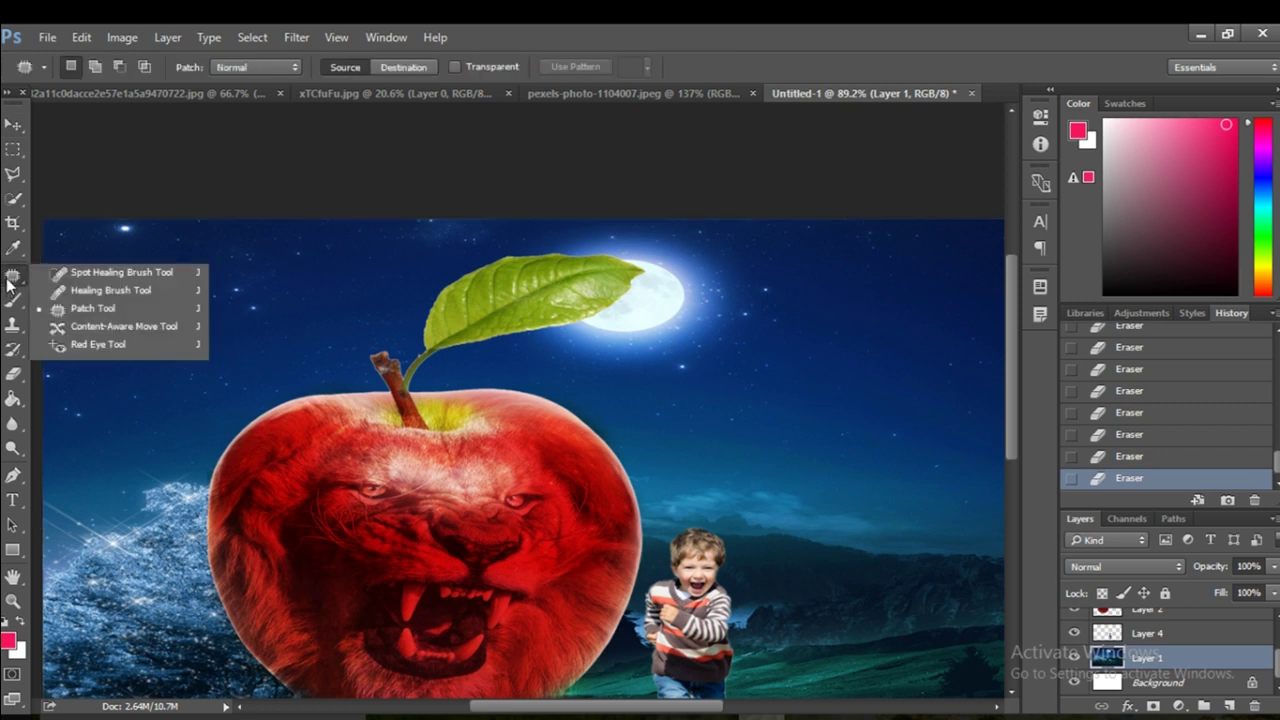
click(118, 314)
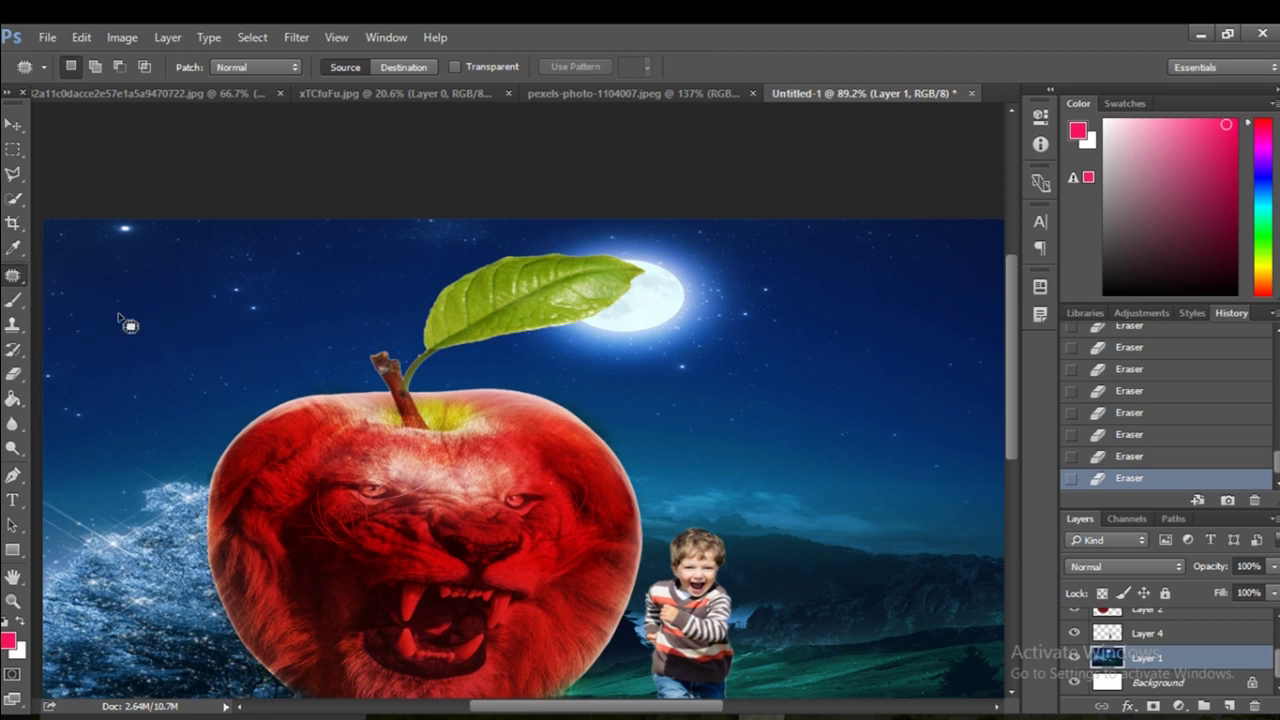
mouse_move(722, 260)
mouse_down()
mouse_move(549, 240)
mouse_move(529, 294)
mouse_move(537, 363)
mouse_move(600, 400)
mouse_move(691, 390)
mouse_move(737, 323)
mouse_move(730, 266)
mouse_up()
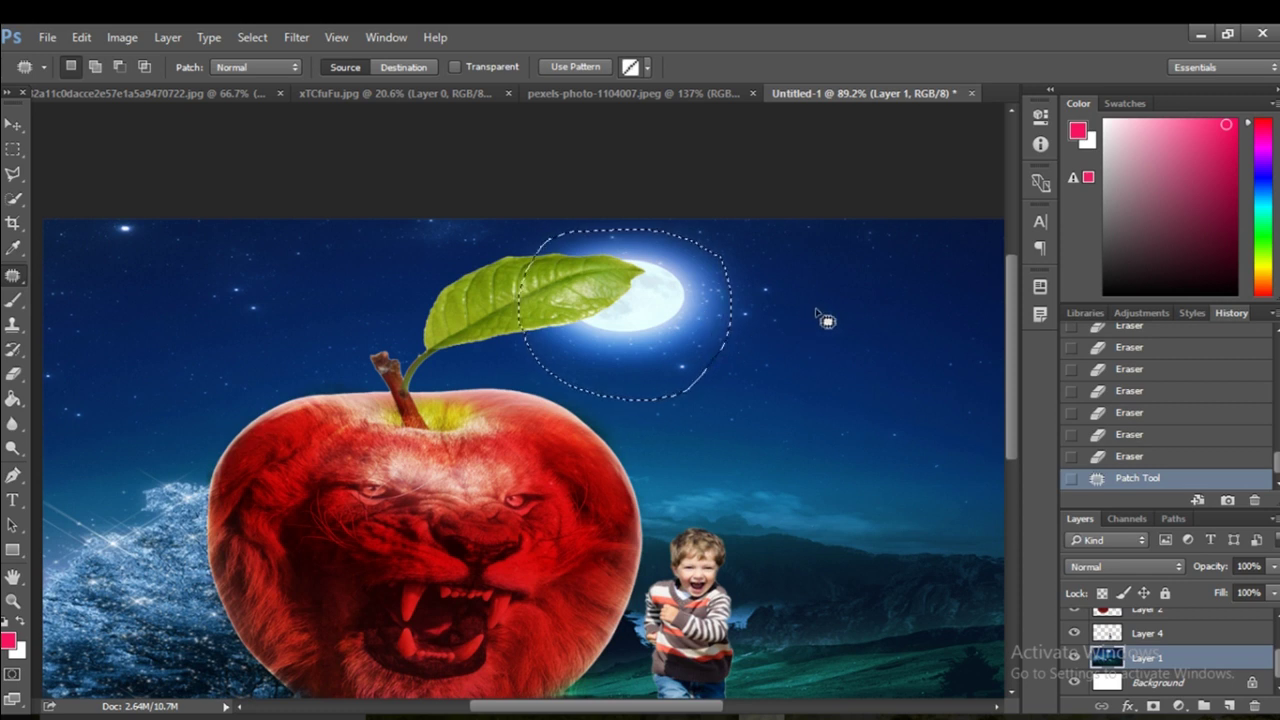
mouse_move(701, 310)
mouse_down()
mouse_move(920, 316)
mouse_move(920, 334)
mouse_up()
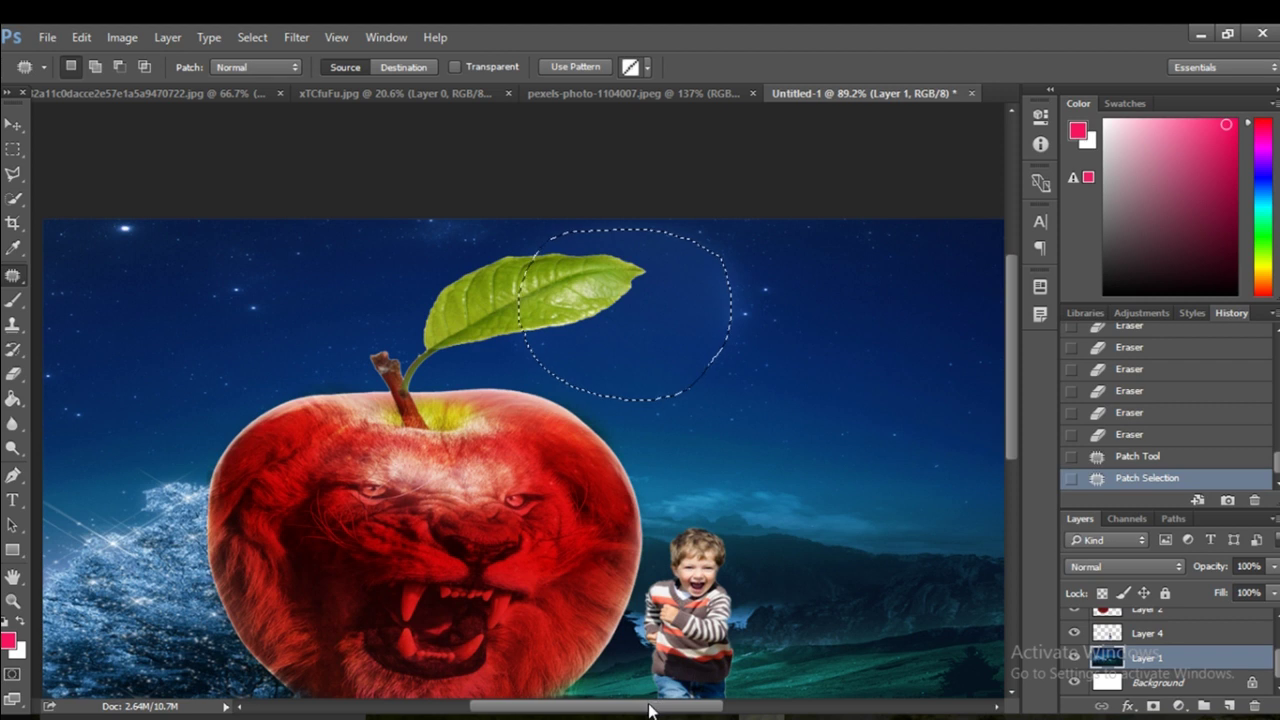
drag(655, 706, 725, 706)
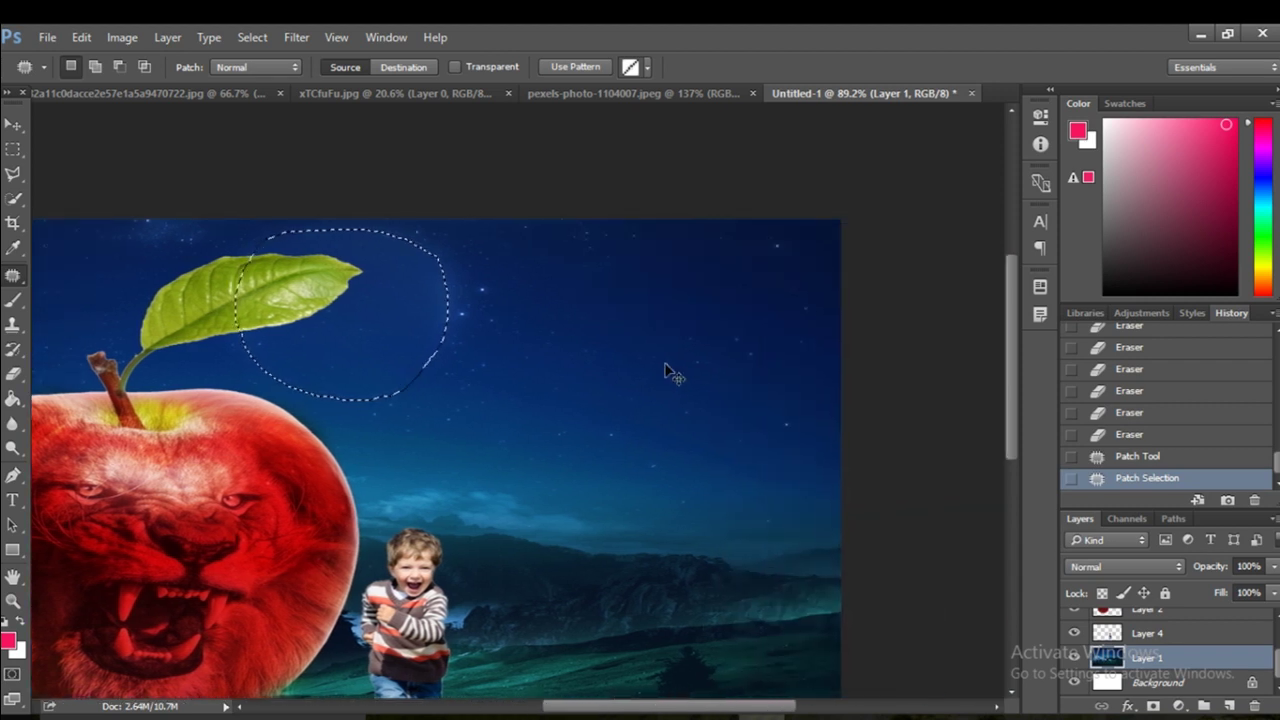
key(ctrl+d)
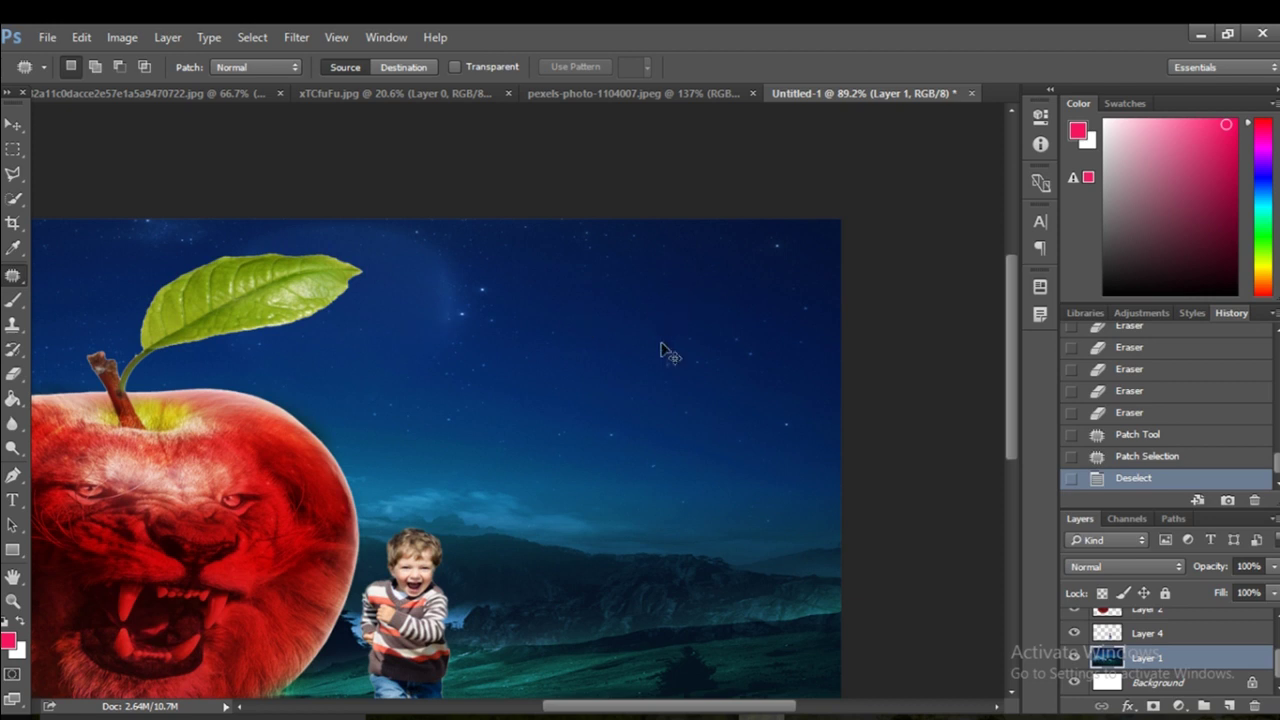
- Paste the moon as Layer 5 and move it up and to the right
key(ctrl+v)
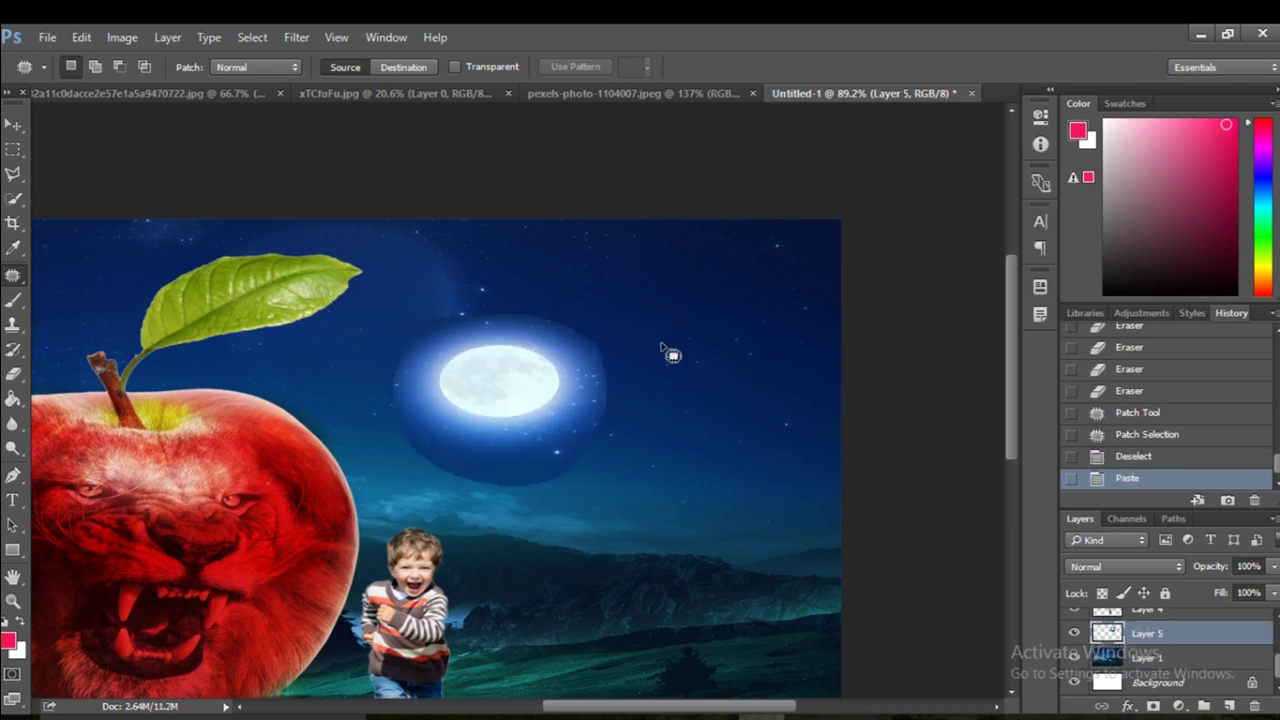
click(13, 125)
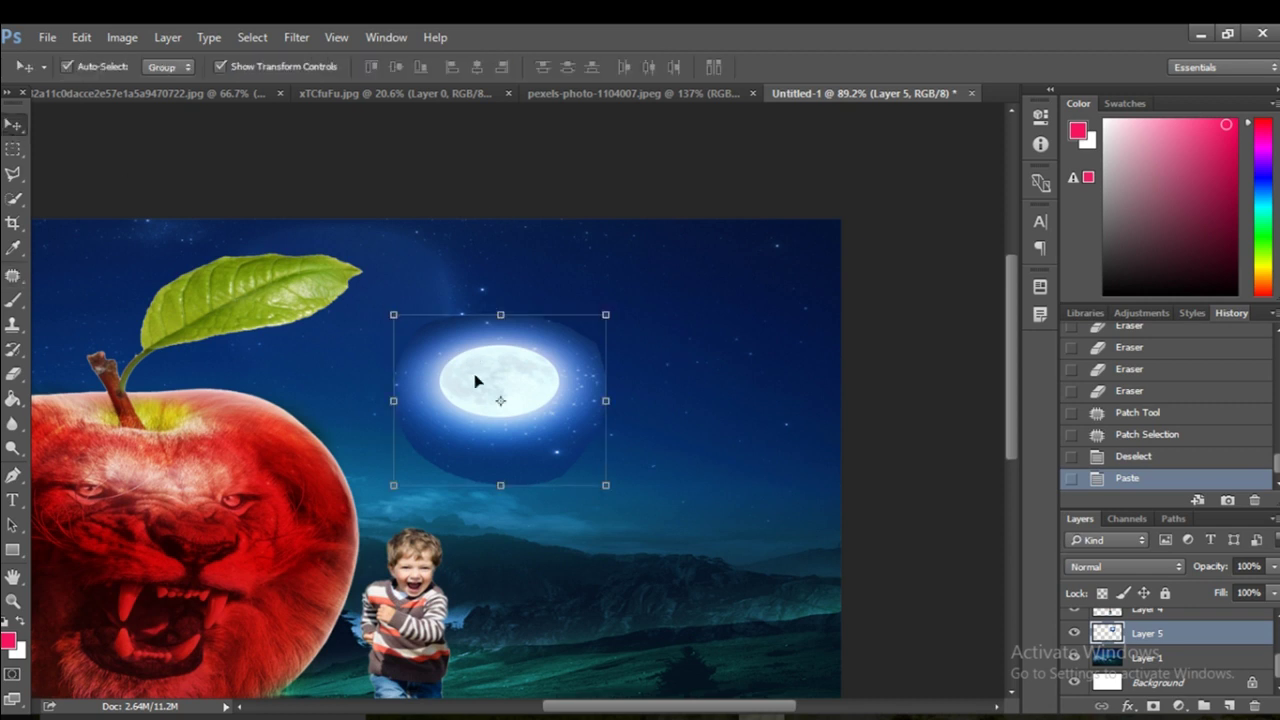
drag(476, 381, 657, 309)
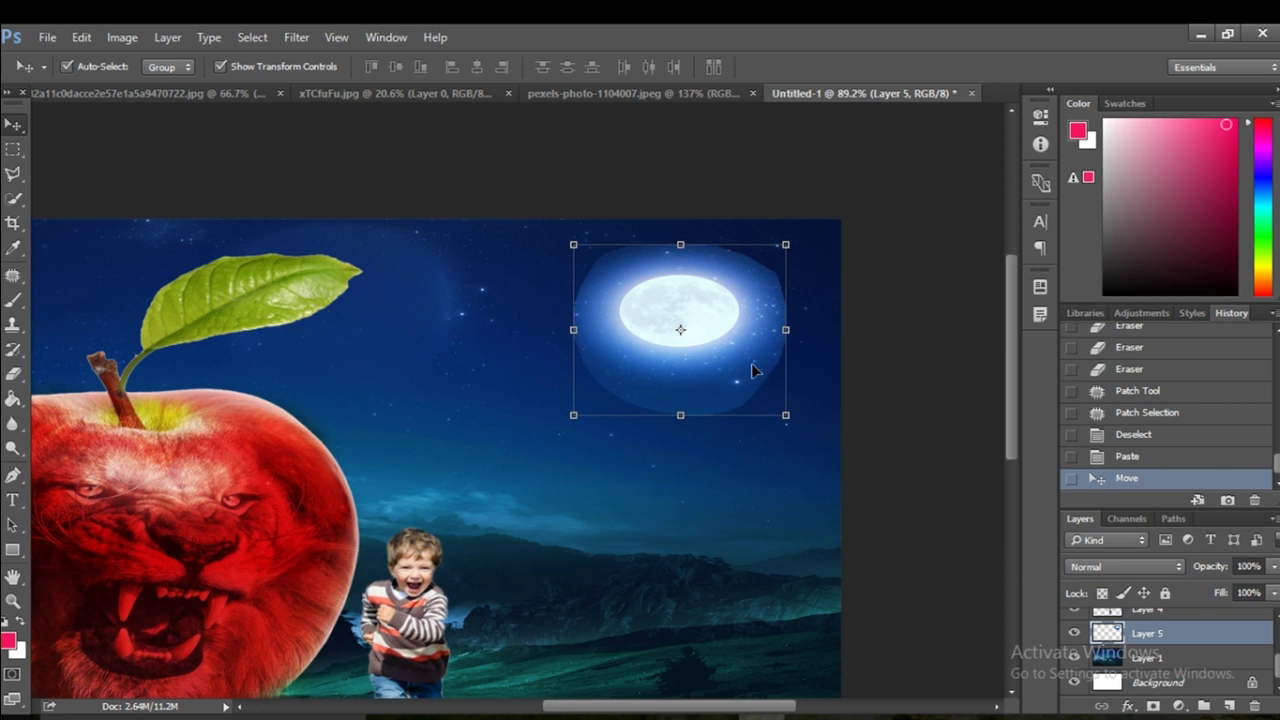
- Erase the right edge and a stray bit of the moon's glow
click(16, 376)
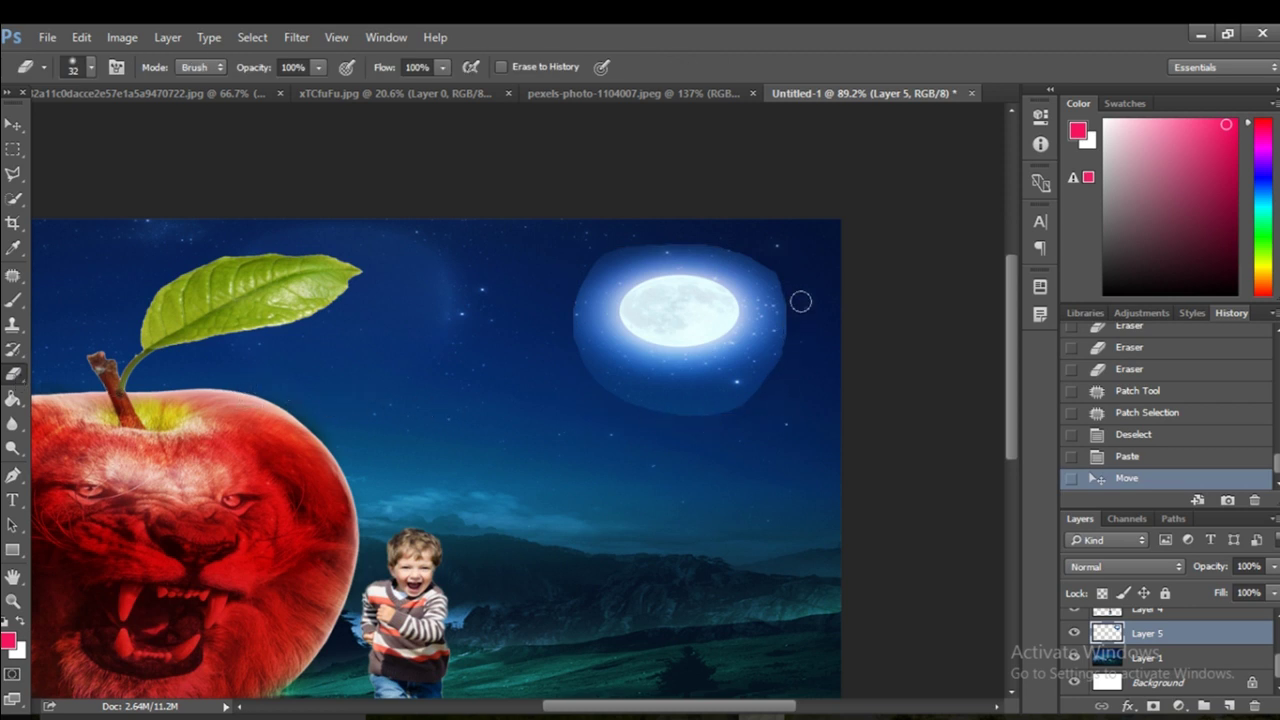
mouse_move(783, 278)
mouse_down()
mouse_move(784, 360)
mouse_move(783, 291)
mouse_move(751, 260)
mouse_move(691, 243)
mouse_move(605, 256)
mouse_move(563, 300)
mouse_move(589, 366)
mouse_move(626, 397)
mouse_move(691, 414)
mouse_move(759, 389)
mouse_up()
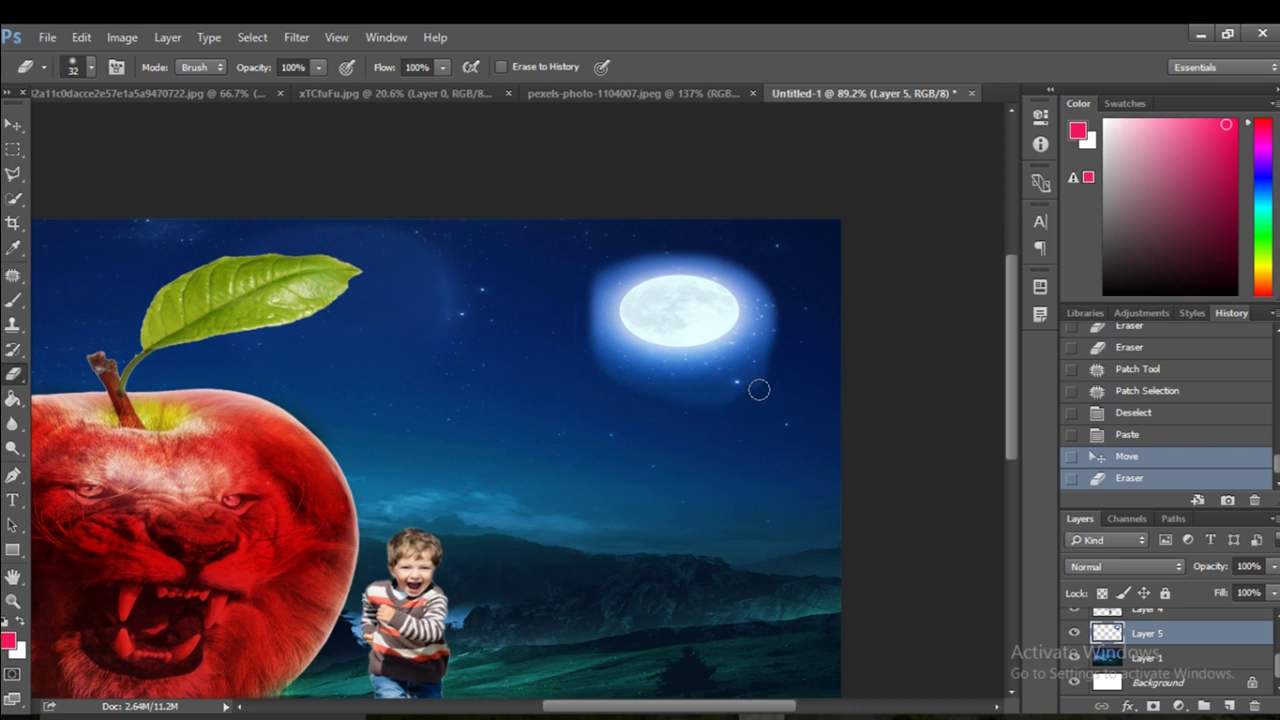
click(635, 412)
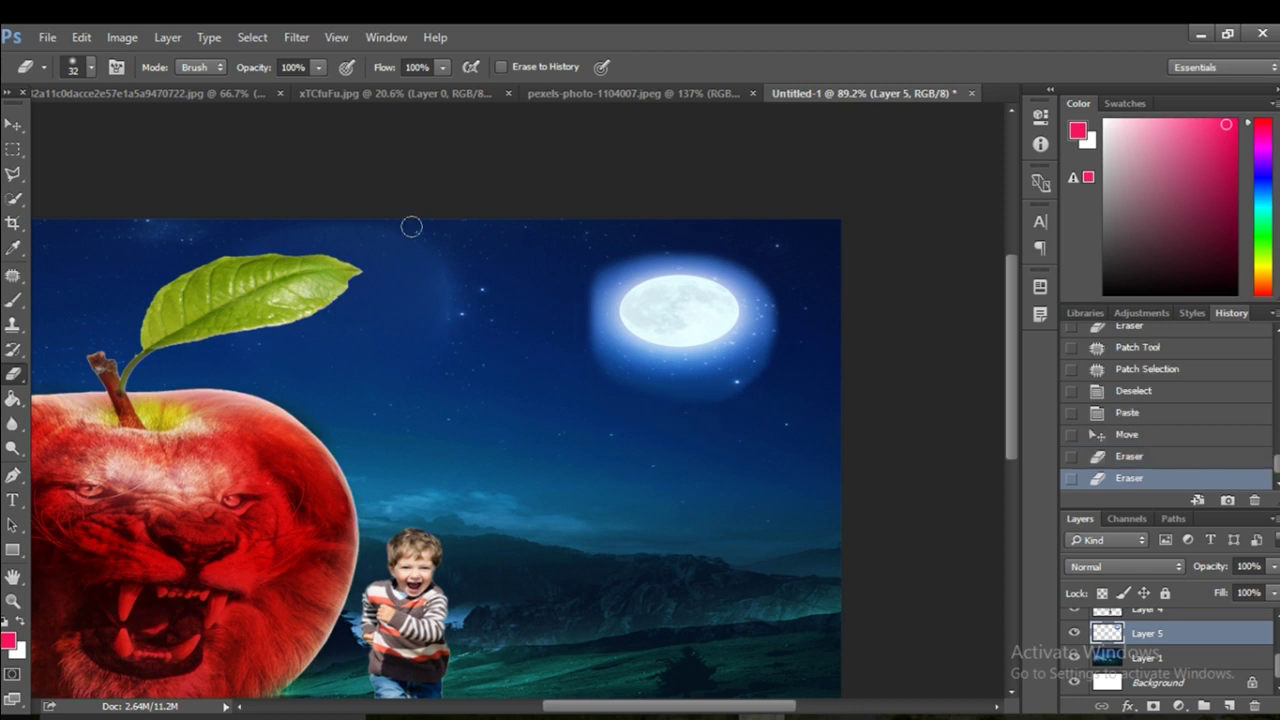
click(13, 124)
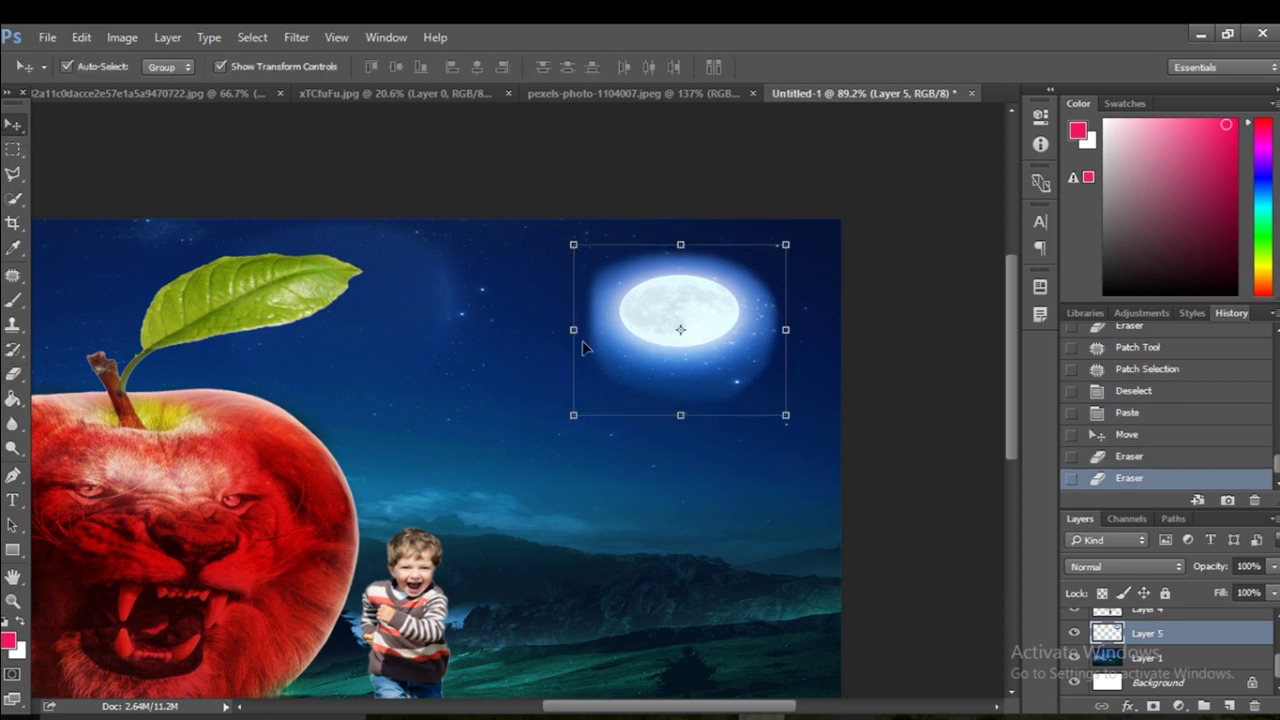
- Enlarge the moon to about 113% width and 106% height and apply the transform
drag(573, 329, 561, 329)
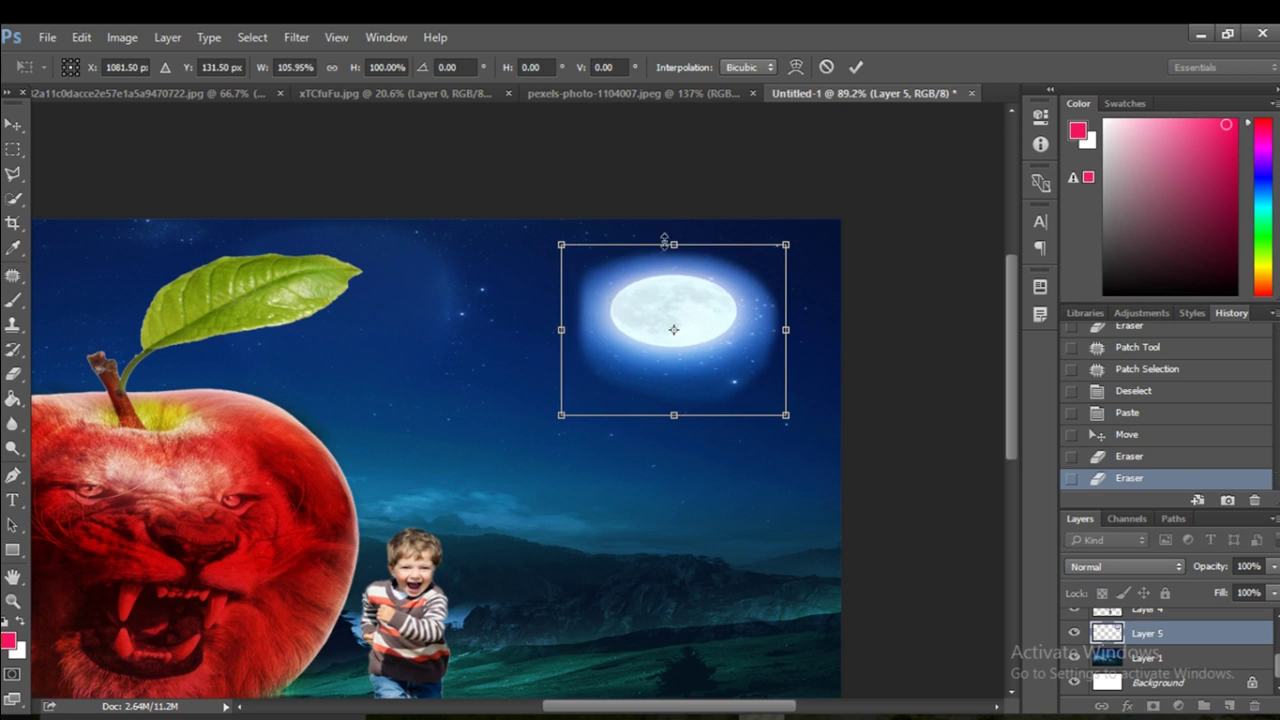
drag(665, 244, 672, 234)
drag(786, 329, 801, 325)
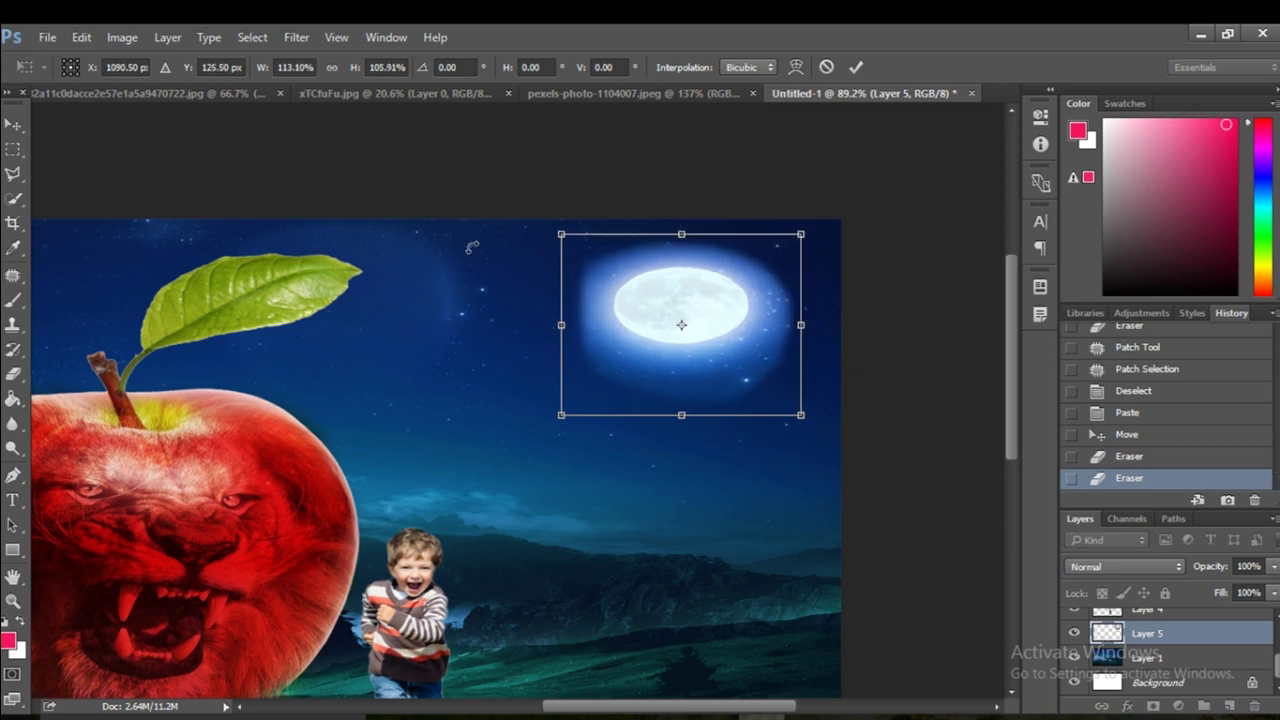
click(13, 124)
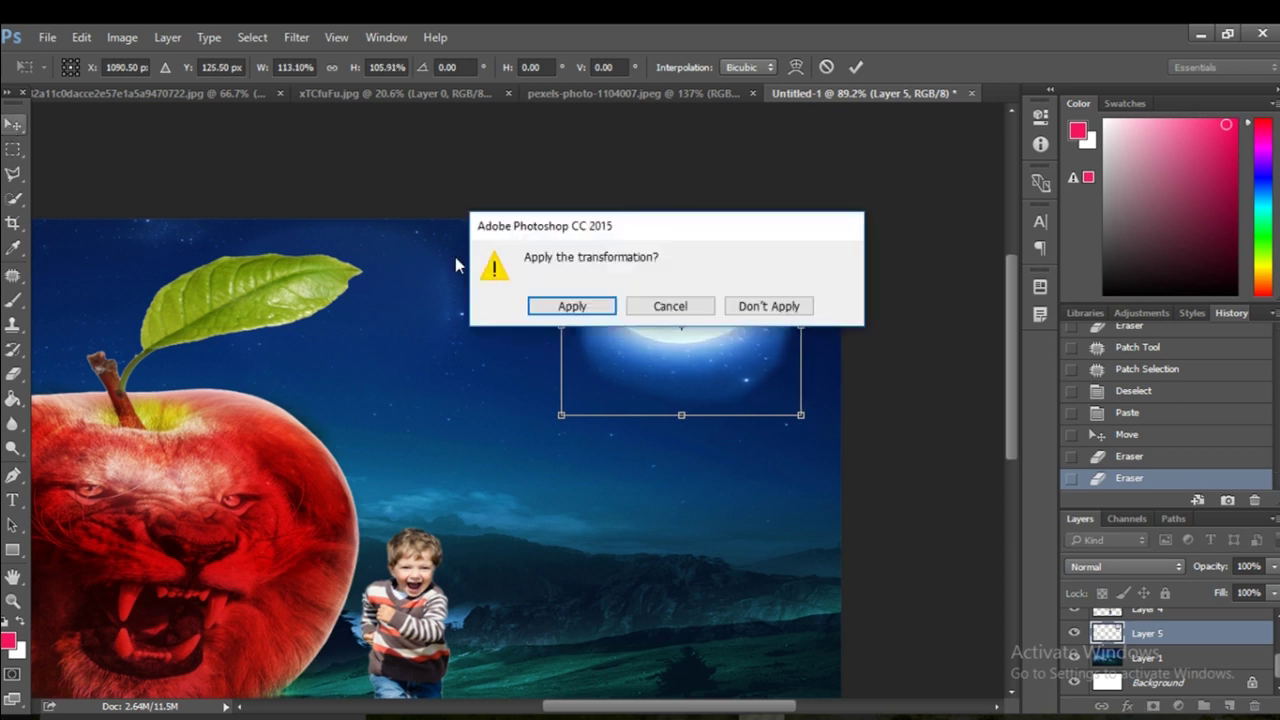
click(572, 306)
- Dismiss the no-layer-selected warning and reselect the moon's Layer 5
click(452, 190)
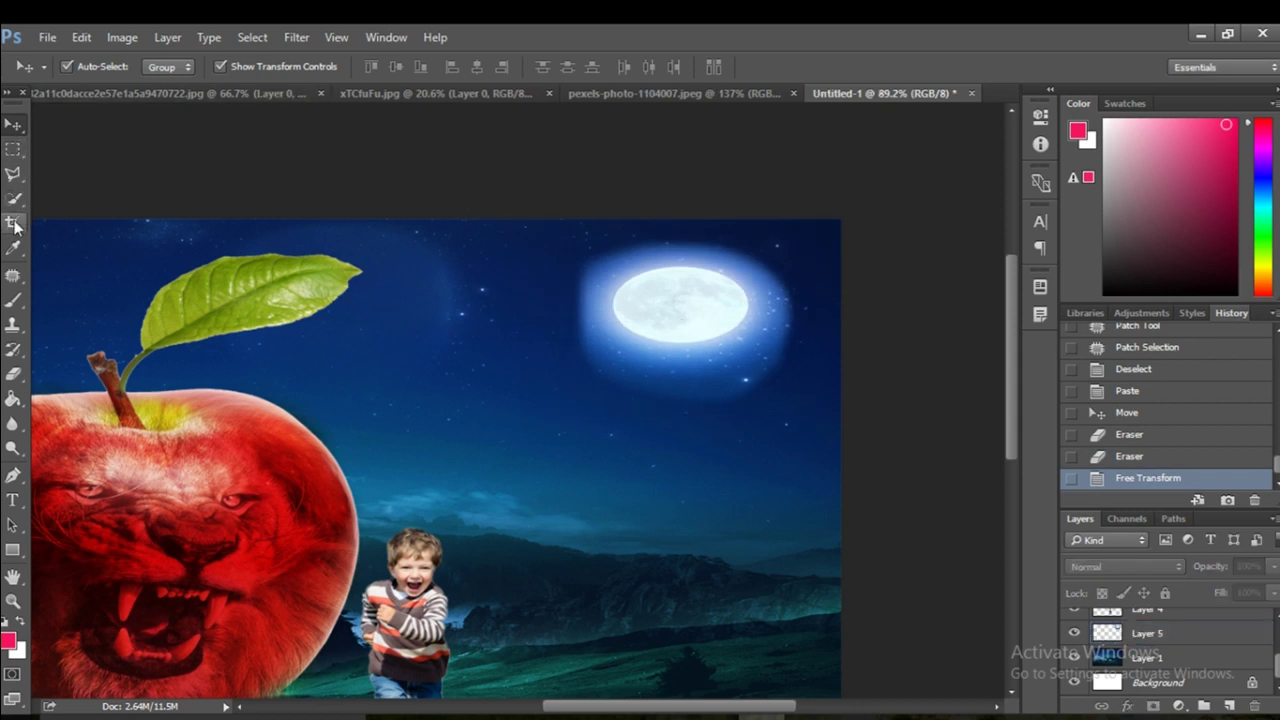
click(13, 374)
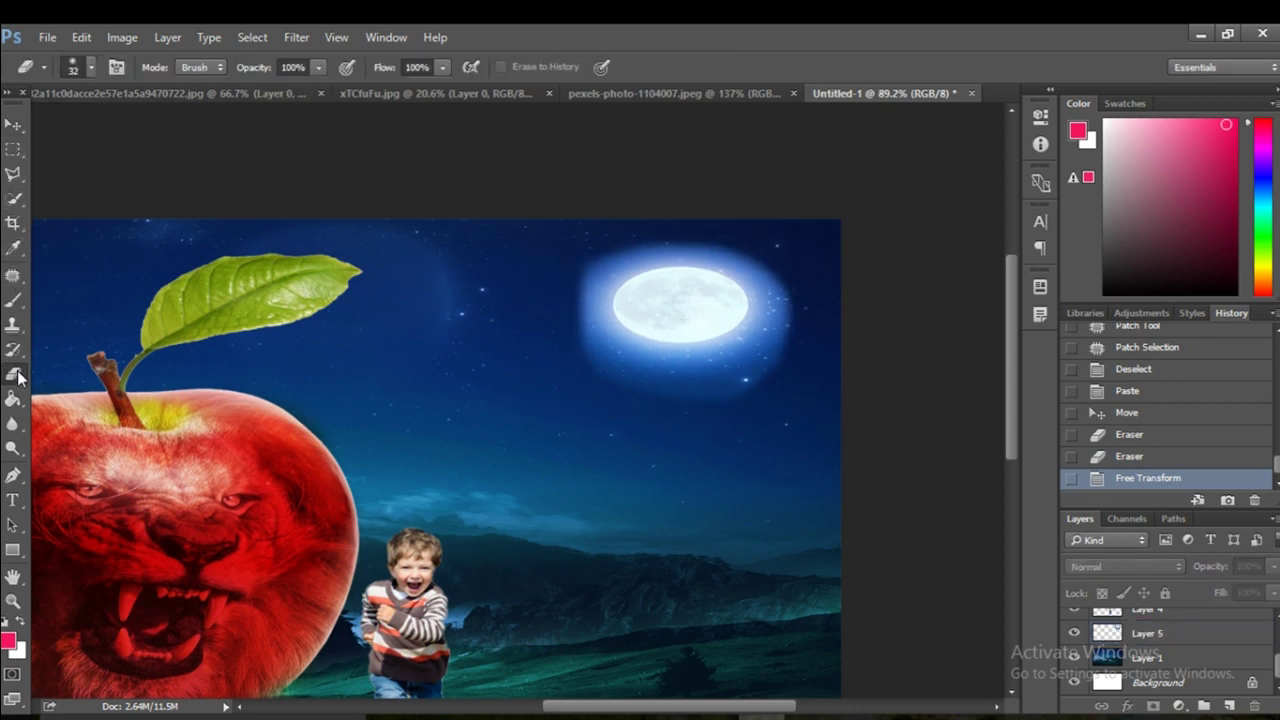
click(750, 358)
click(624, 306)
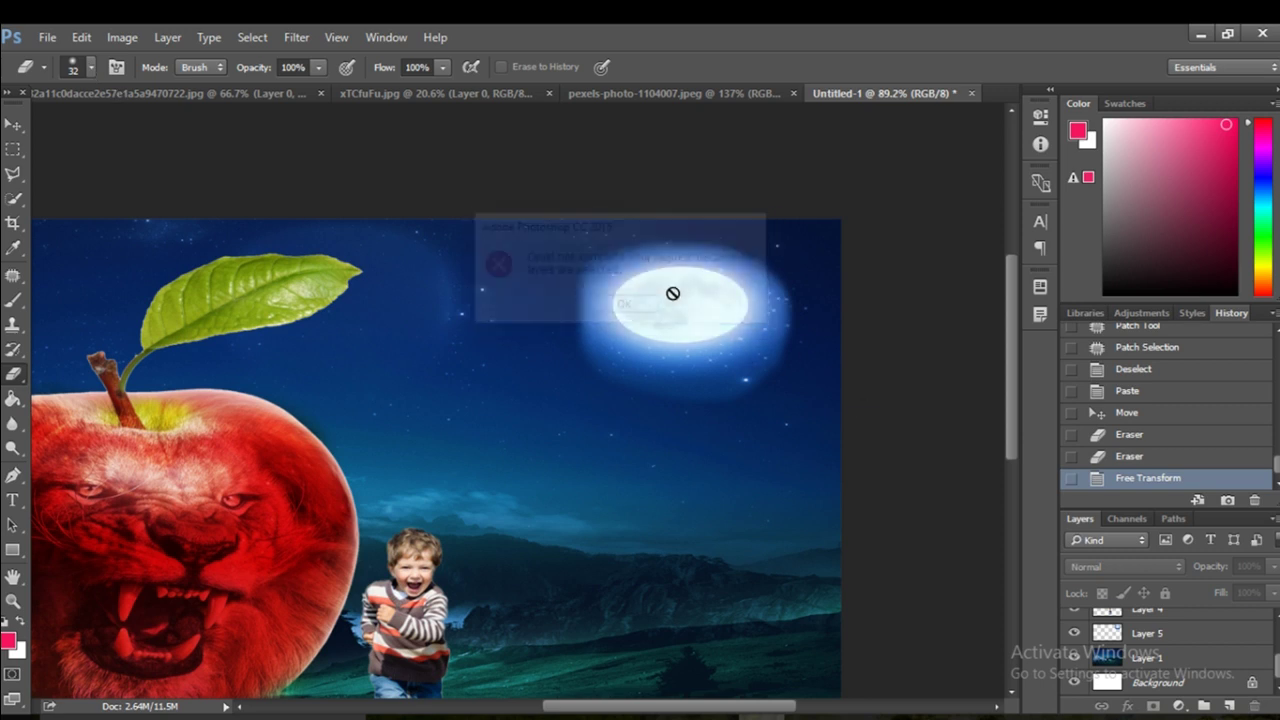
click(13, 124)
click(682, 320)
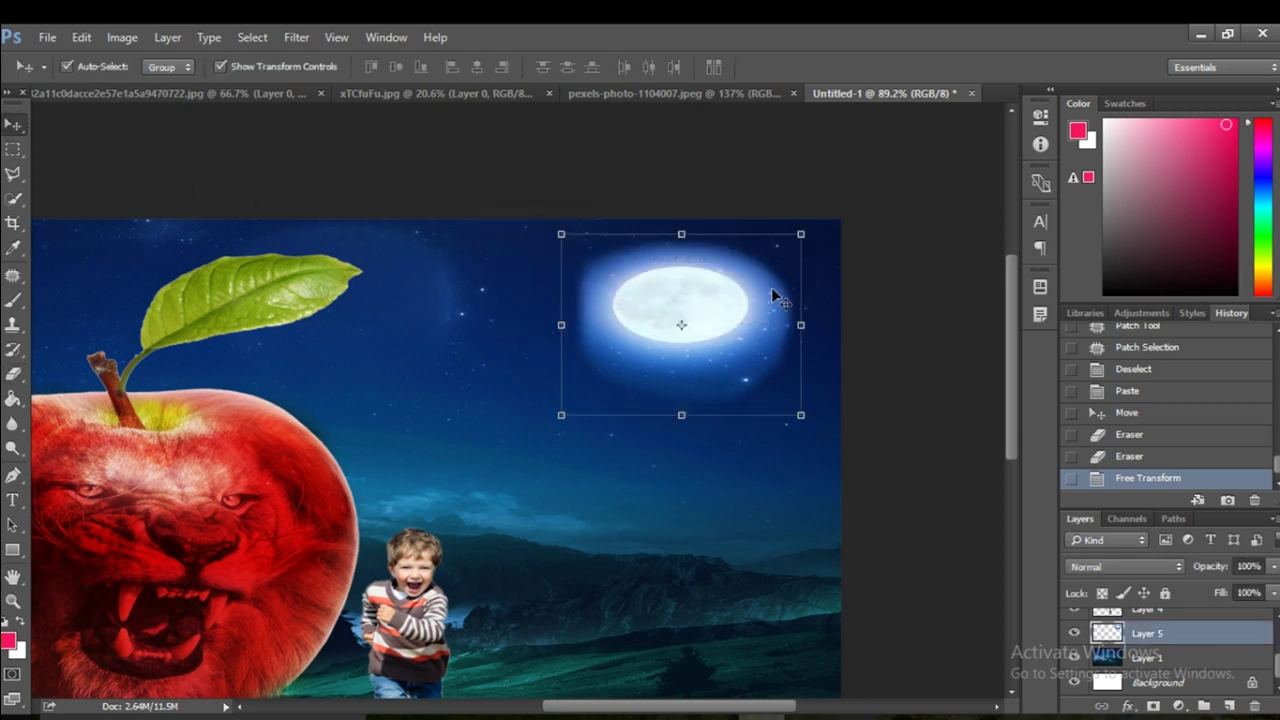
- Erase the moon glow's rough outer edge with a 60 px scattered brush
click(13, 373)
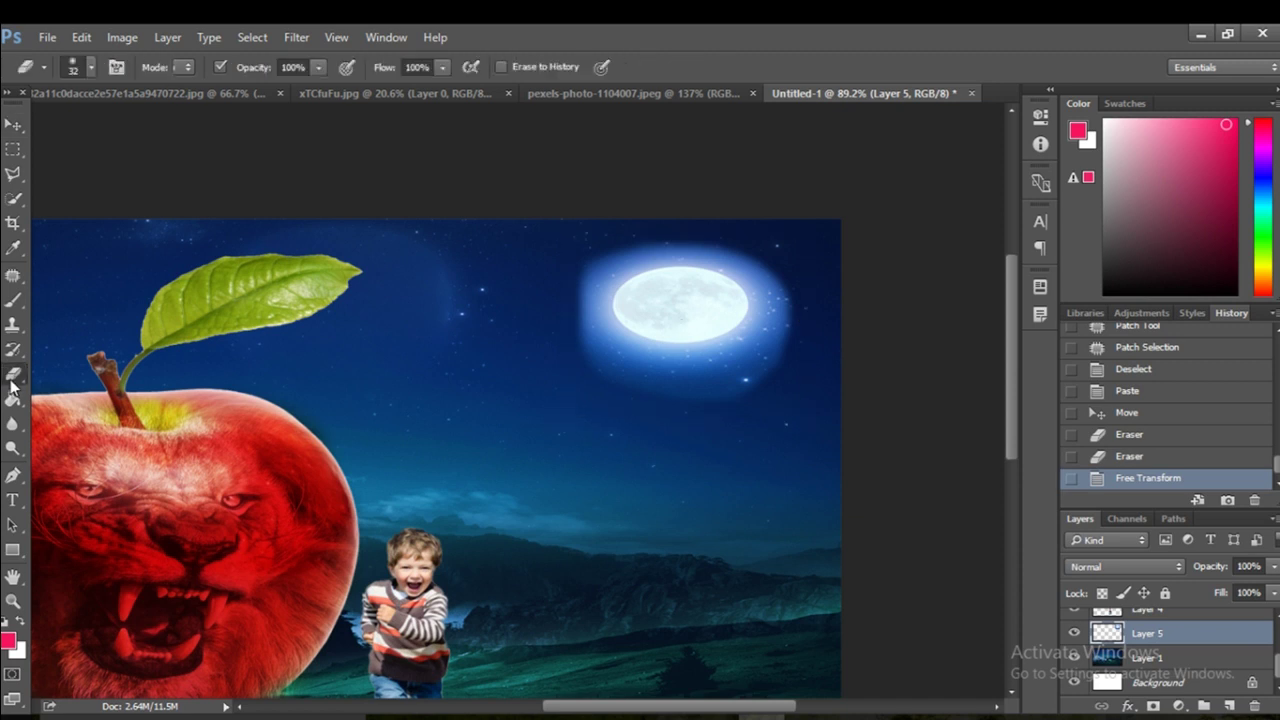
click(92, 70)
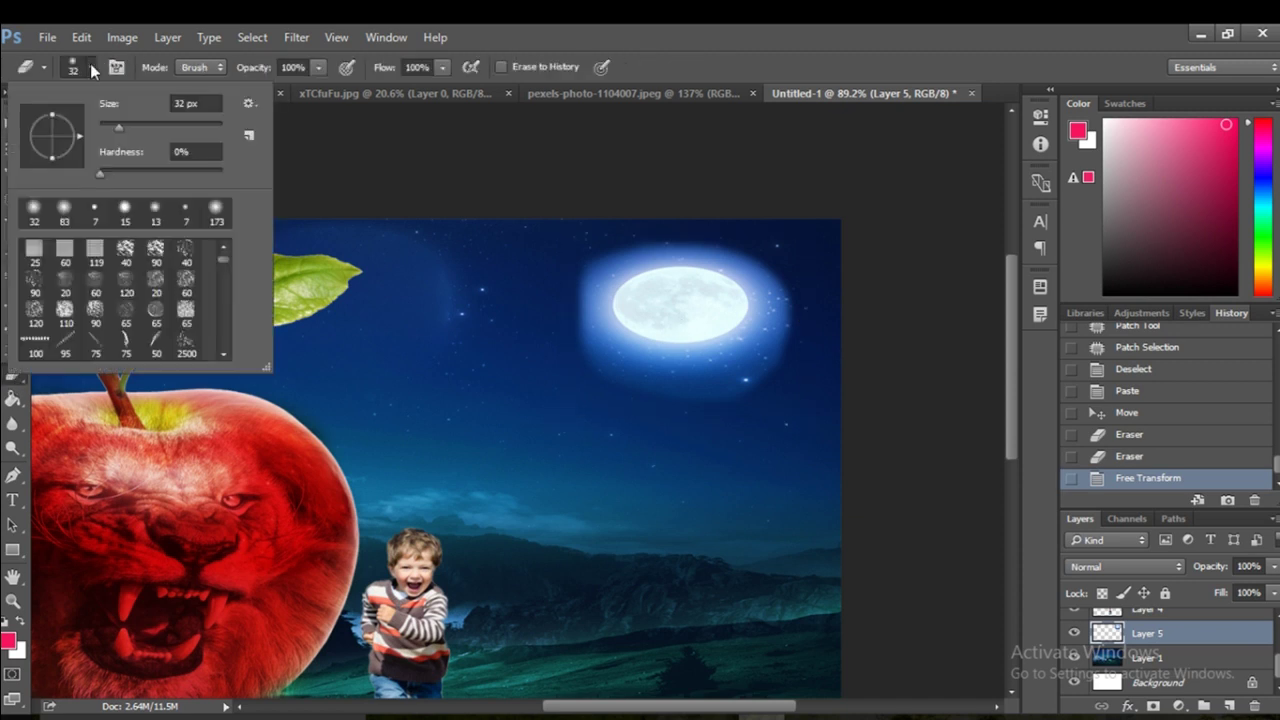
click(95, 282)
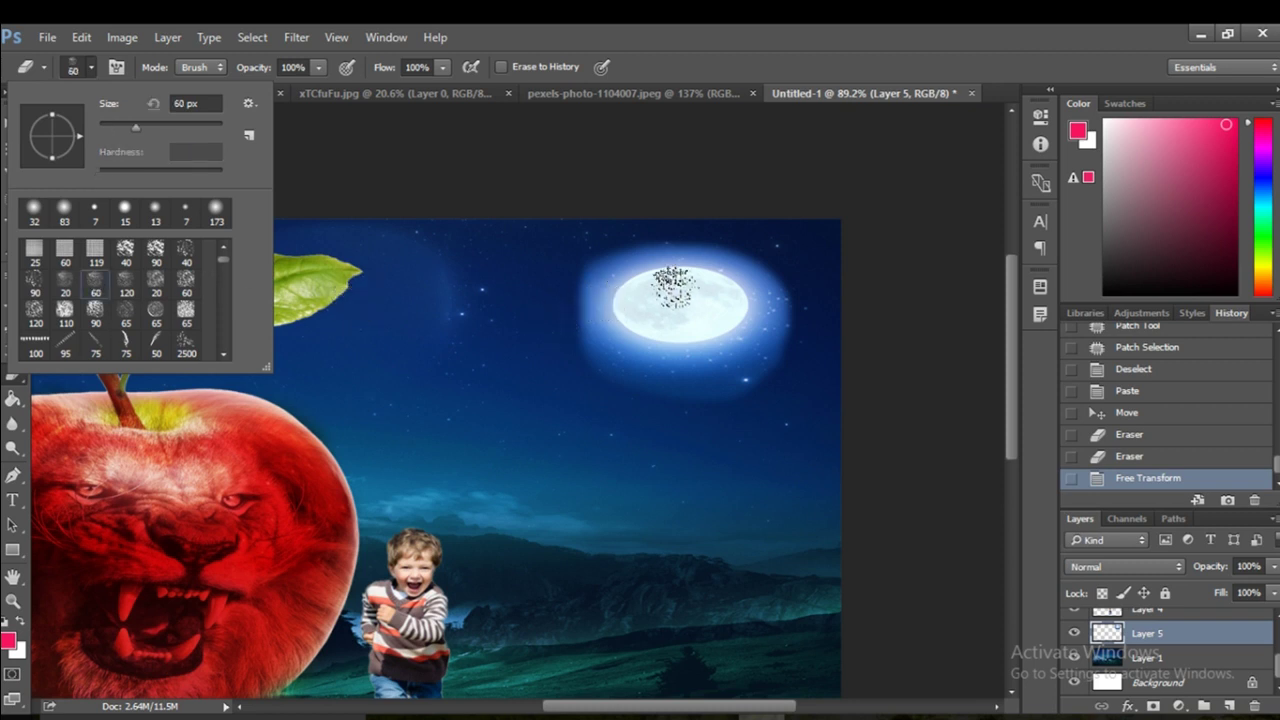
click(775, 268)
mouse_move(777, 257)
mouse_down()
mouse_move(749, 234)
mouse_move(629, 229)
mouse_move(580, 243)
mouse_move(571, 277)
mouse_up()
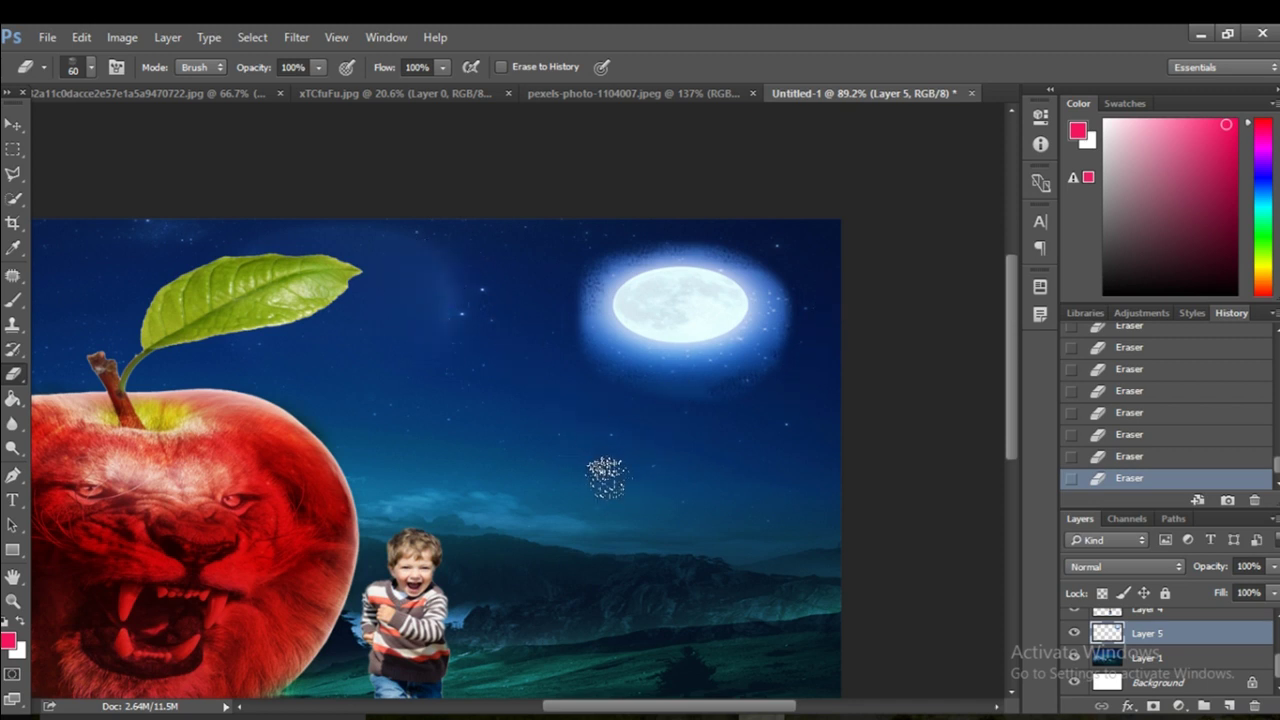
scroll(605, 475, down, 2)
scroll(605, 477, down, 2)
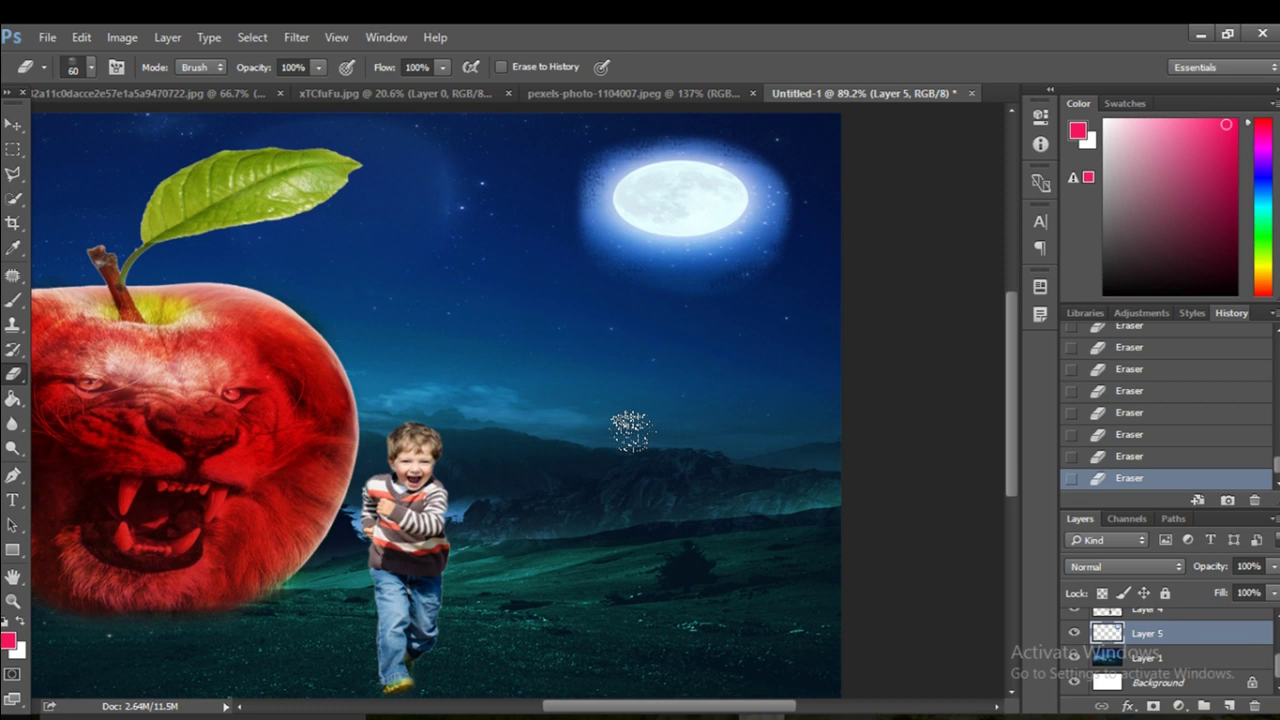
scroll(625, 430, up, 1)
scroll(625, 430, up, 1)
scroll(627, 430, up, 1)
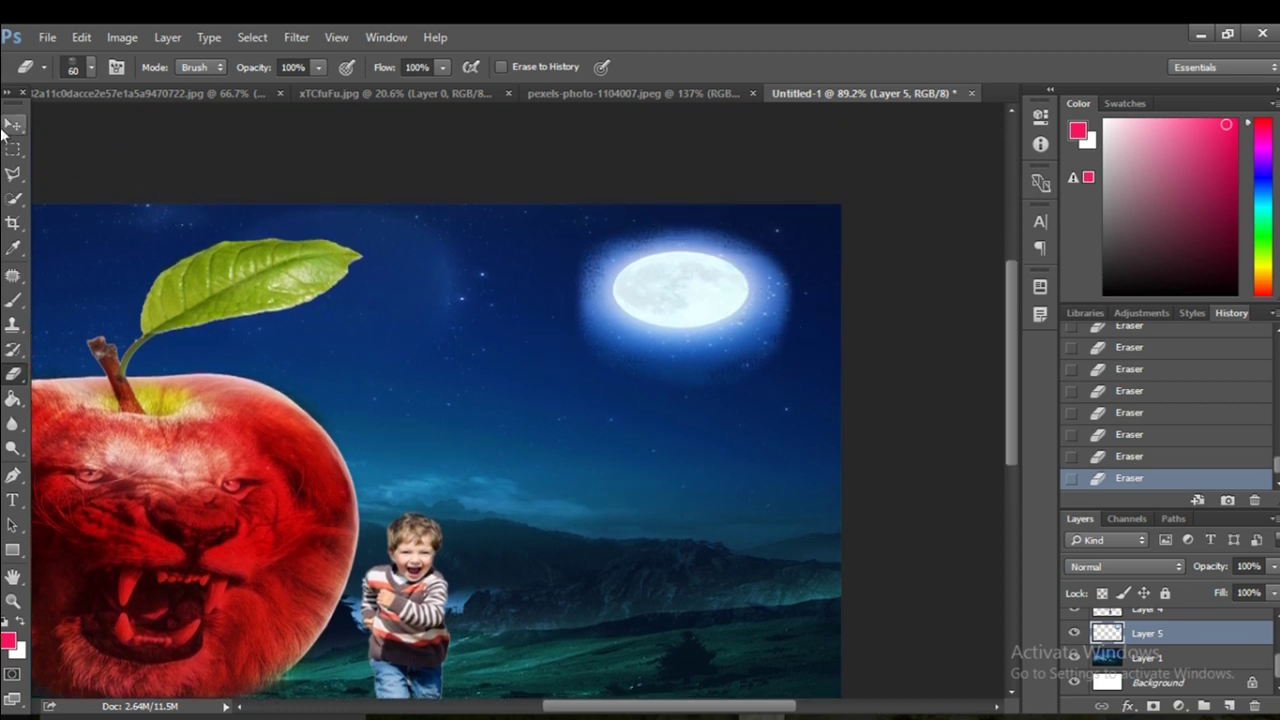
- Enlarge the moon toward the lower left, commit it, and reselect its layer
click(13, 124)
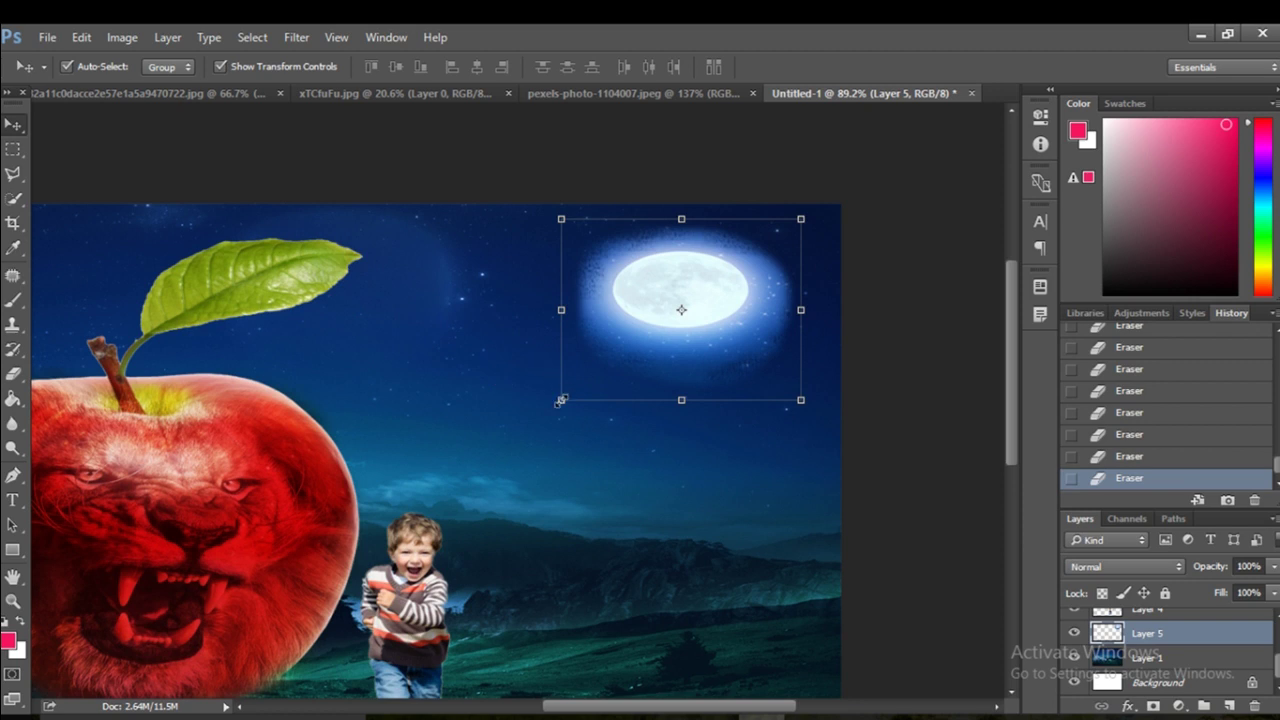
drag(560, 401, 544, 431)
click(855, 67)
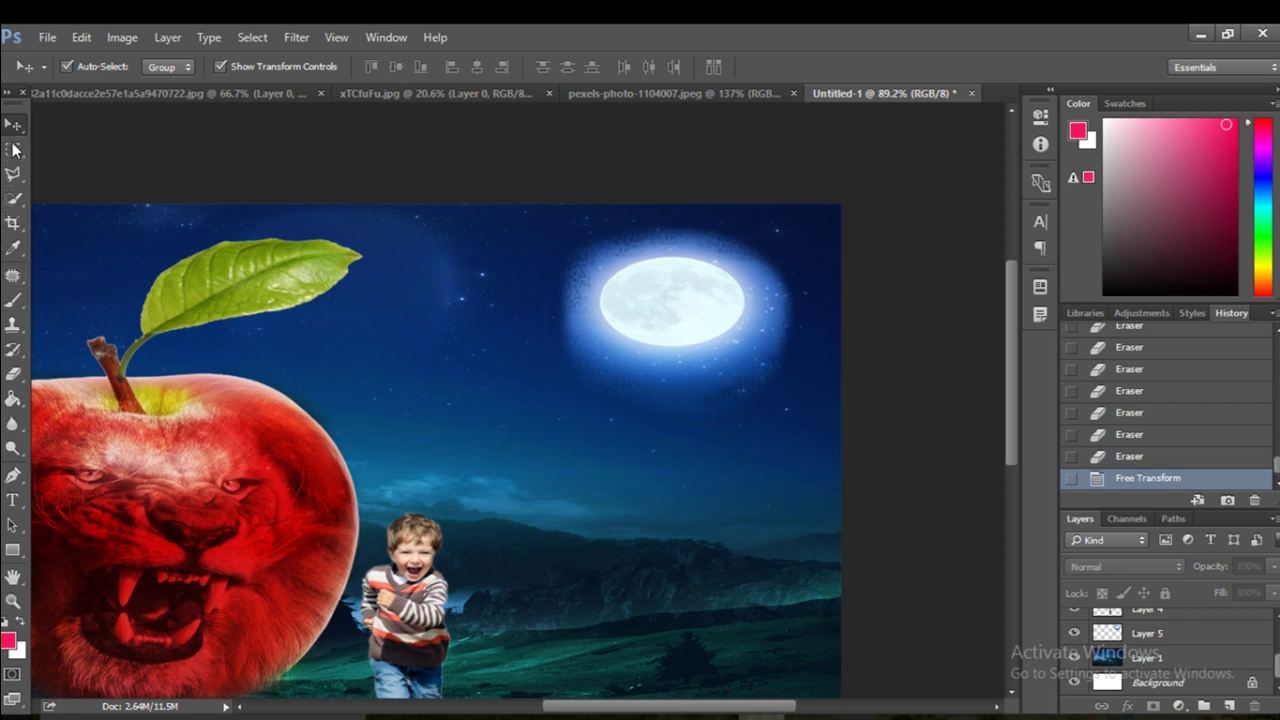
click(13, 373)
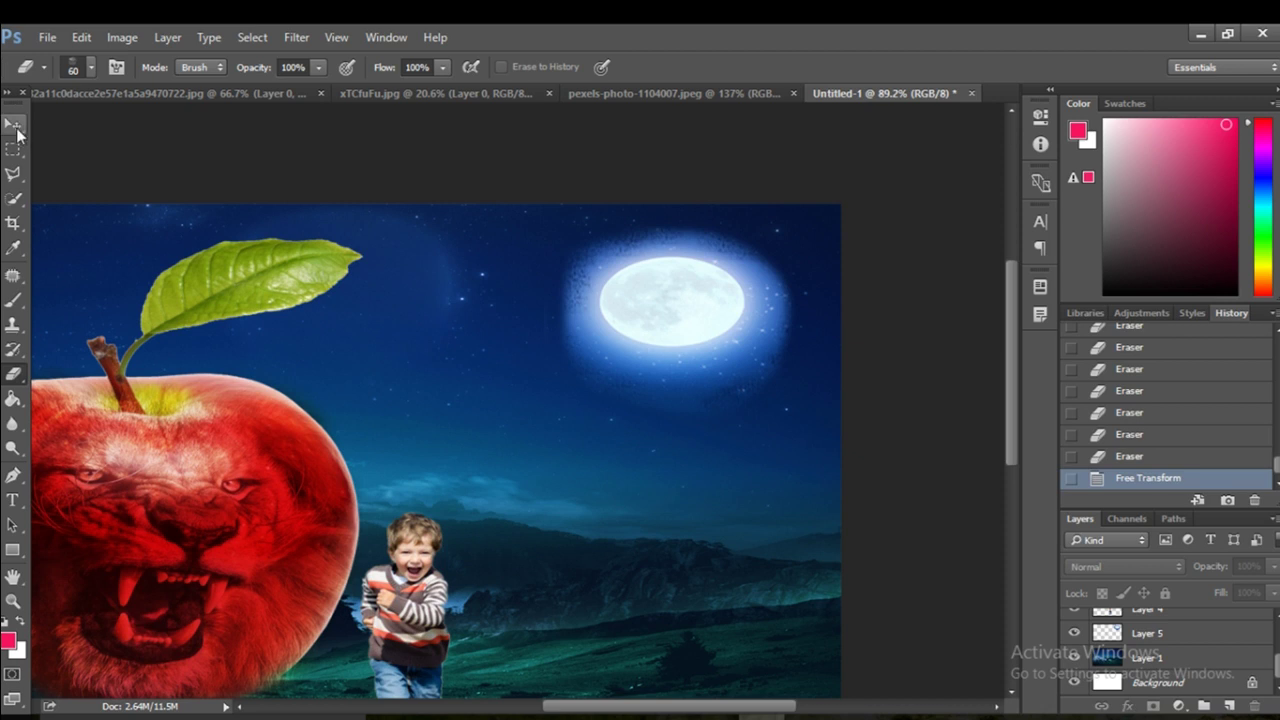
click(15, 126)
click(605, 293)
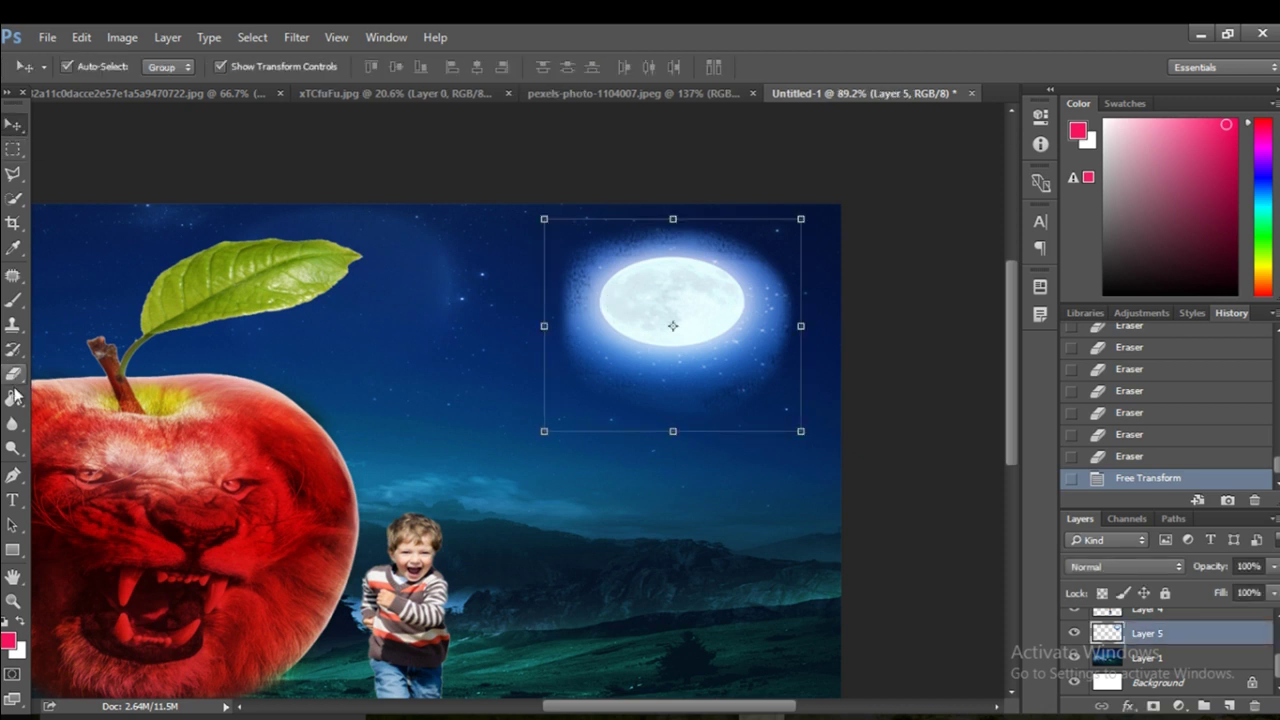
click(13, 373)
- Soften the glow's right and lower edges with a soft 32 px eraser brush
click(89, 68)
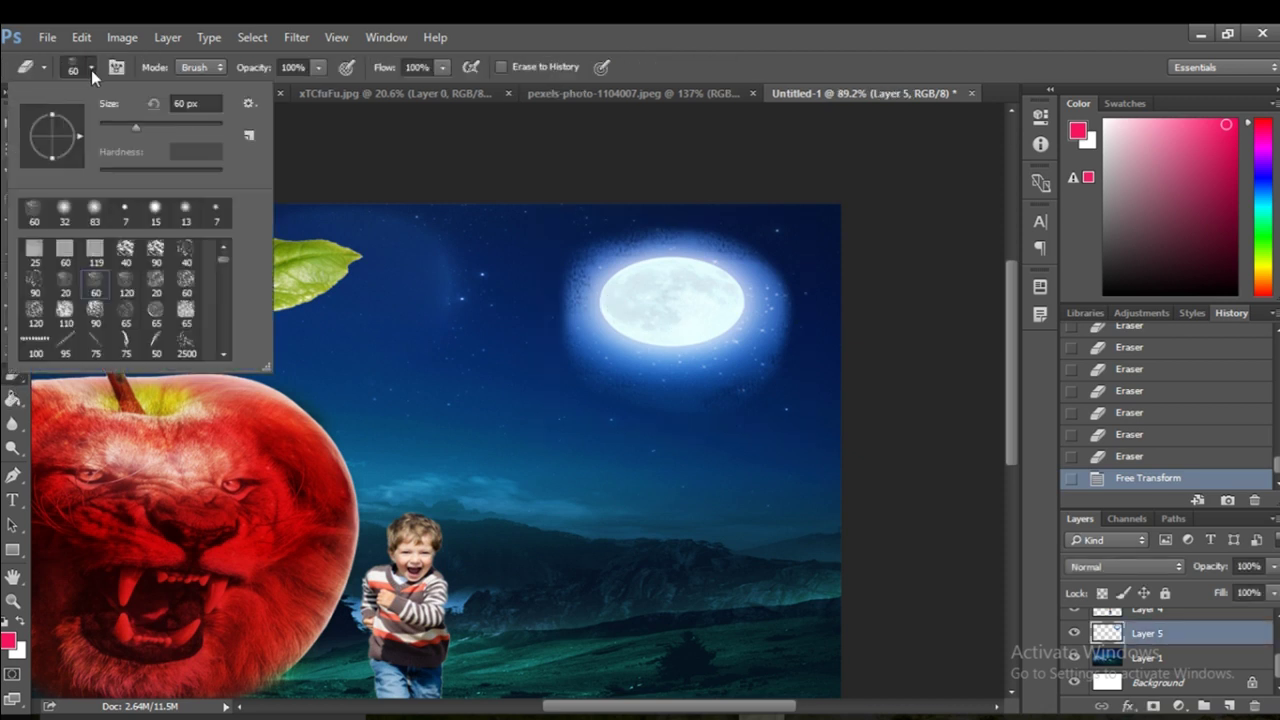
click(64, 214)
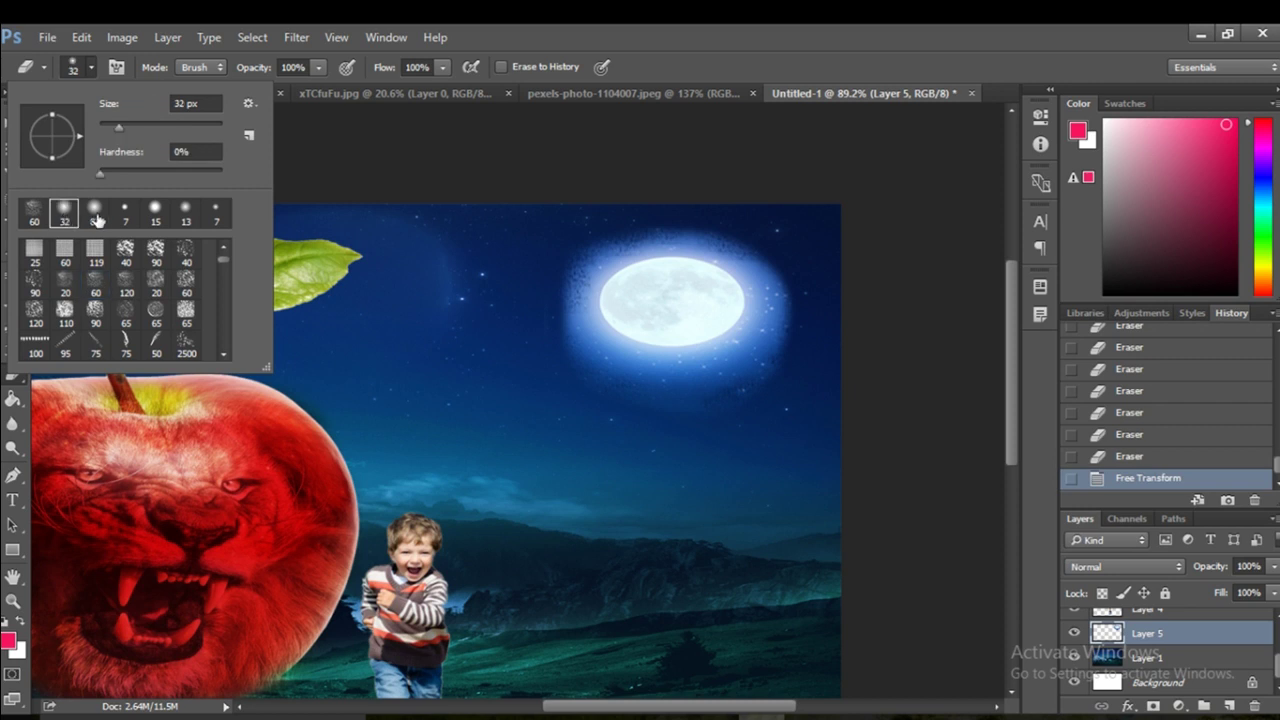
click(560, 272)
click(560, 274)
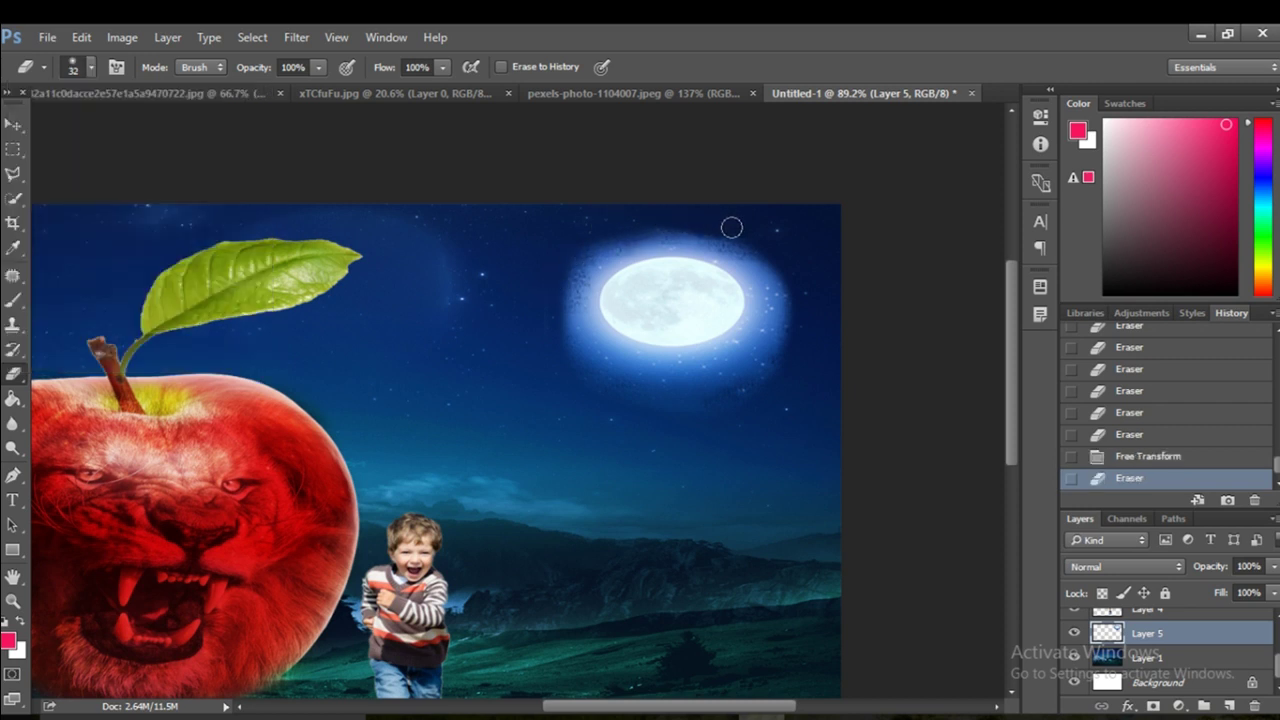
drag(799, 272, 790, 360)
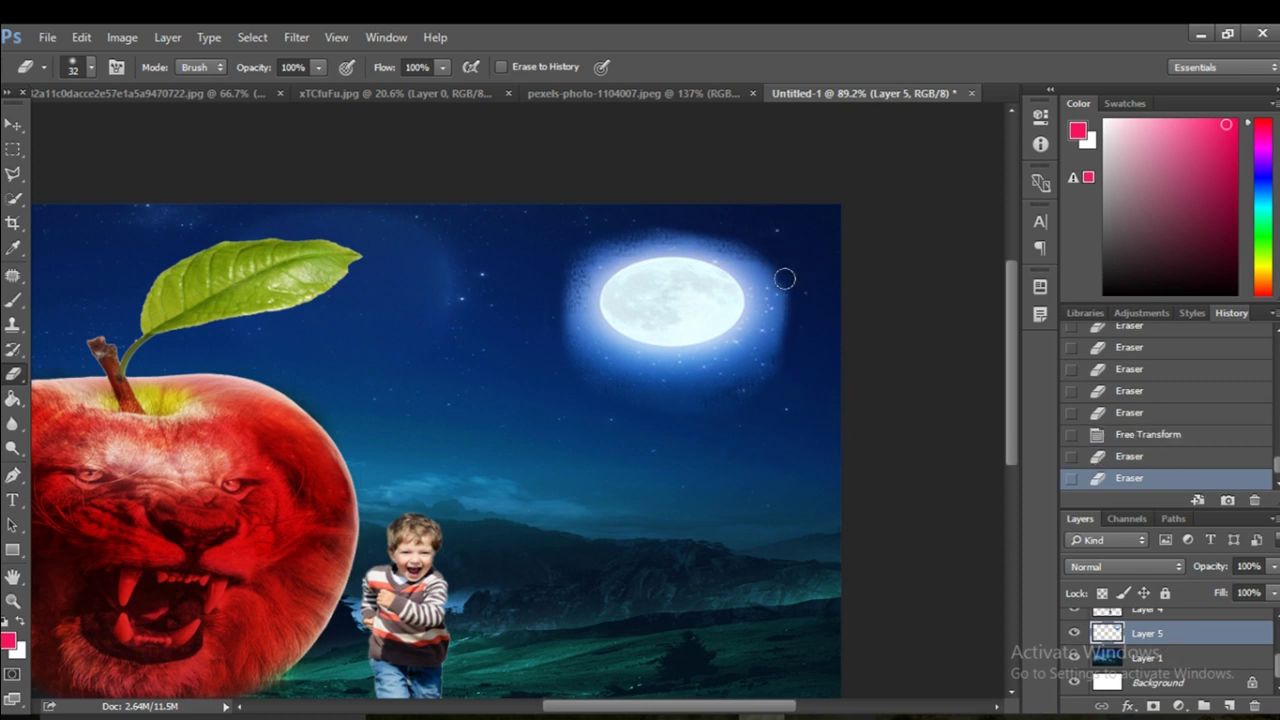
drag(784, 278, 776, 386)
key(ctrl+z)
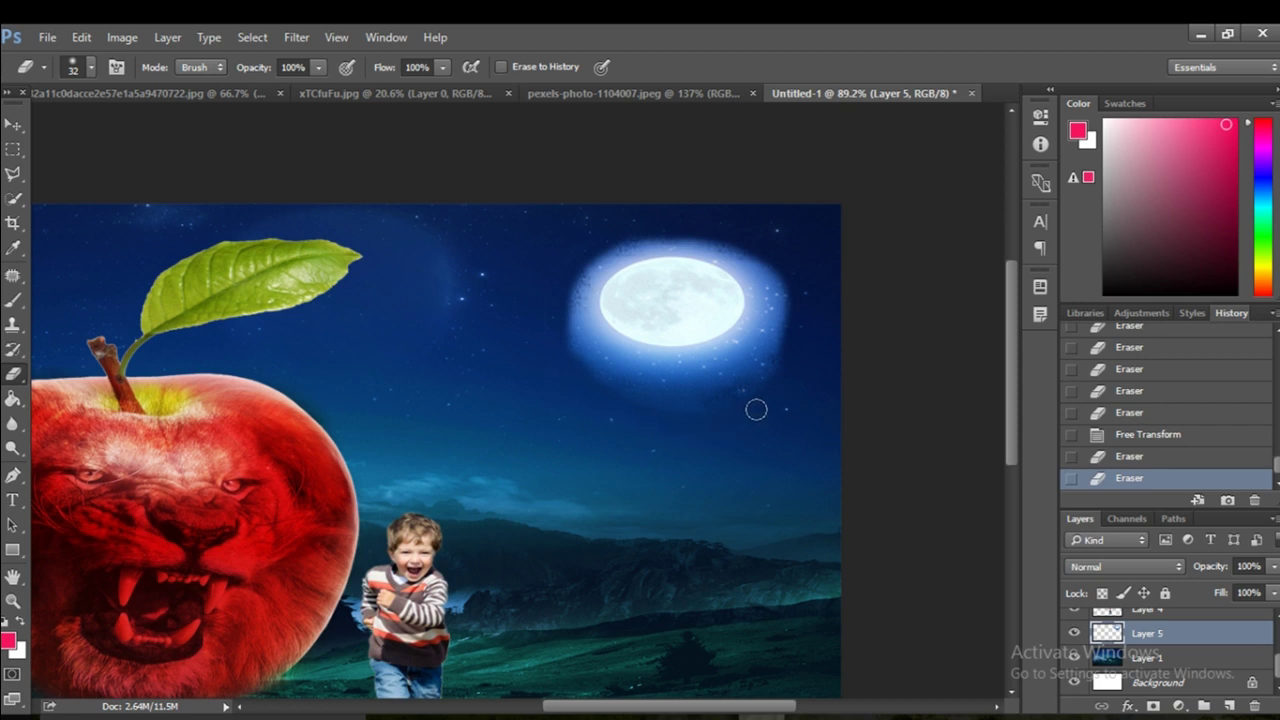
drag(756, 409, 785, 392)
- Zoom out to 55.7%, deselect the moon, zoom to 64%, and select the boy's Layer 4
click(14, 124)
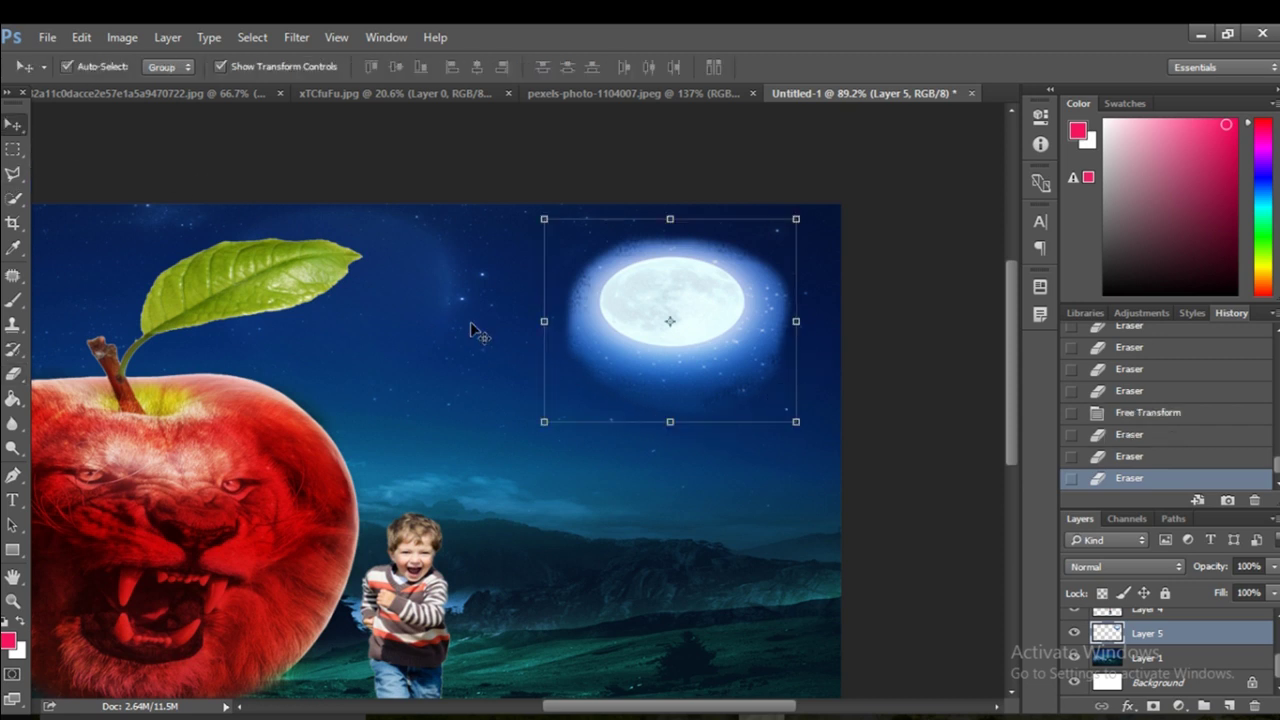
key(ctrl+space)
scroll(622, 342, down, 1)
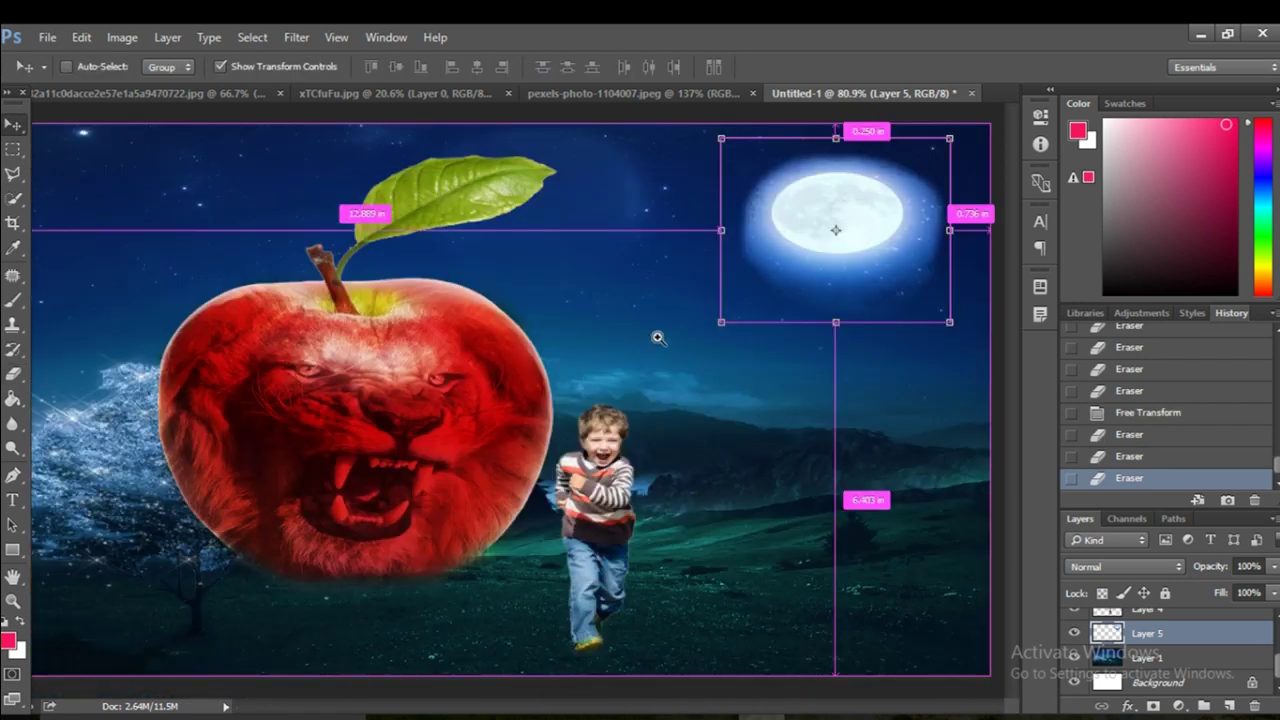
scroll(657, 337, down, 1)
scroll(680, 326, down, 1)
click(905, 370)
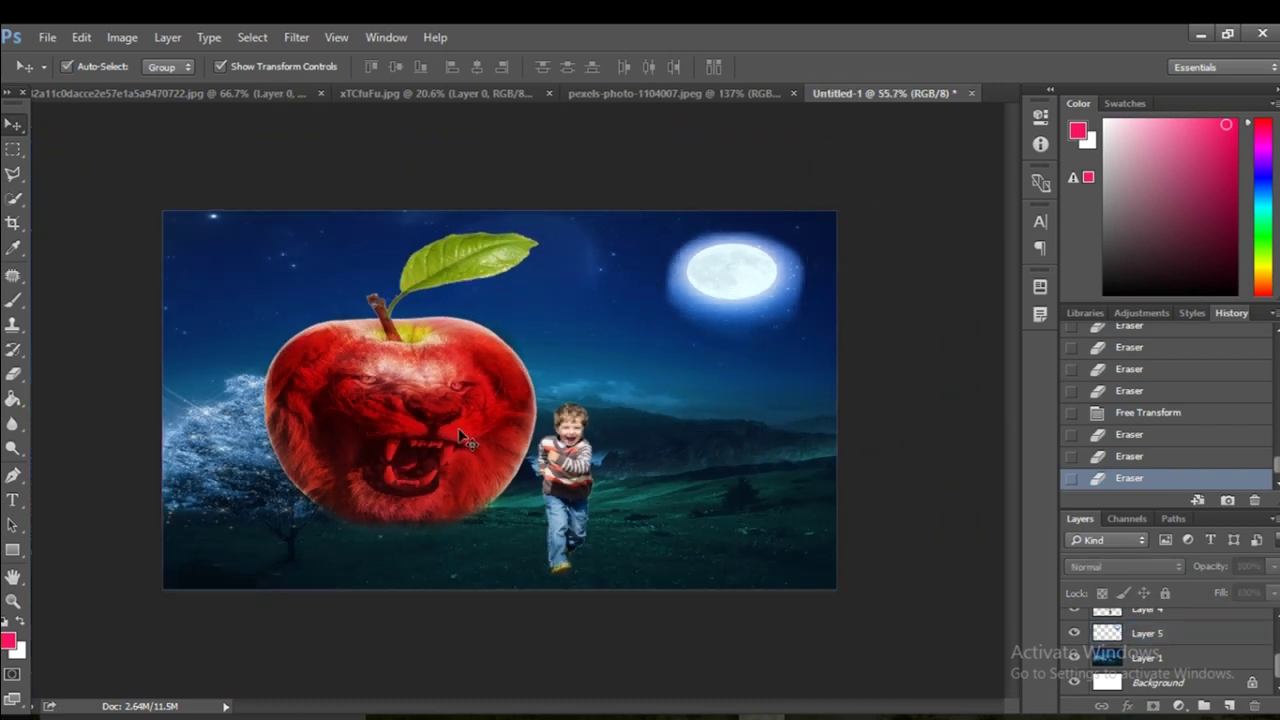
scroll(397, 478, up, 1)
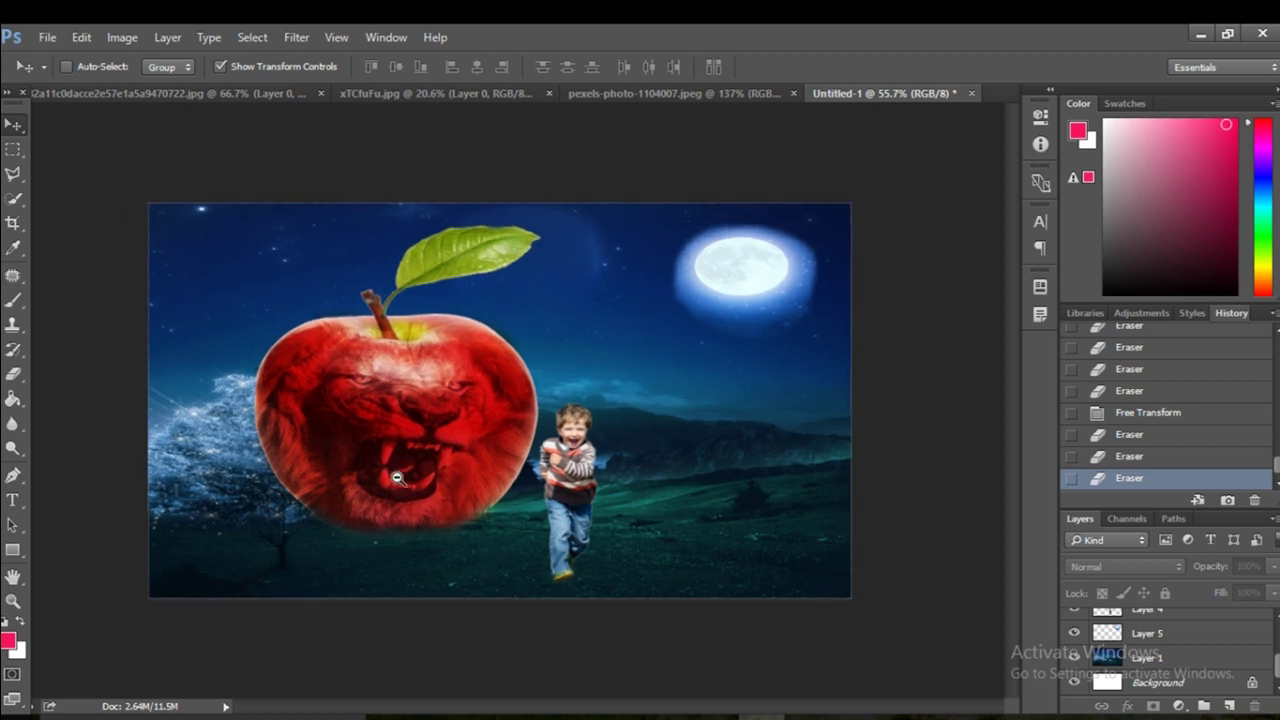
scroll(397, 478, up, 1)
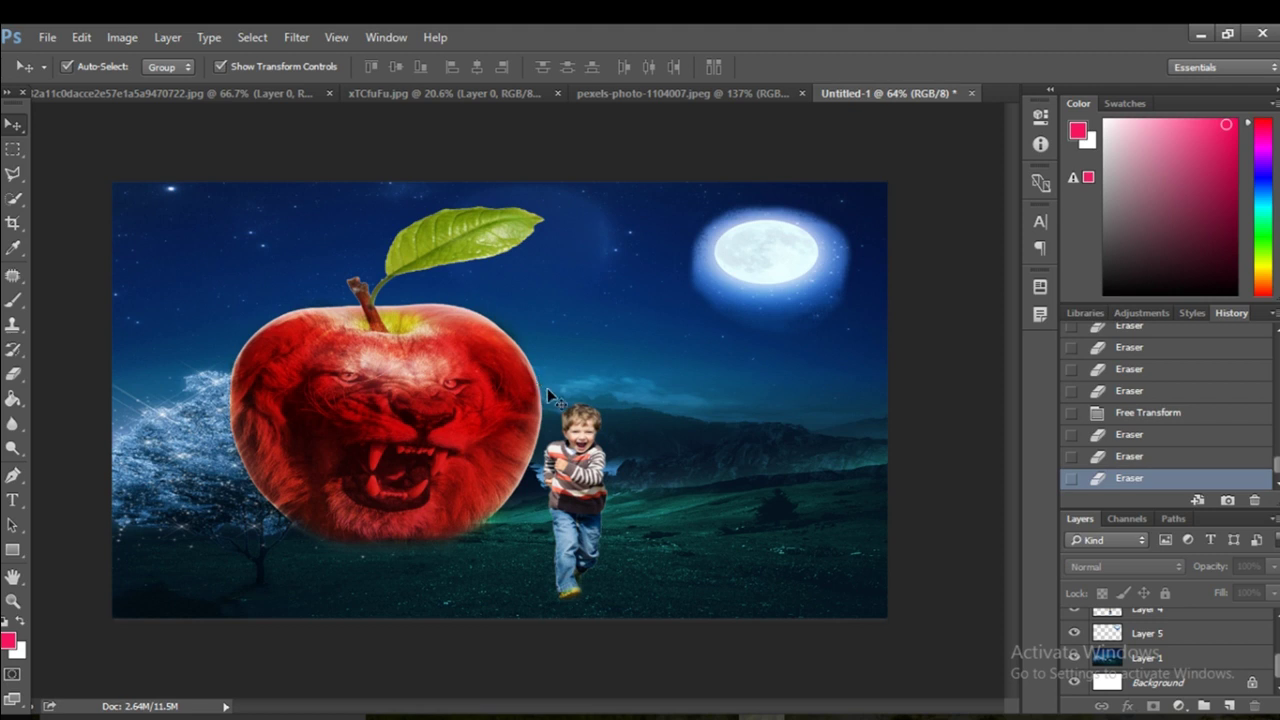
click(591, 449)
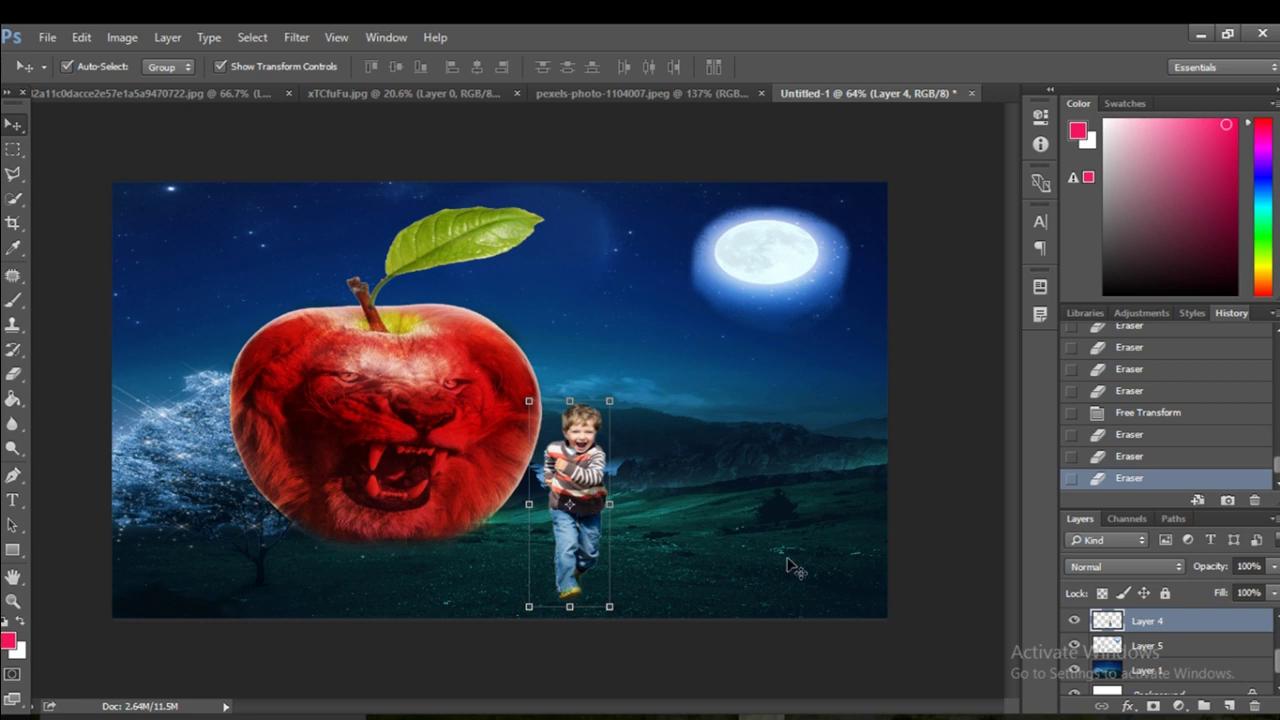
- Apply Levels to the running boy's layer, raising the black input level to about 66-70
key(ctrl)
key(ctrl+l)
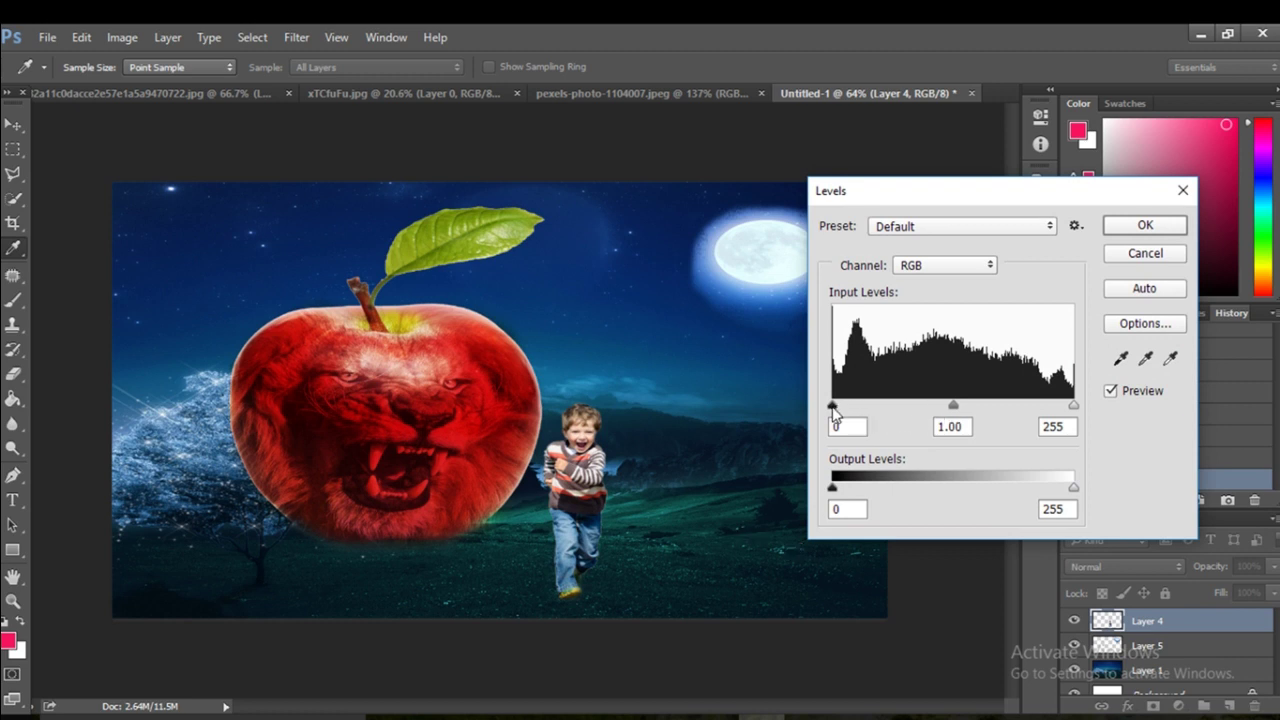
mouse_move(833, 406)
mouse_down()
mouse_move(882, 420)
mouse_move(902, 410)
mouse_up()
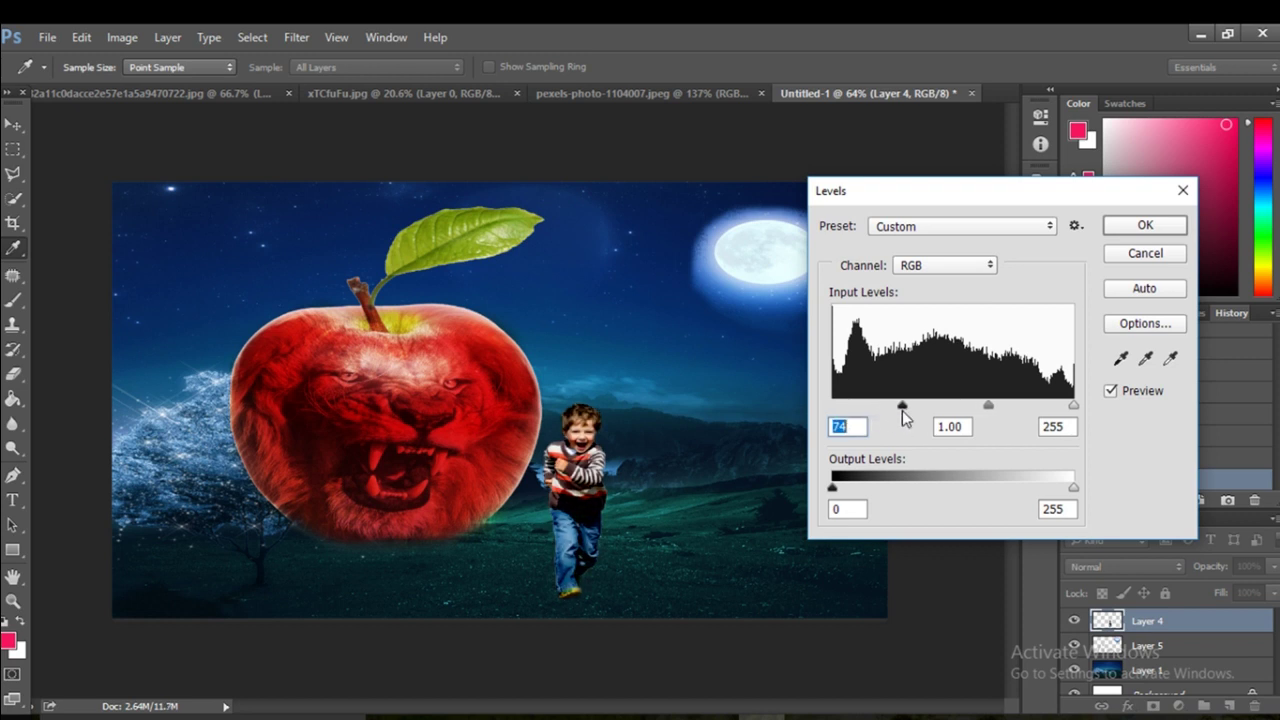
mouse_move(902, 410)
mouse_down()
mouse_move(919, 413)
mouse_move(896, 410)
mouse_up()
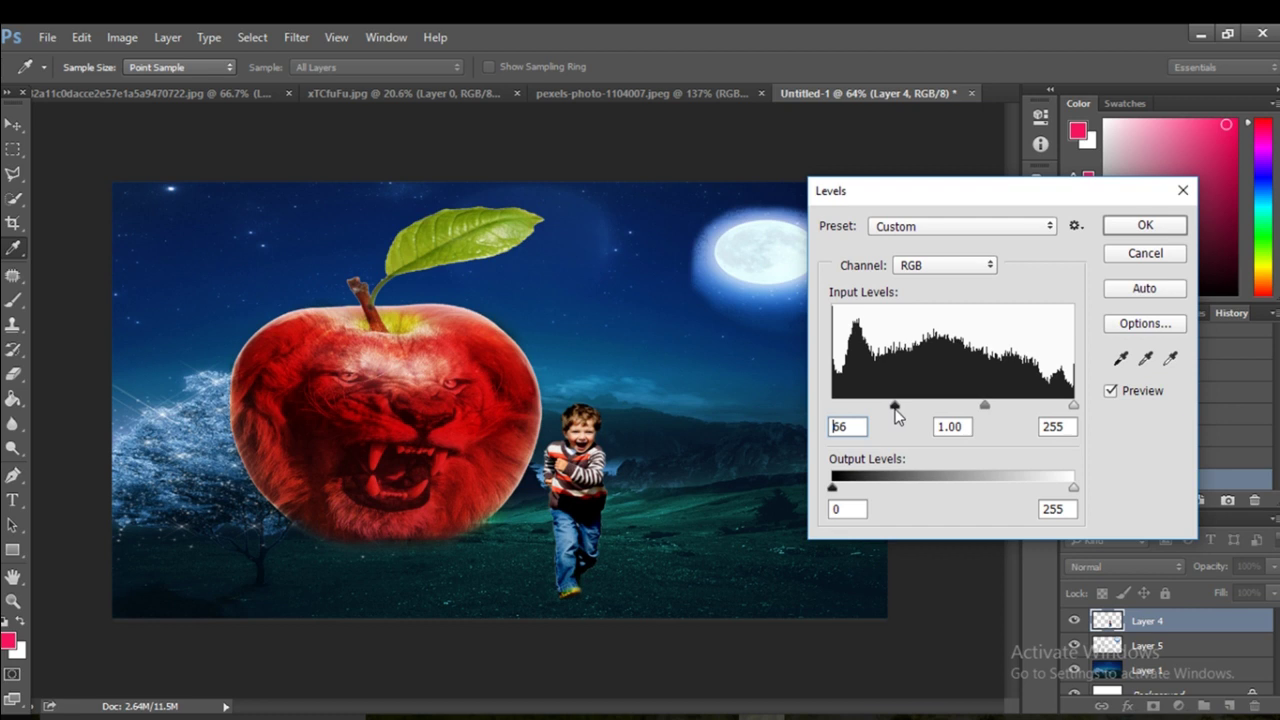
click(1141, 226)
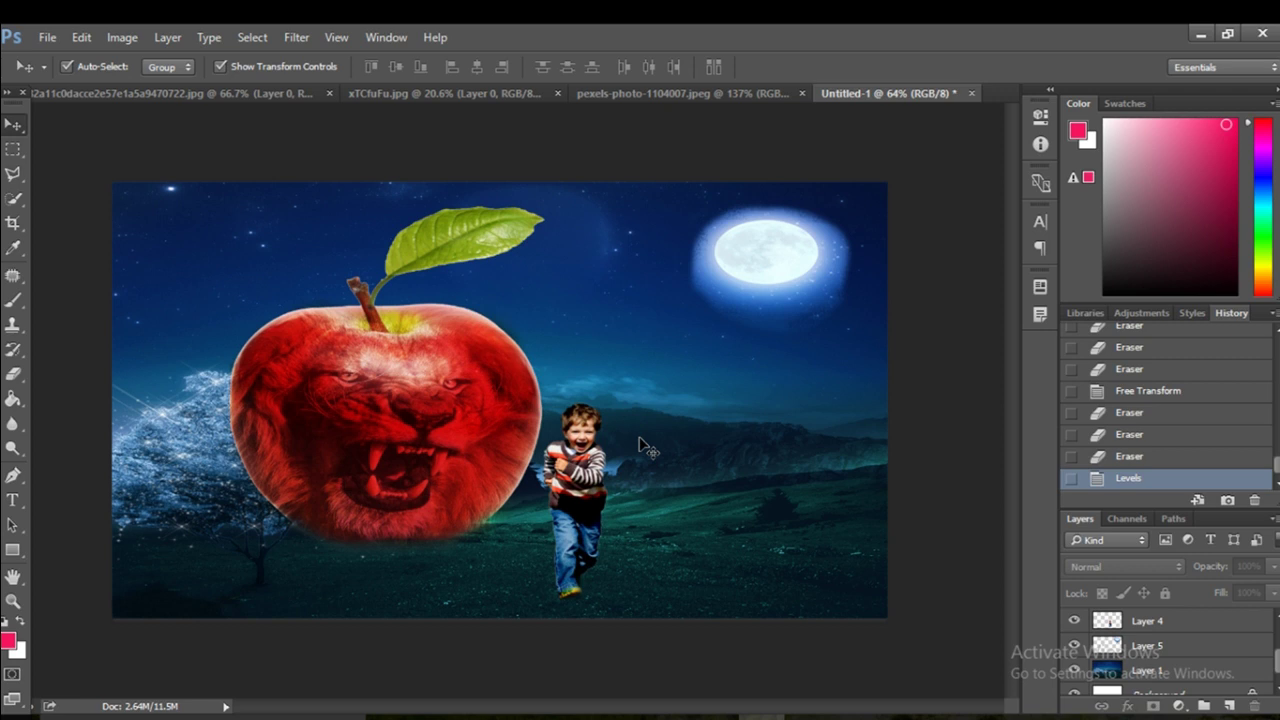
ctrl+click(405, 363)
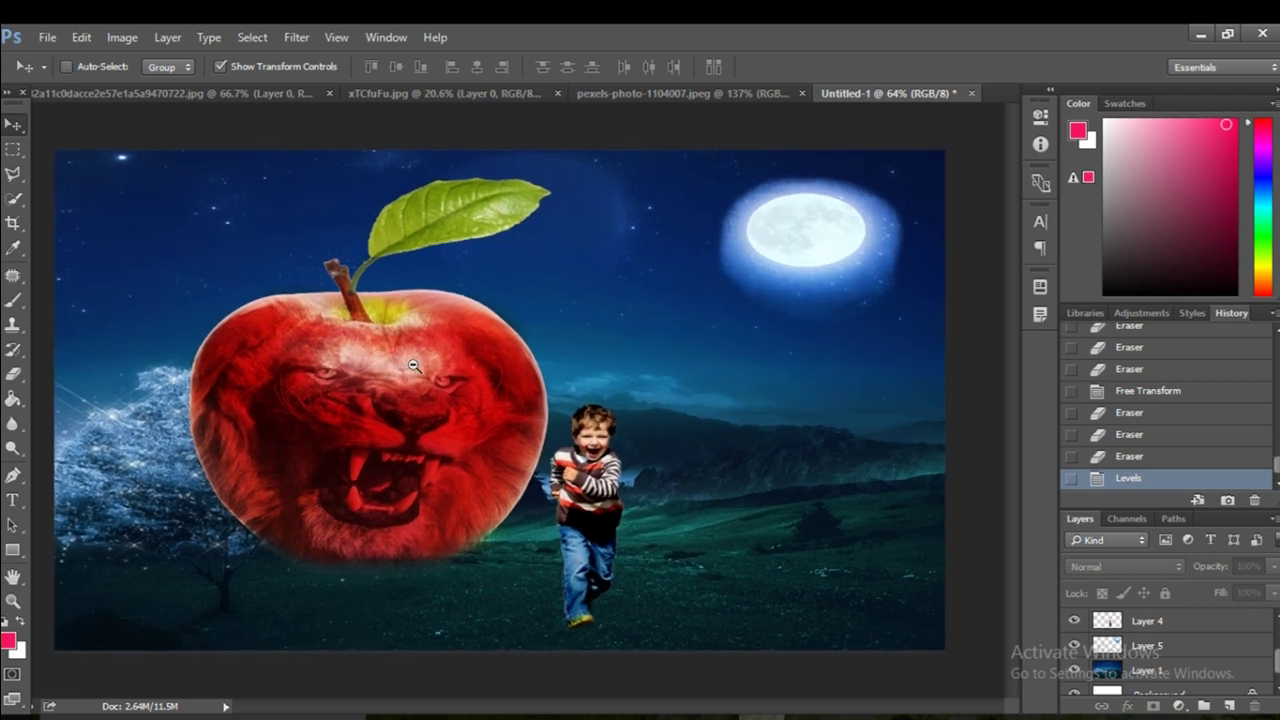